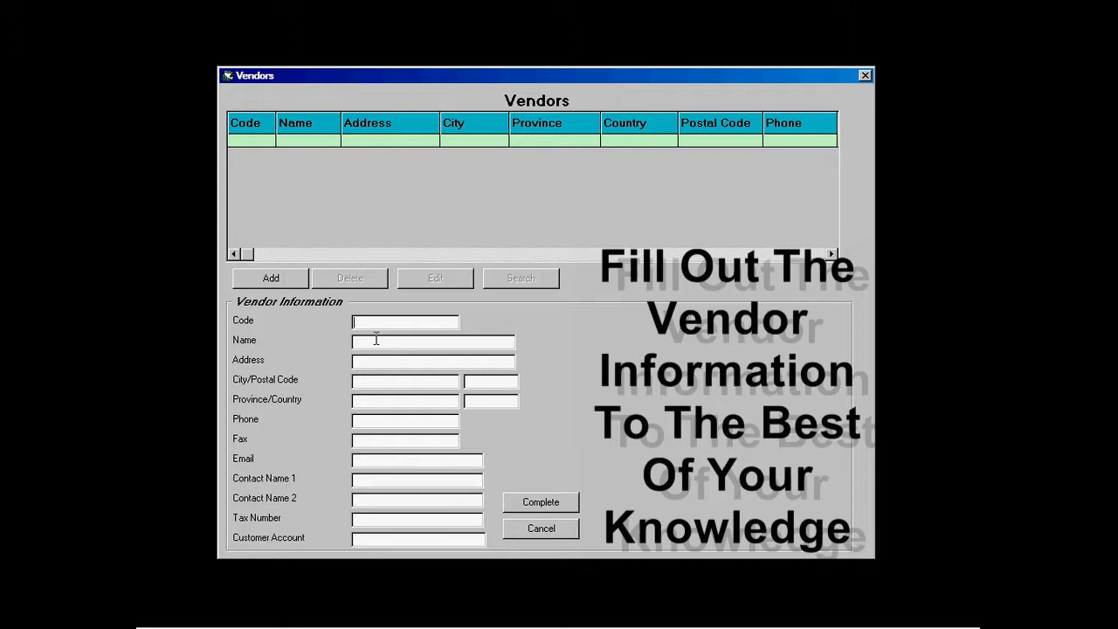
Step: Create vendor 1, Coke, with its street address, city, province AB and phone number, and save it
type("1")
type("Co")
type("ke")
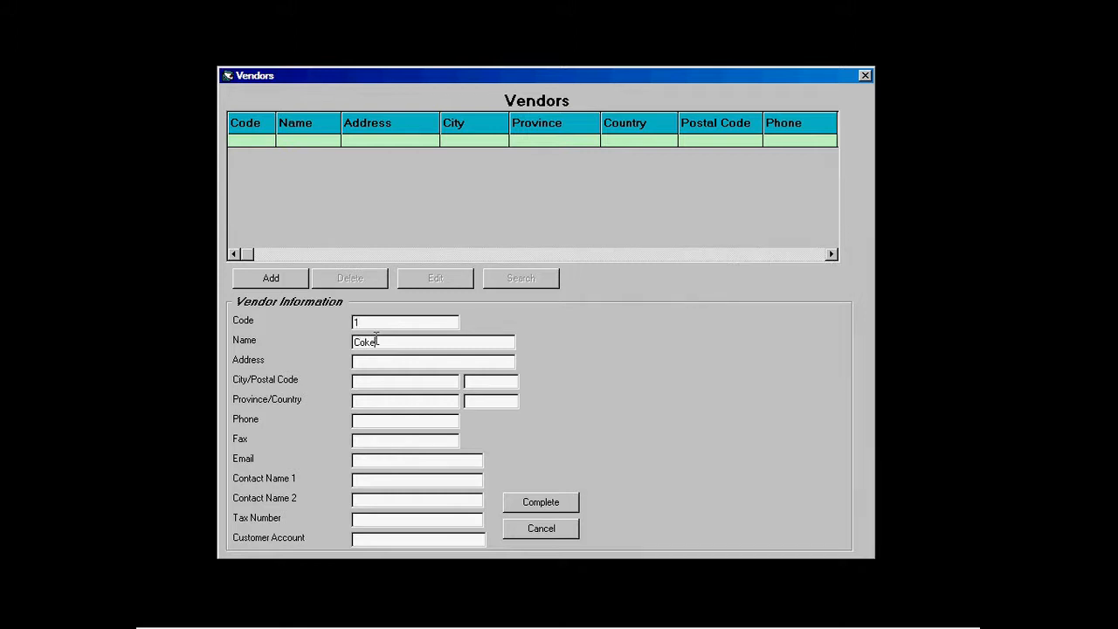
key("Tab")
type("New Han")
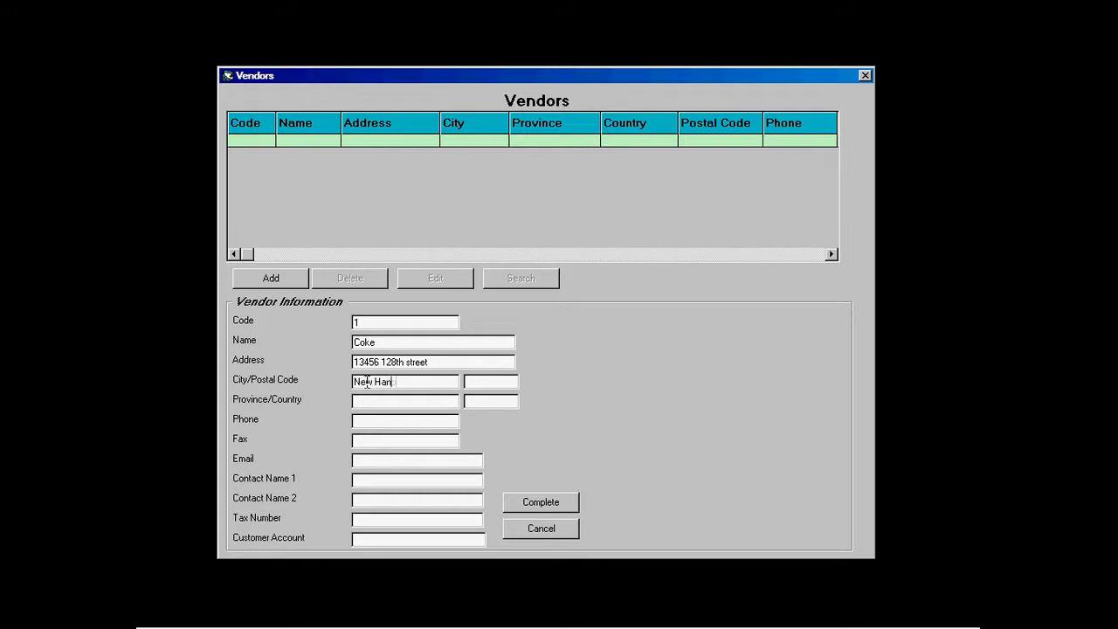
type("psure")
type("AB")
key("Tab")
type("403-555-8965")
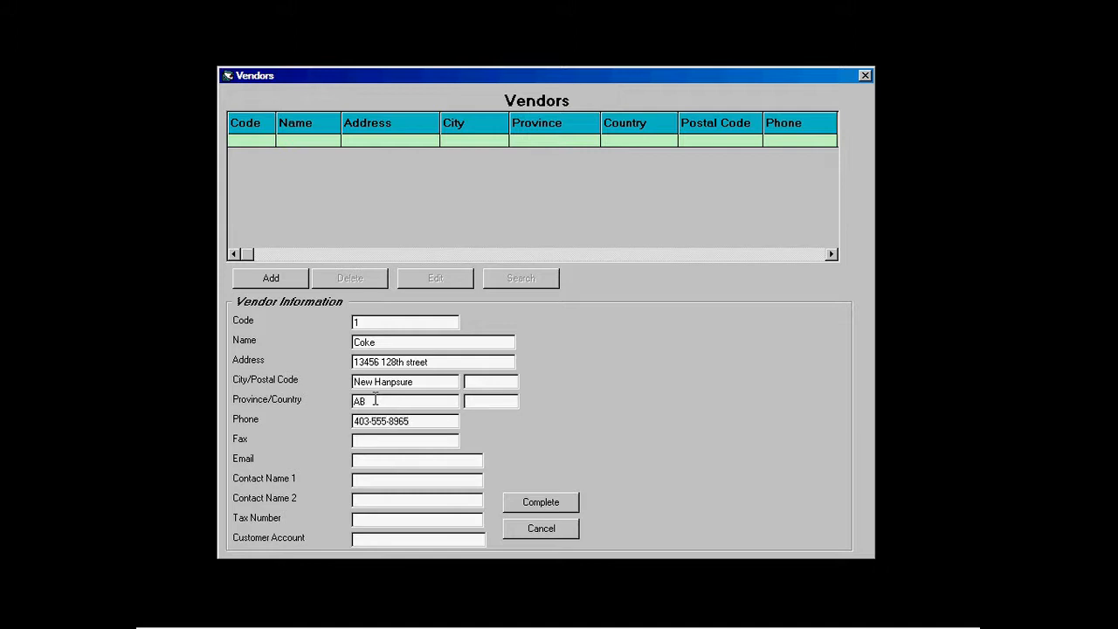
left_click(518, 504)
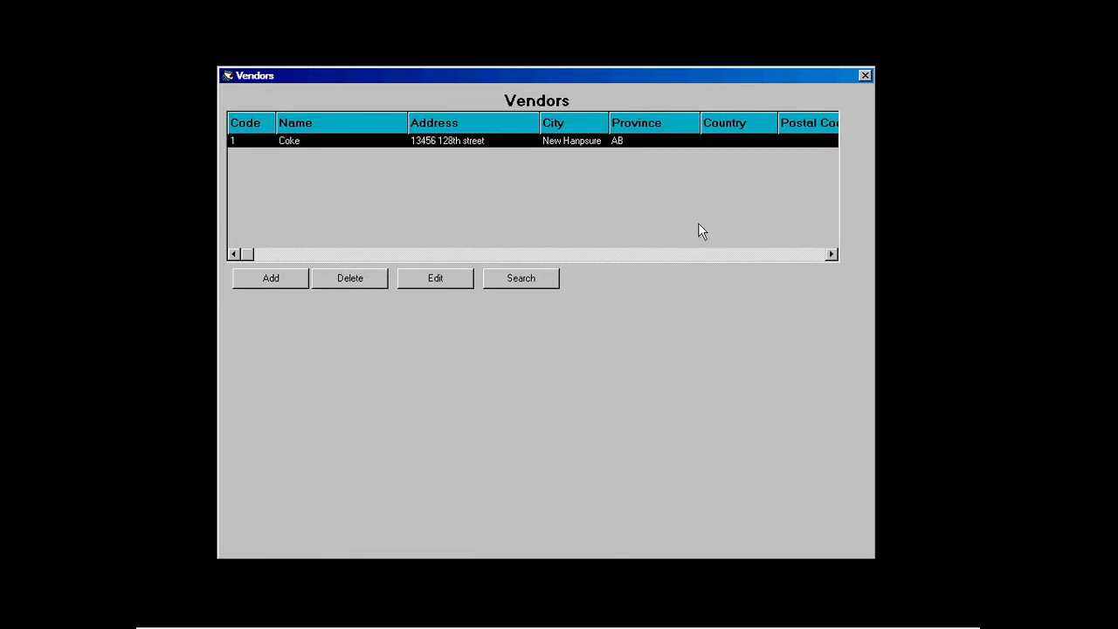
Step: Close the Vendors list and review the tax definitions under Data Maintenance
left_click(865, 75)
left_click(500, 139)
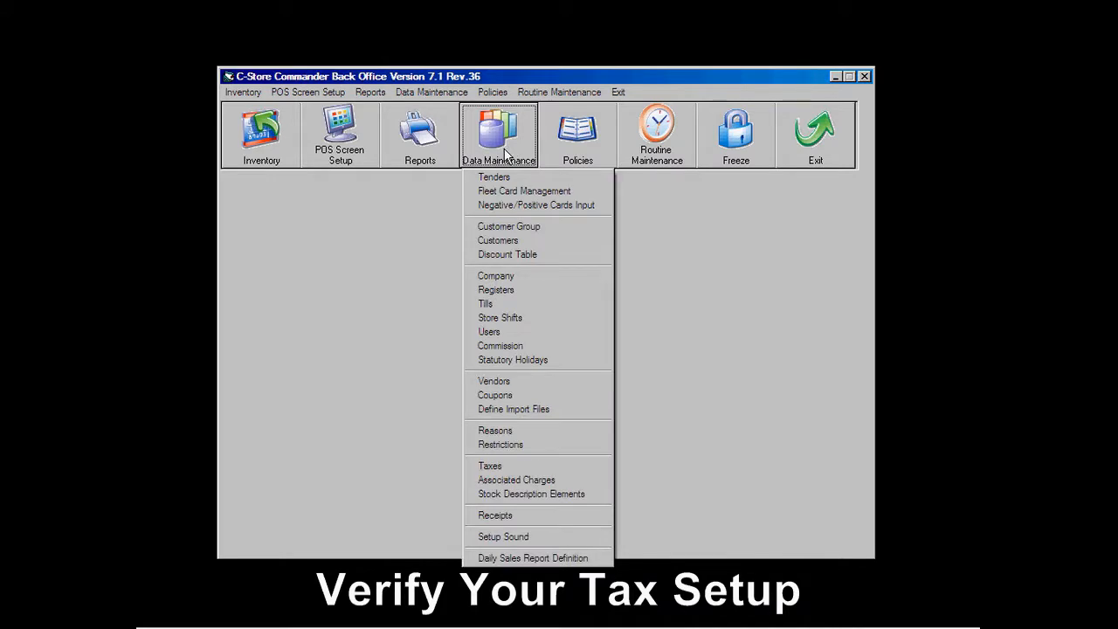
left_click(535, 465)
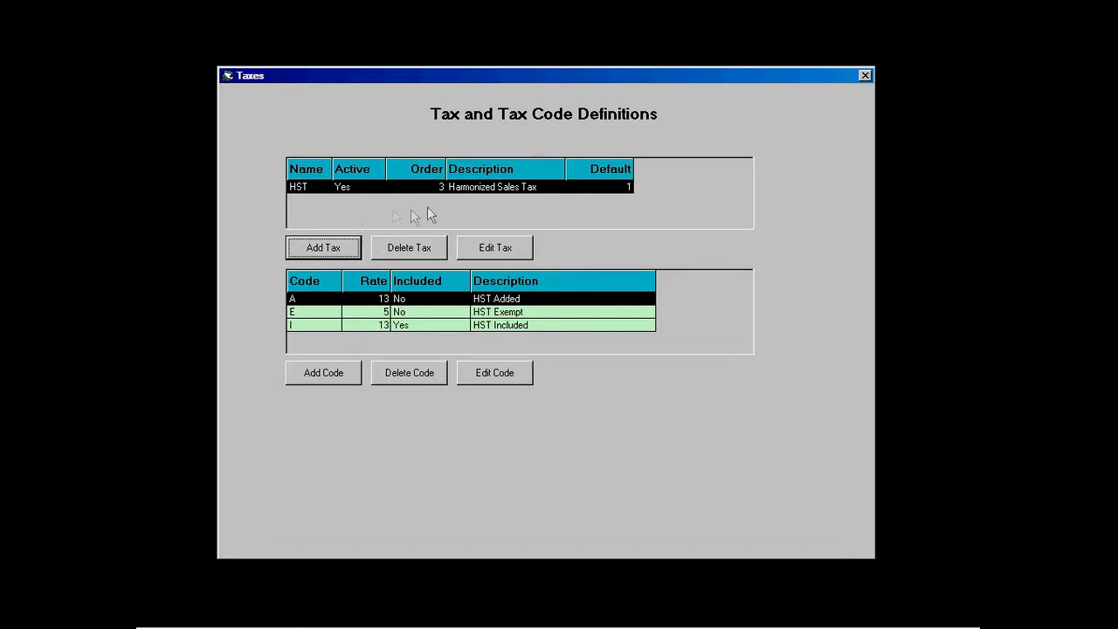
left_click(863, 76)
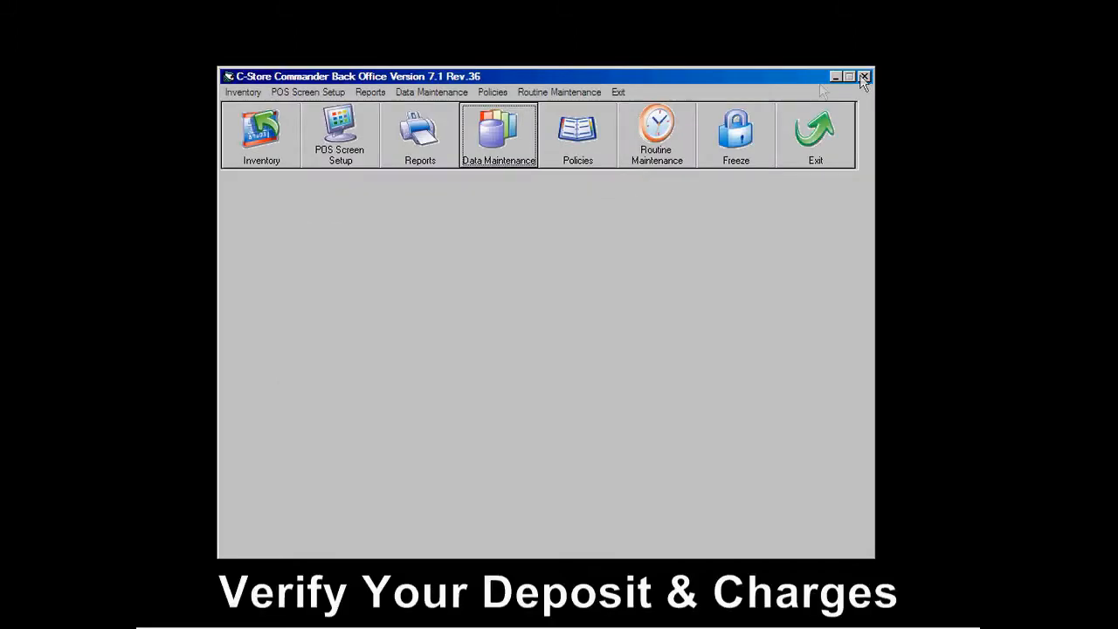
Step: Review the three deposit charges in the Associated Charges list, then close it
left_click(499, 149)
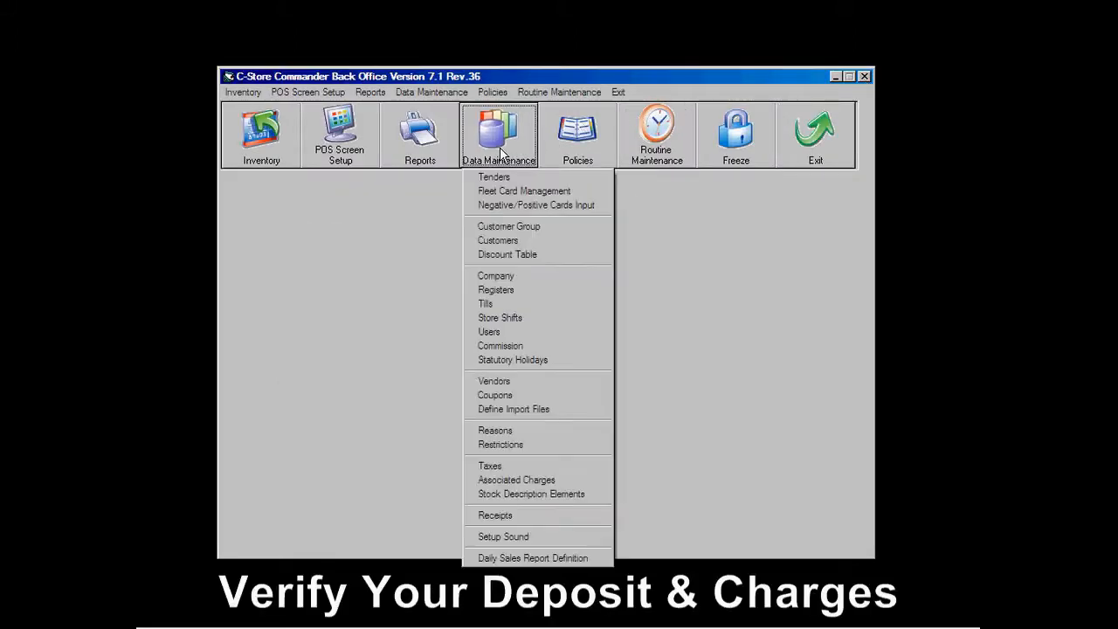
left_click(519, 483)
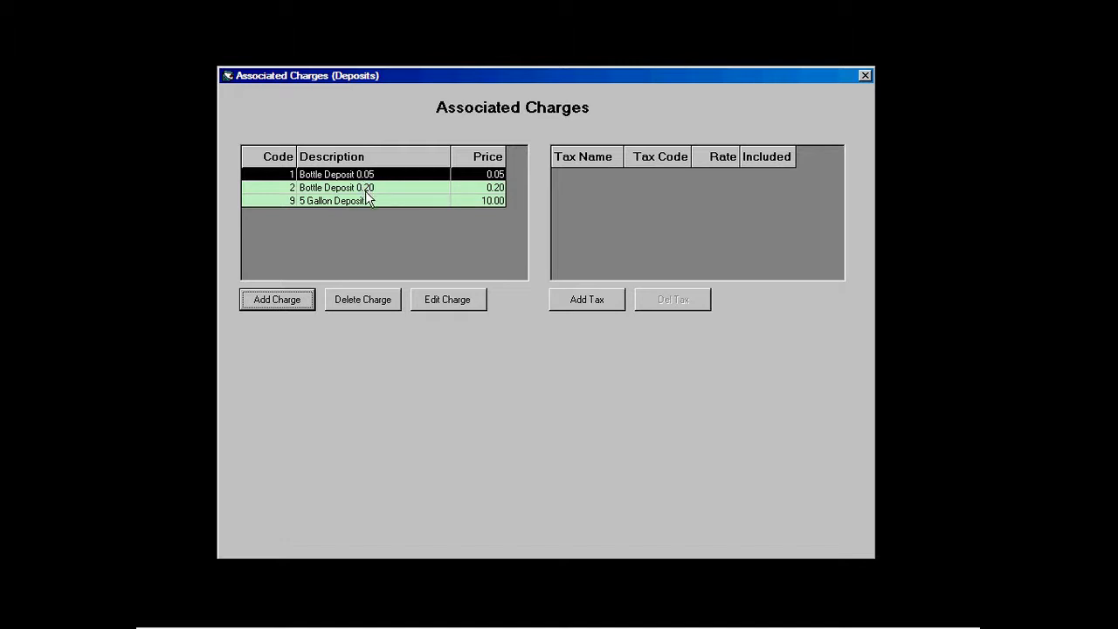
left_click(865, 79)
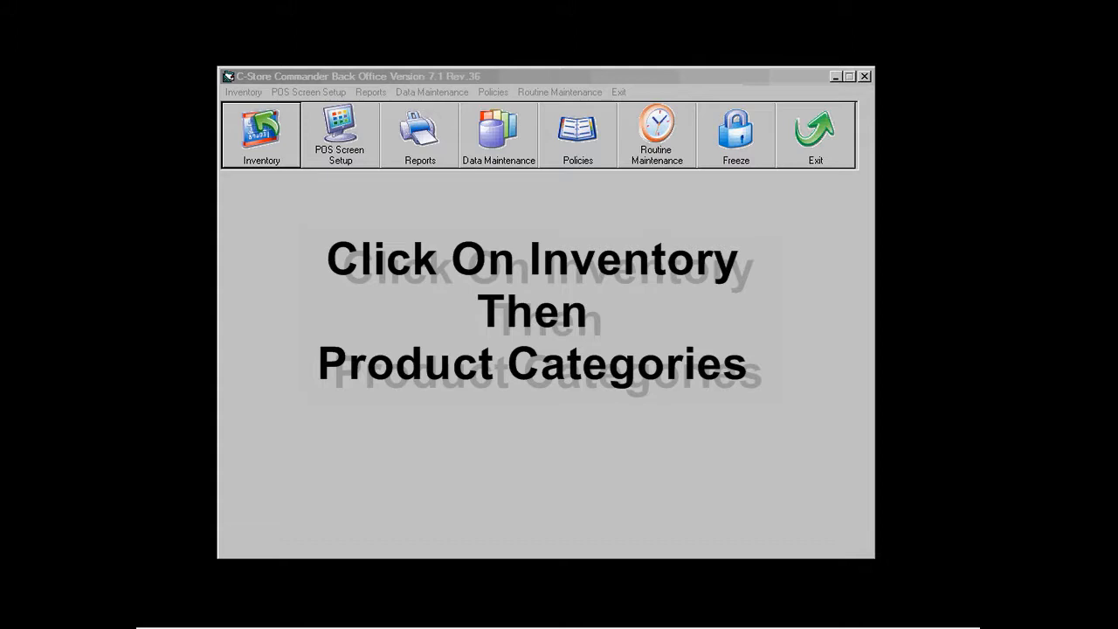
Step: Open Product Categories to show the Cigarettes 01 Premium details, Carton and 25 pk
left_click(279, 161)
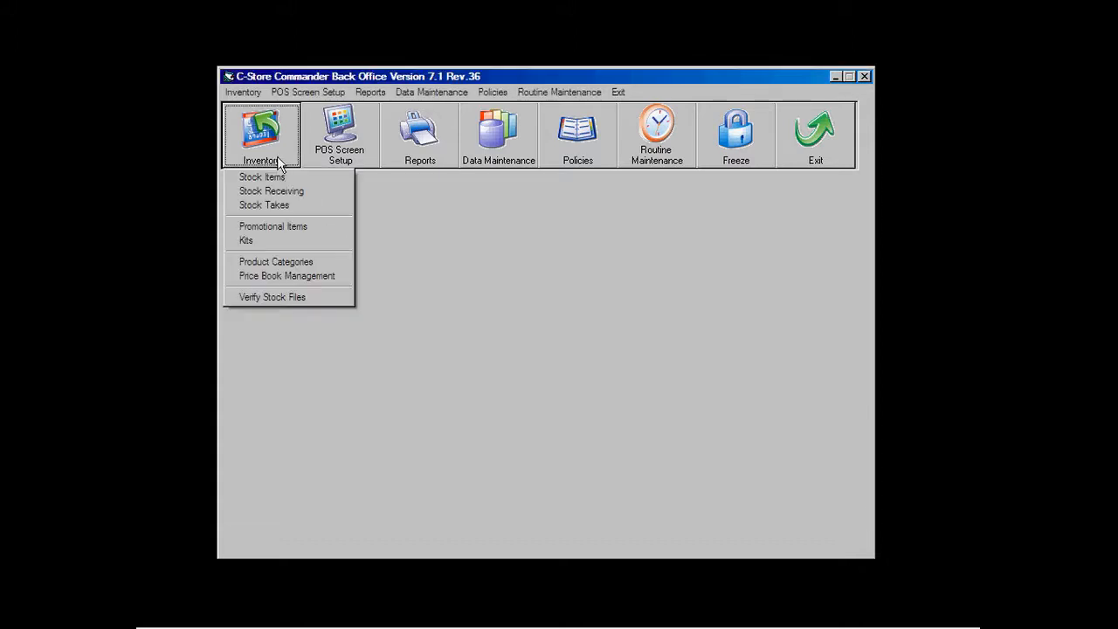
left_click(282, 261)
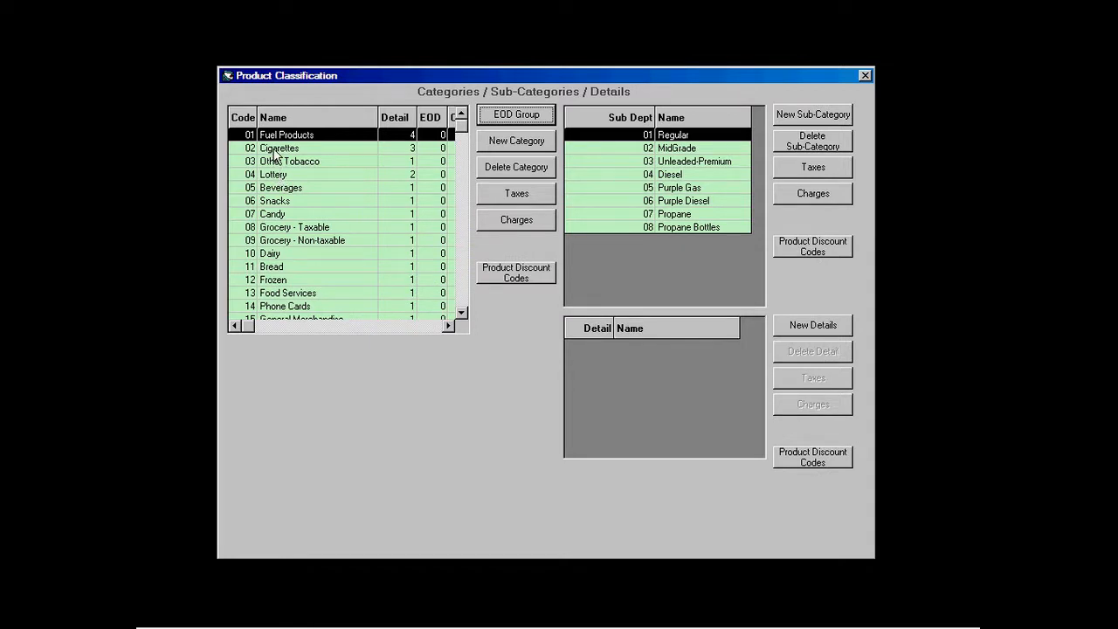
left_click(276, 148)
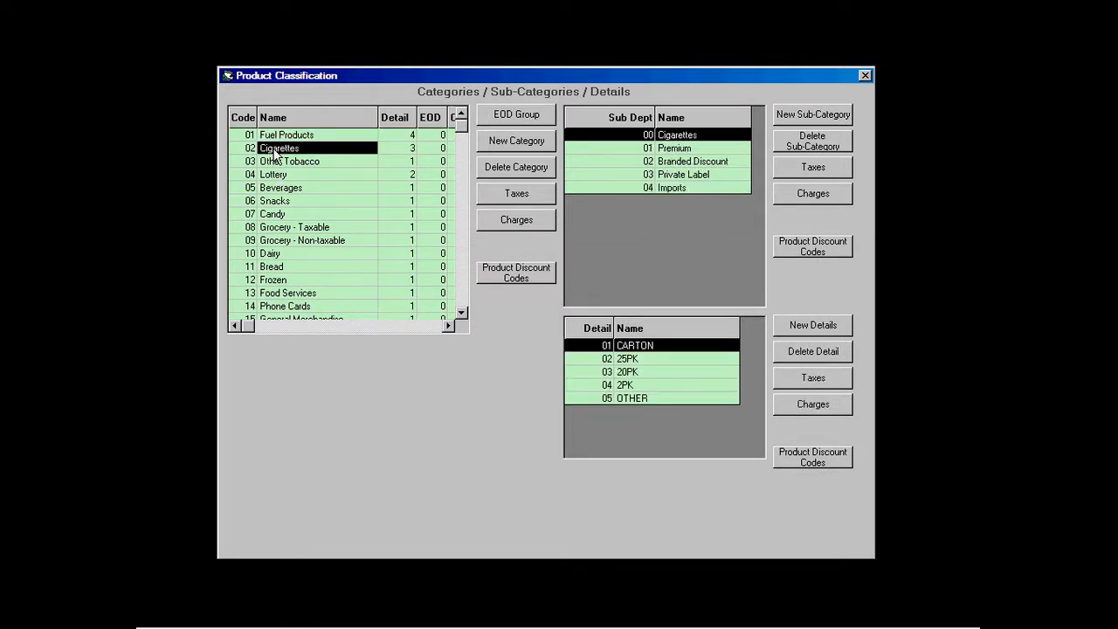
left_click(677, 150)
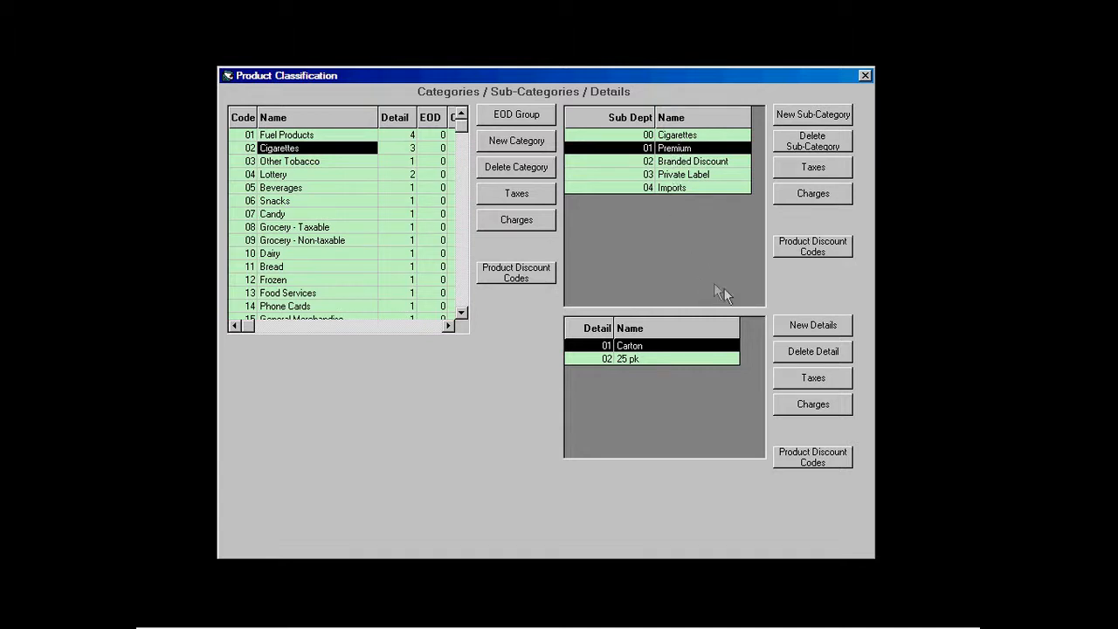
Step: Add details 03 20pk, 04 2pk and 05 Other under Cigarettes Premium
left_click(798, 329)
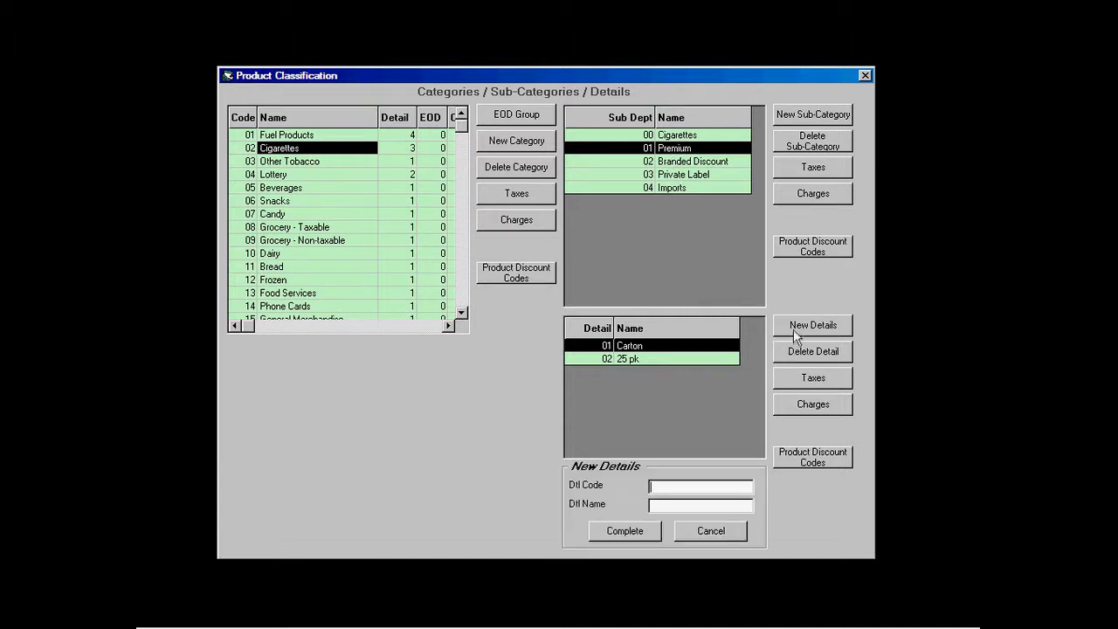
type("03")
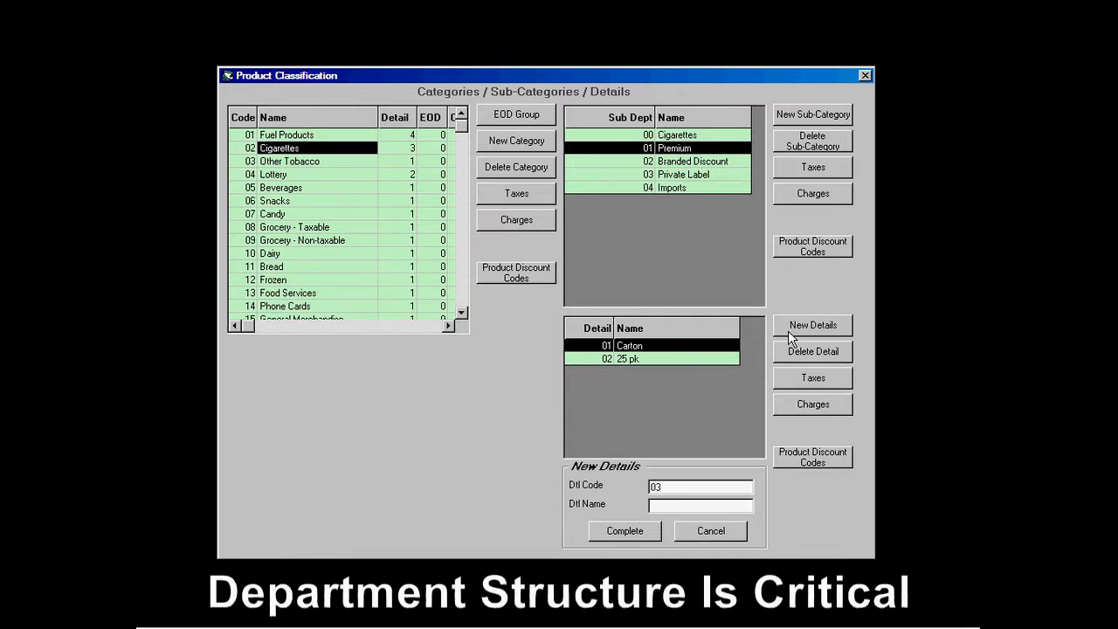
type("20pk")
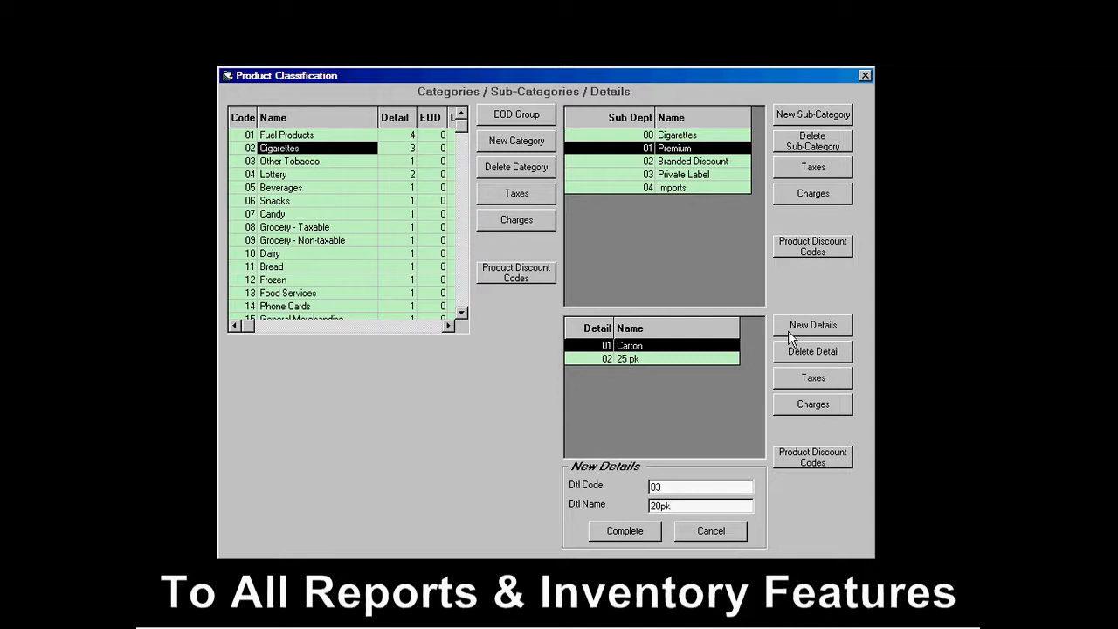
left_click(616, 535)
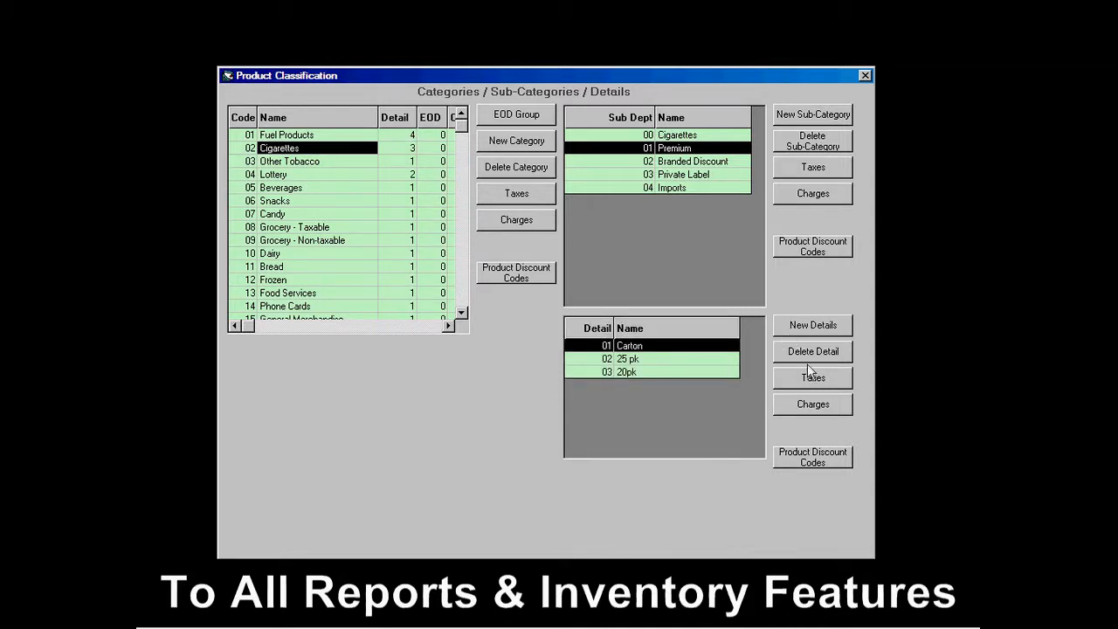
left_click(808, 331)
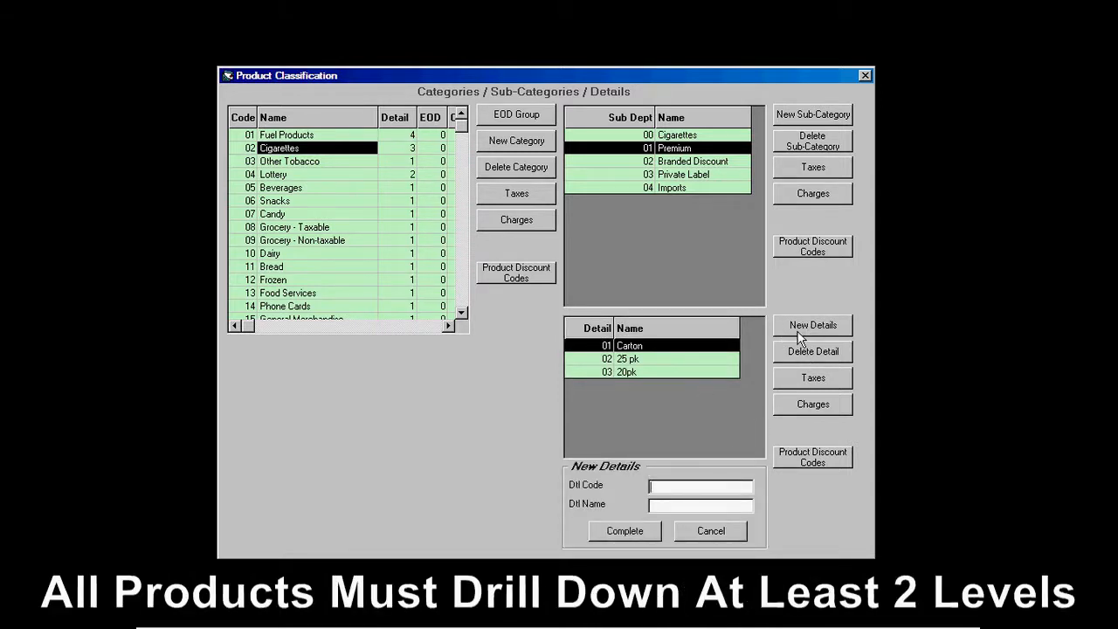
type("04")
left_click(687, 505)
type("2pk")
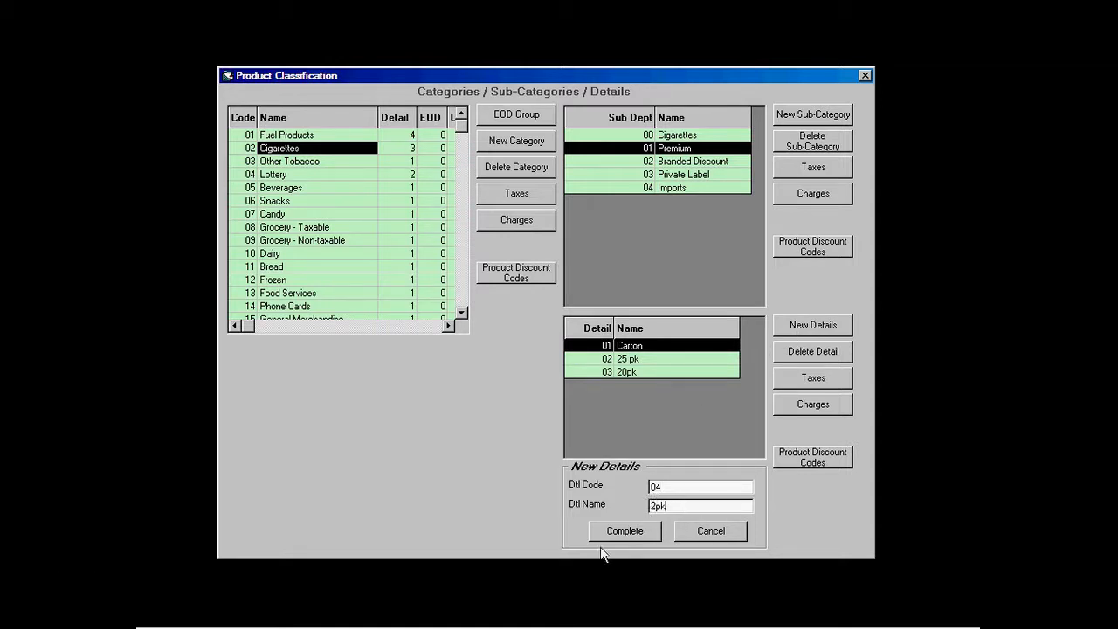
left_click(628, 531)
left_click(834, 332)
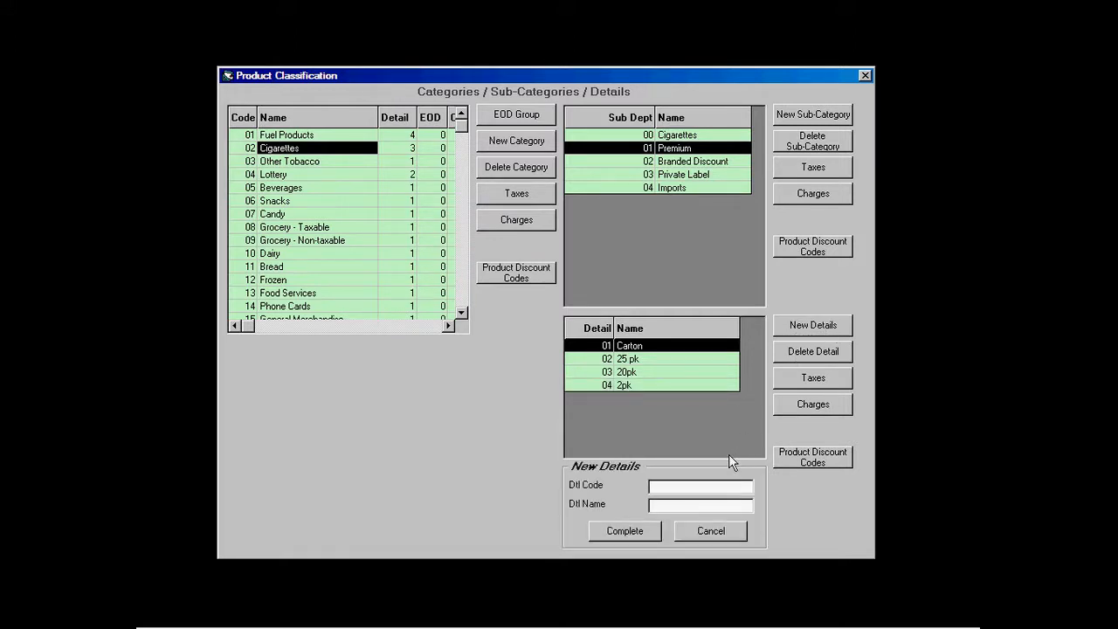
type("05")
left_click(690, 506)
type("Other")
left_click(611, 531)
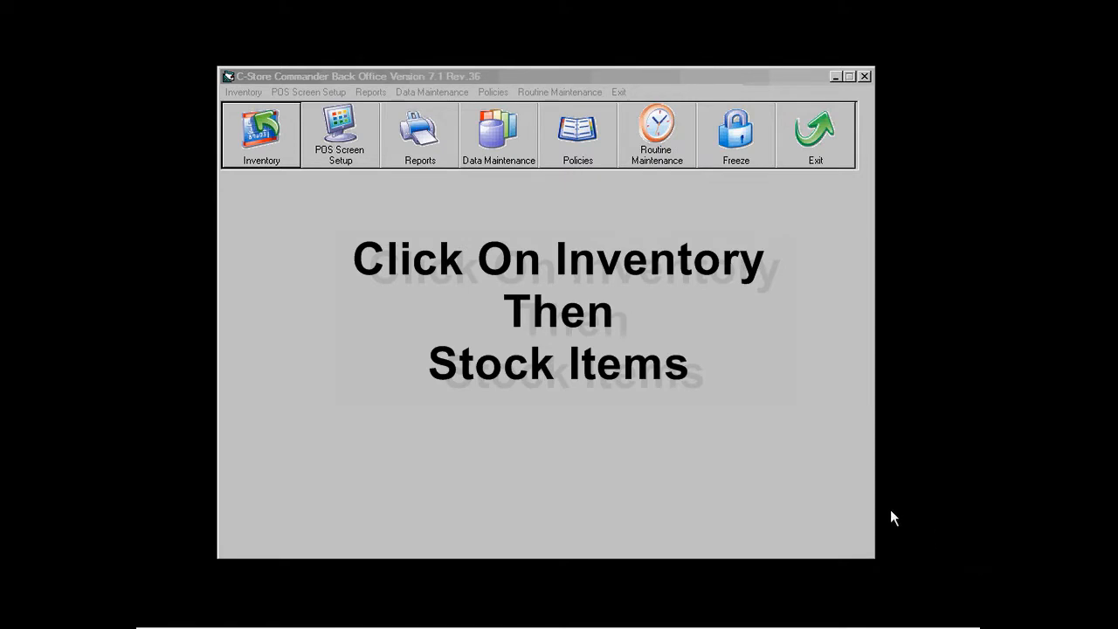
Step: Start a new stock item with code 678290 and description 'Coke 355ml'
left_click(275, 160)
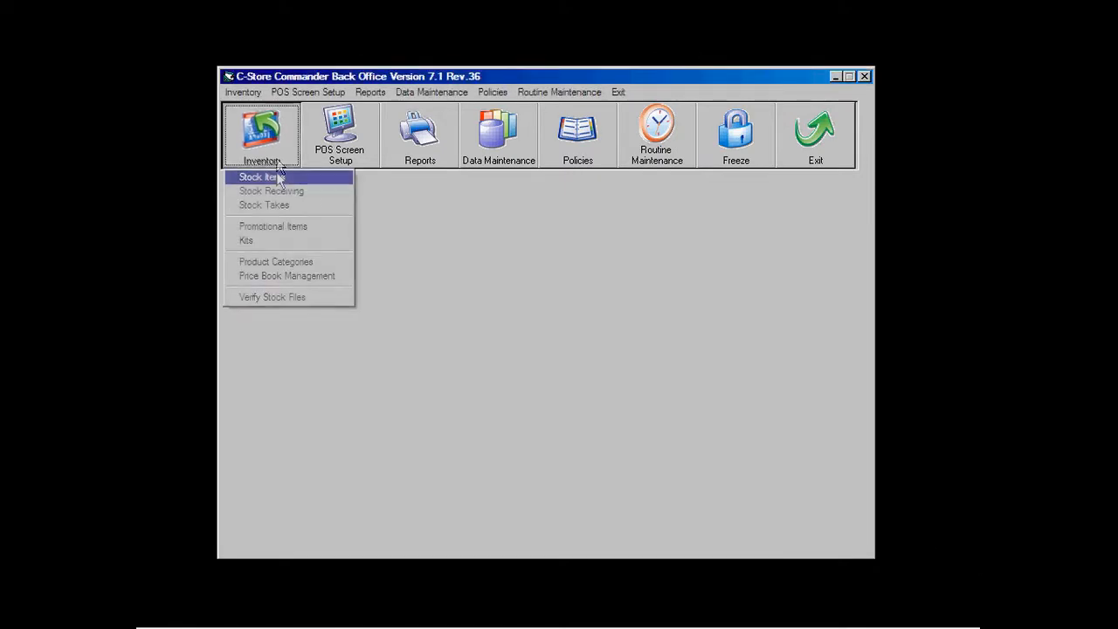
left_click(278, 177)
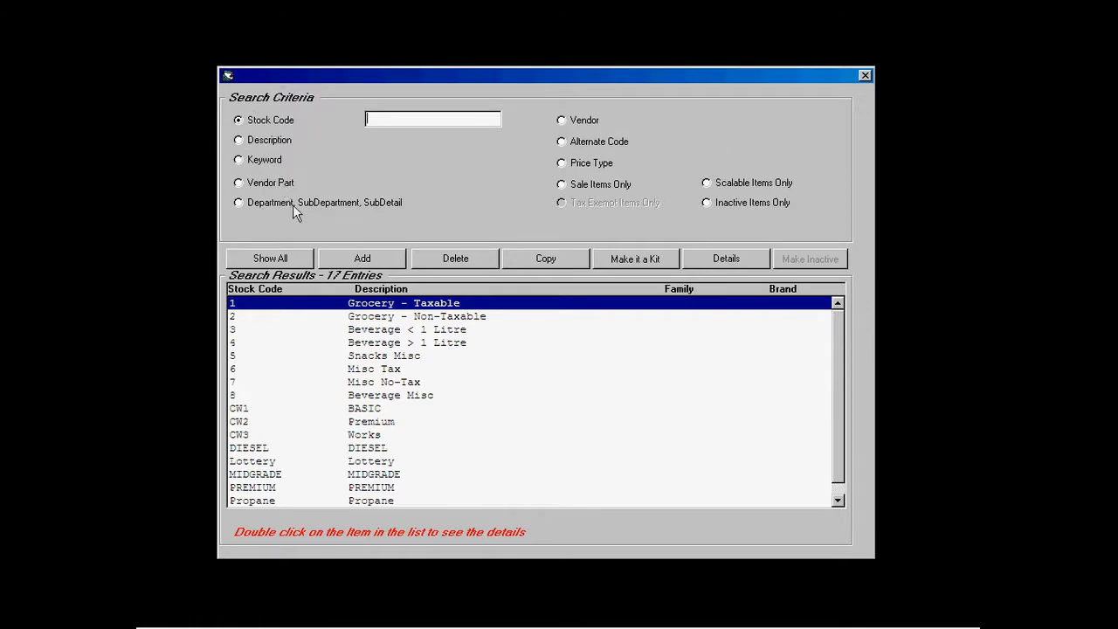
left_click(341, 260)
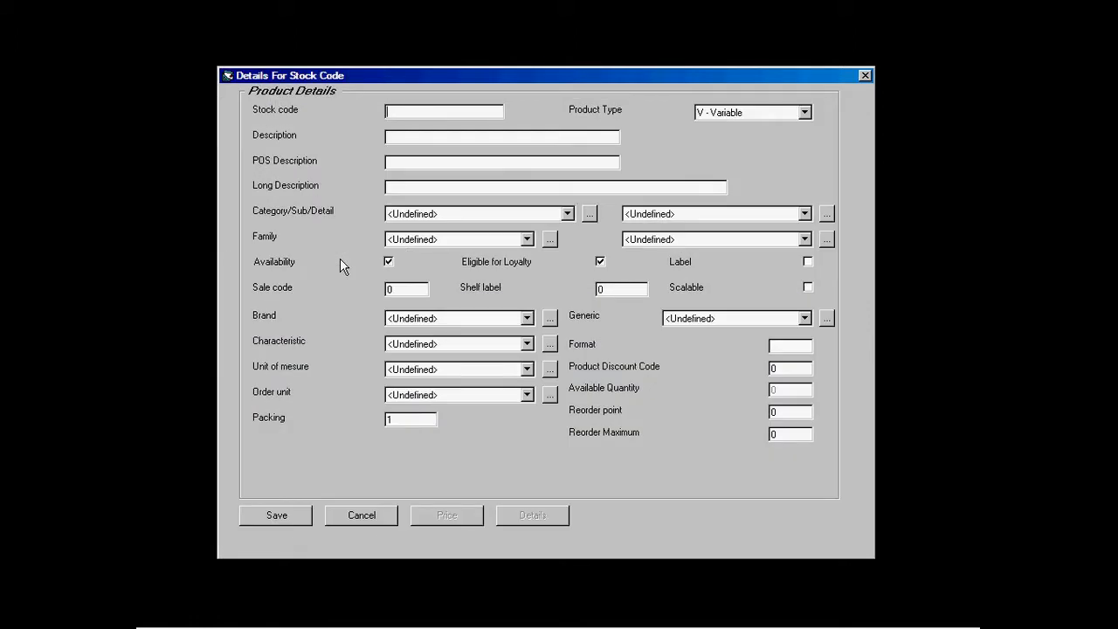
type("678290")
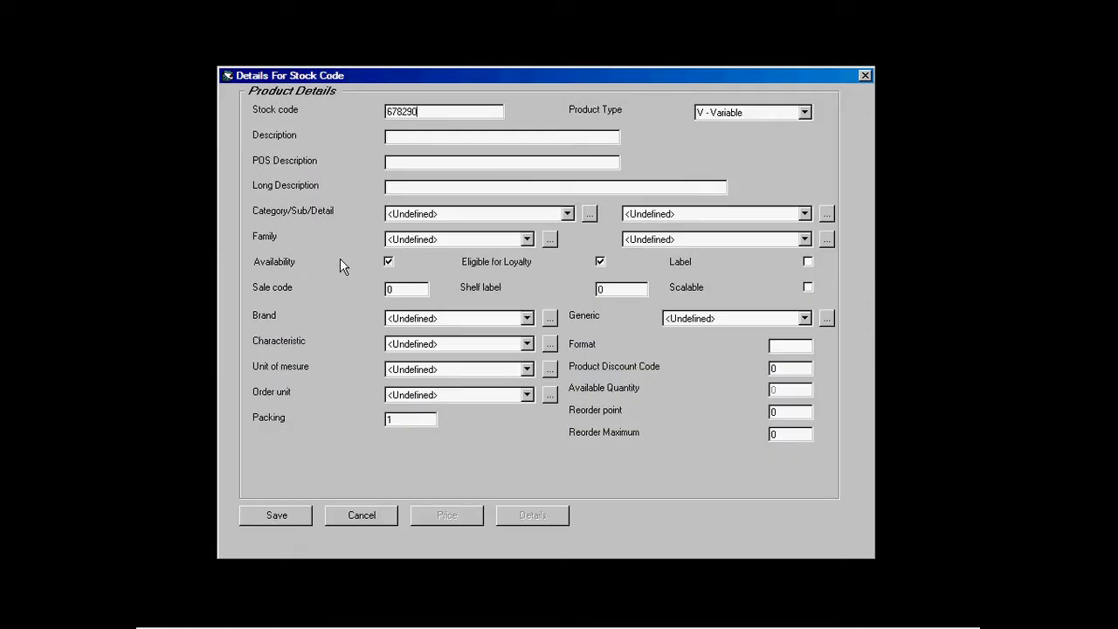
left_click(407, 136)
type("Coke 355ml")
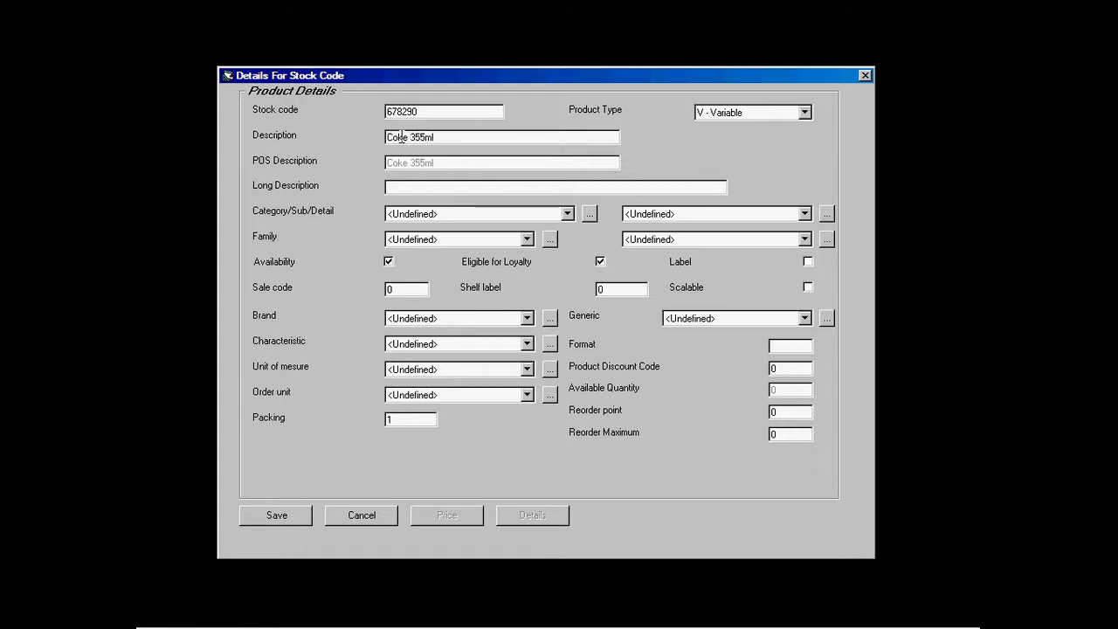
Step: Classify the item under Beverages › Carbonated Soft Drinks › 02 - Coca Cola
left_click(567, 214)
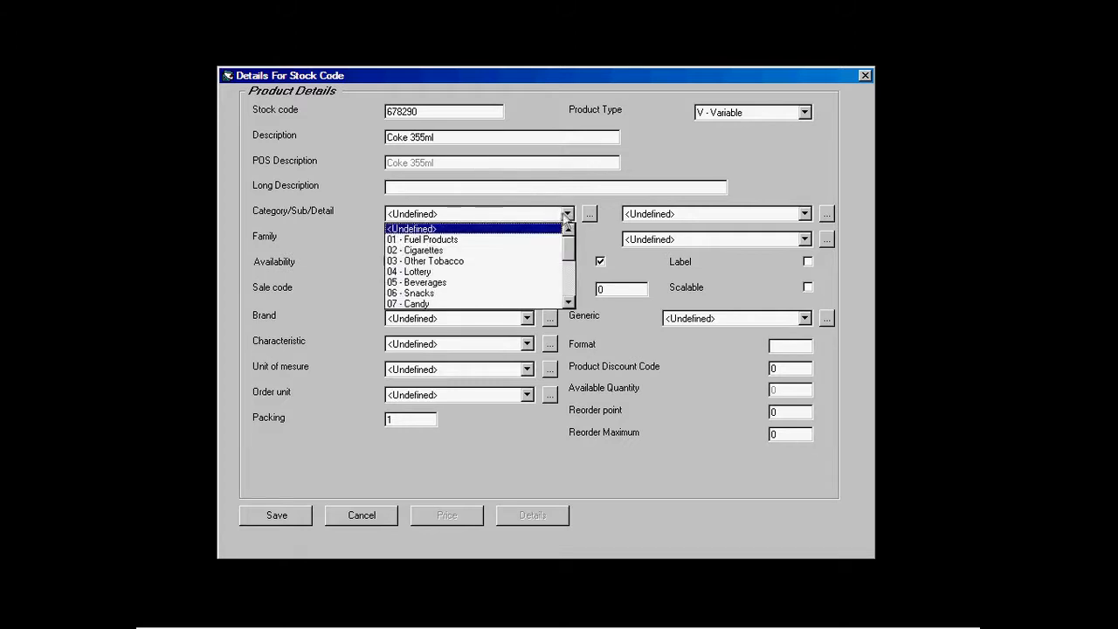
left_click(440, 282)
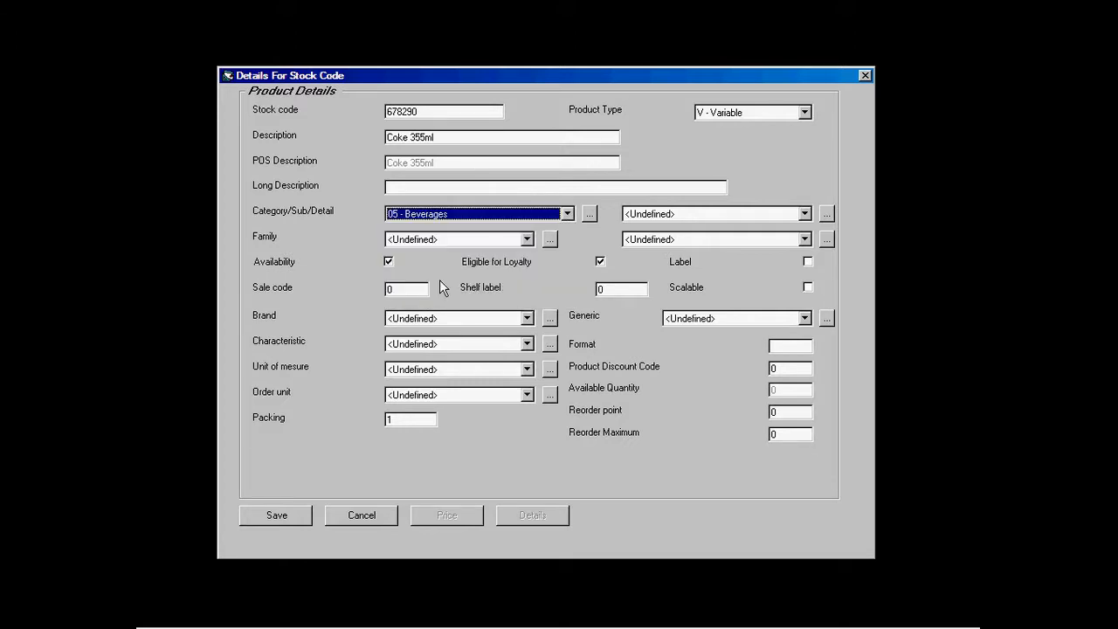
left_click(804, 216)
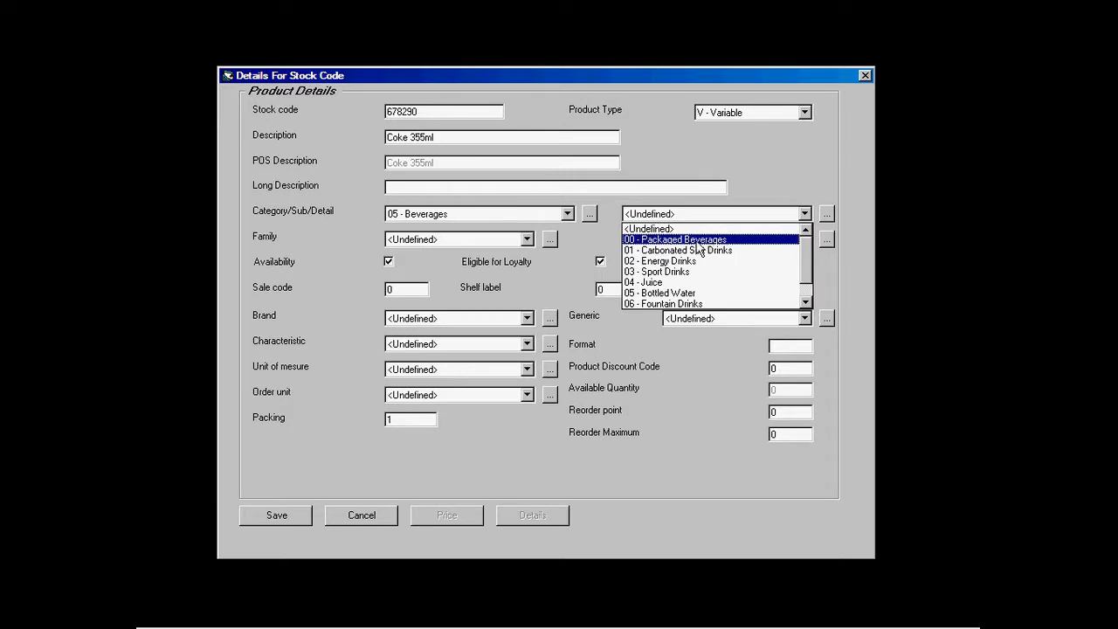
left_click(696, 257)
left_click(760, 239)
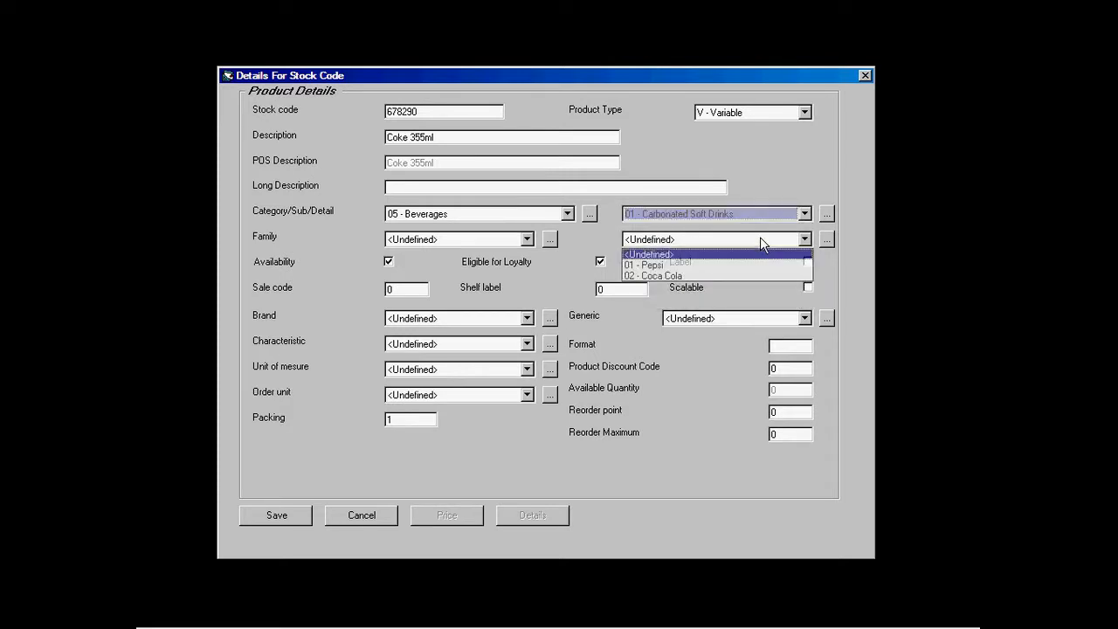
left_click(723, 276)
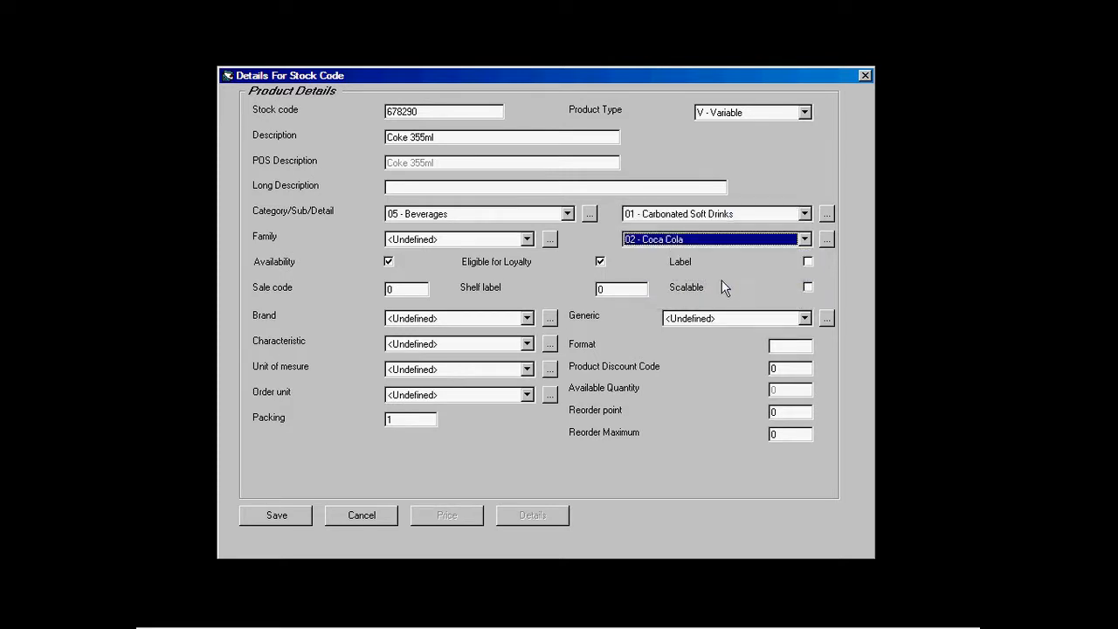
Step: Set the packing quantity to 12 and save the item
double_click(401, 419)
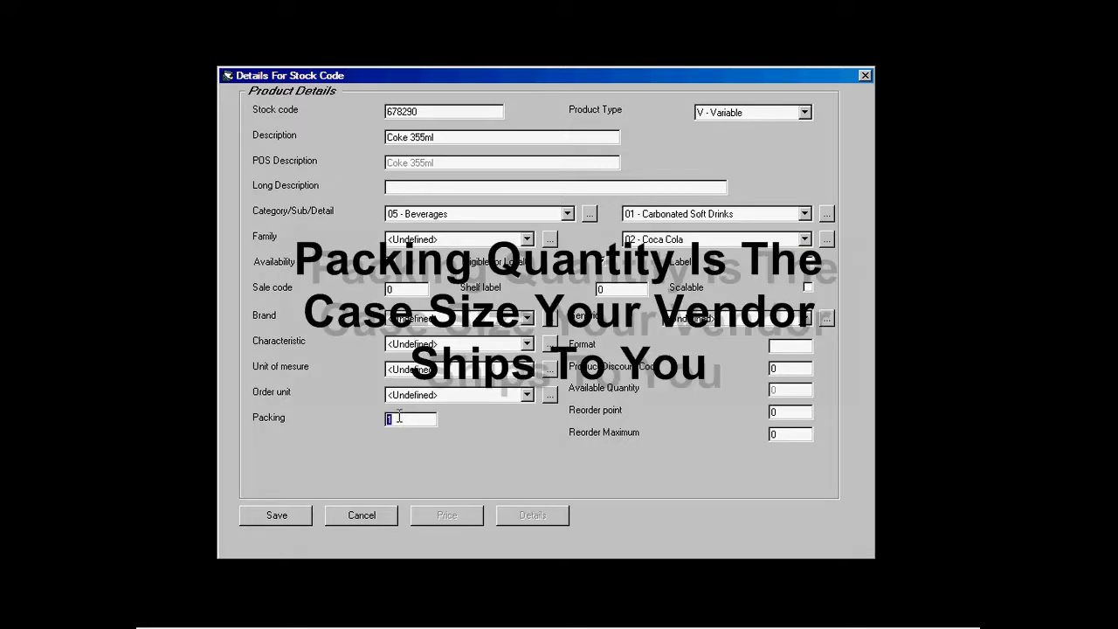
type("12")
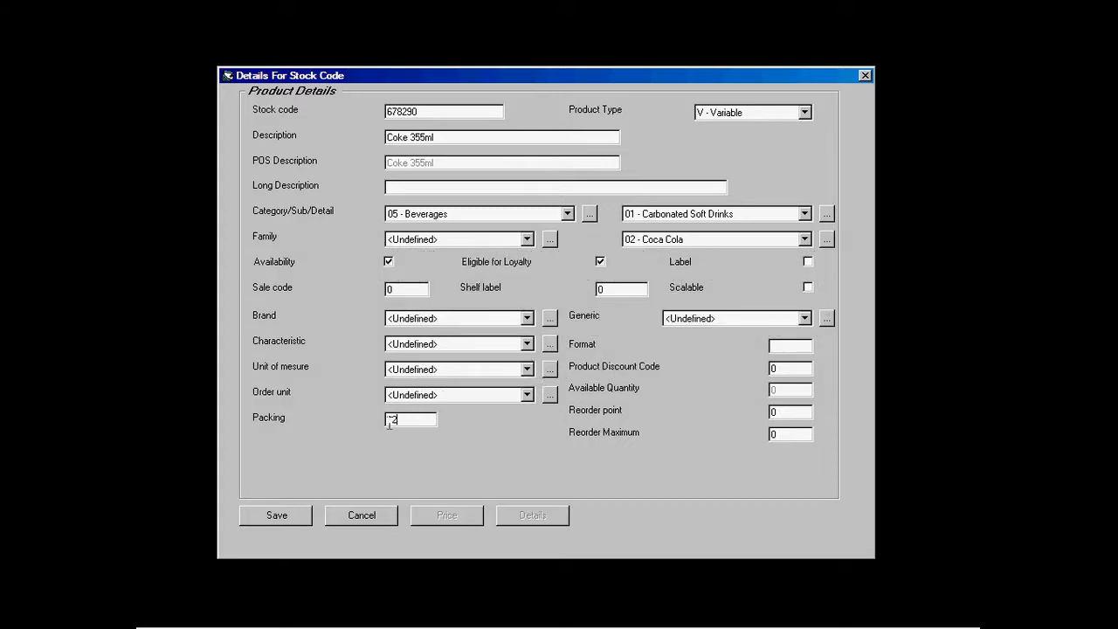
left_click(289, 516)
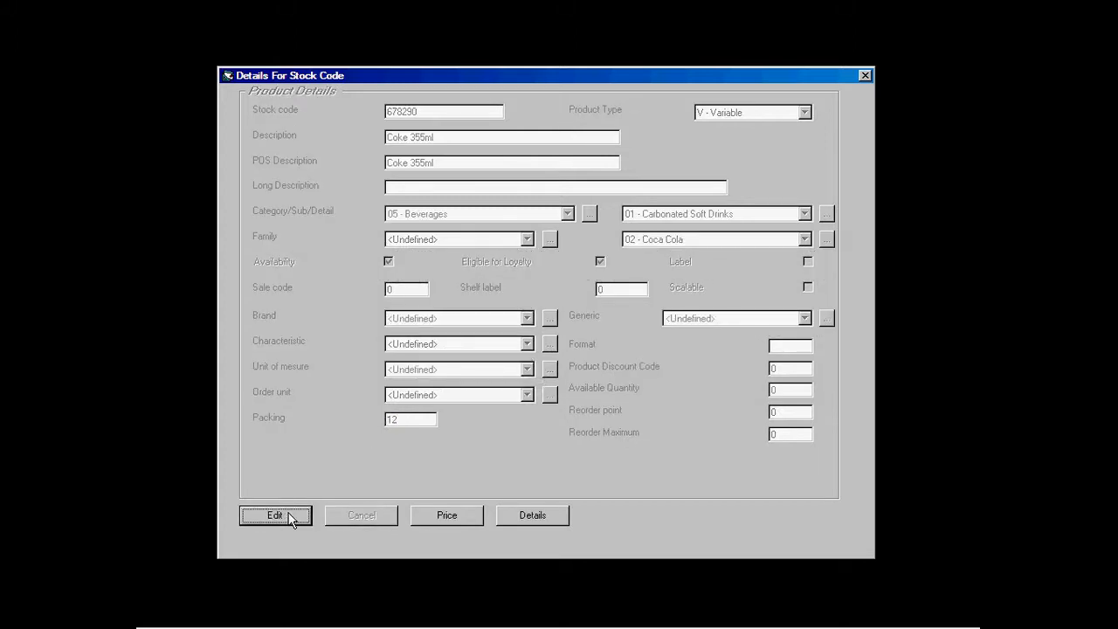
left_click(438, 521)
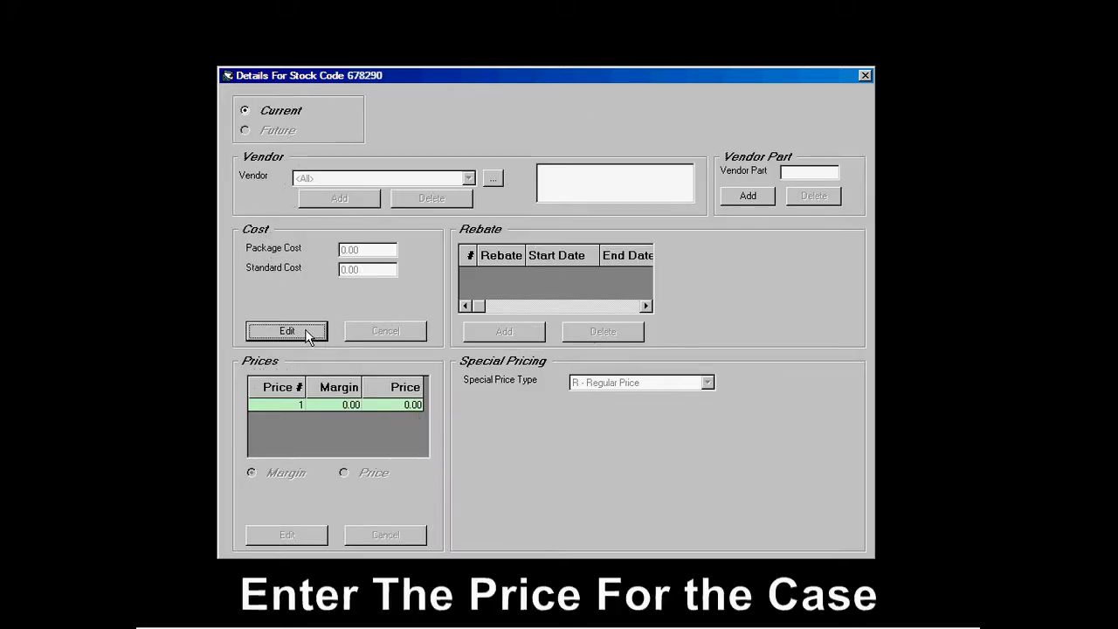
Step: Set Coke 355ml's package cost to 10.24 and save it
left_click(313, 336)
left_click(362, 251)
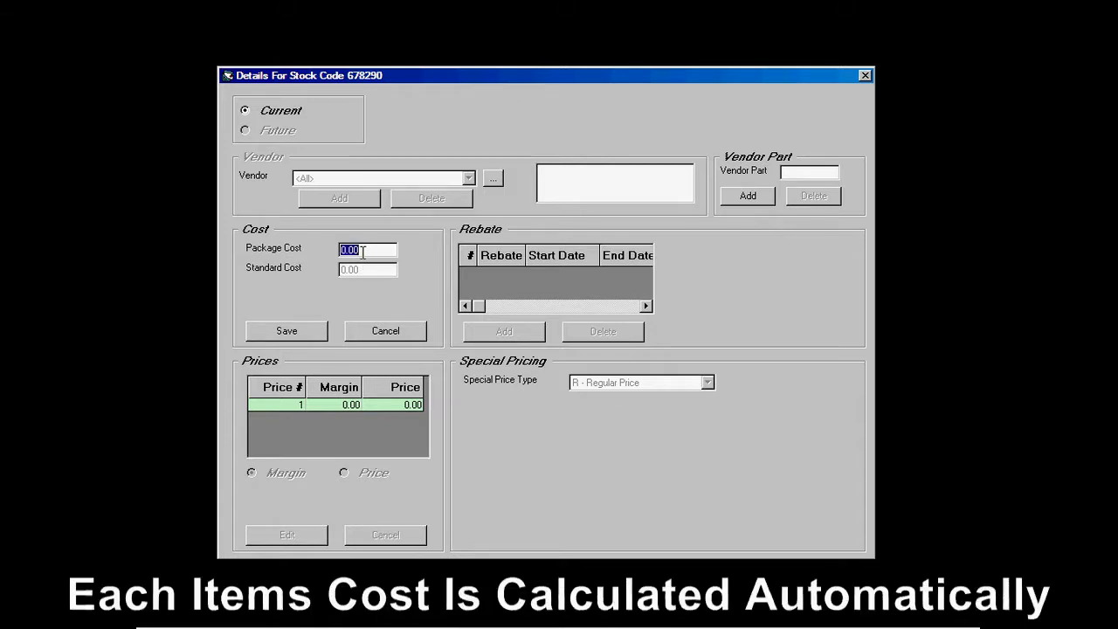
type("10.24")
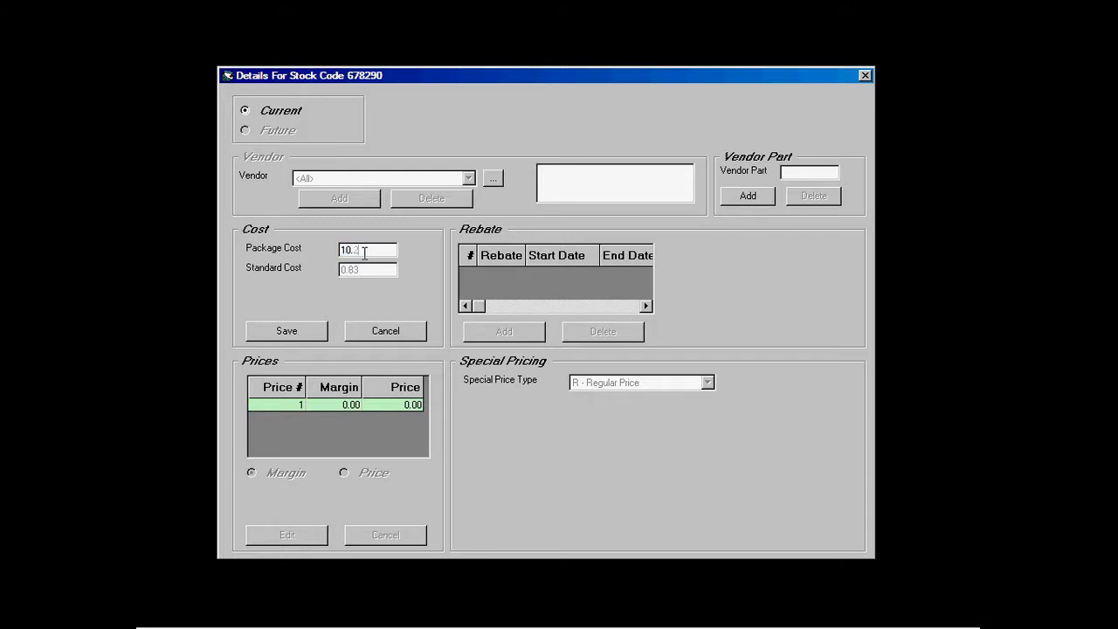
left_click(288, 332)
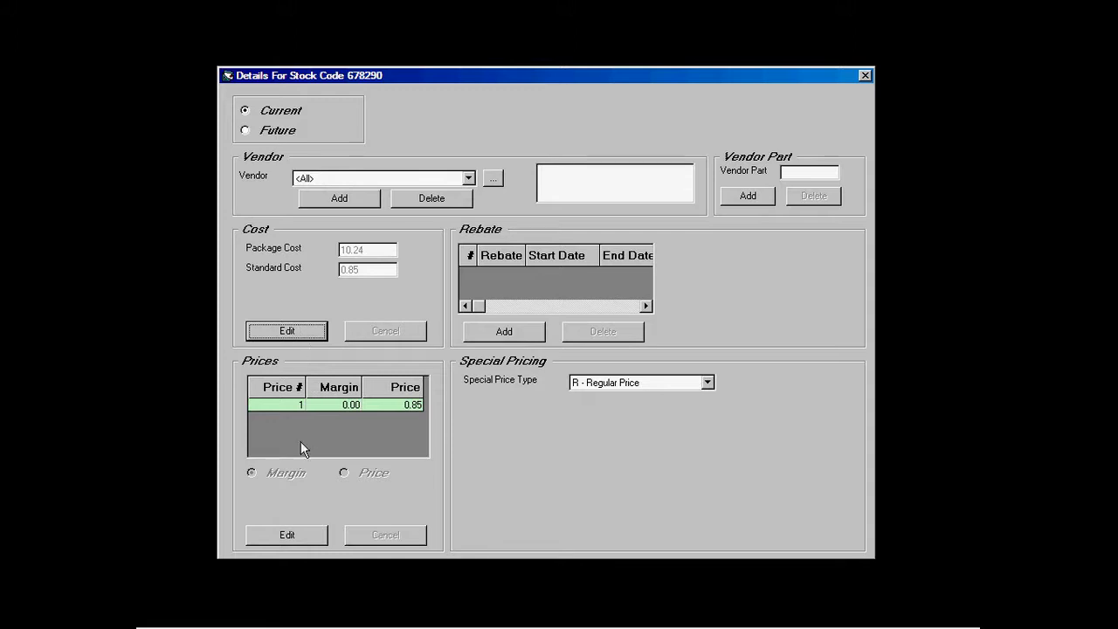
Step: Set the level 1 price to 1.19, recalculating the margin to 40.00, and save
left_click(290, 535)
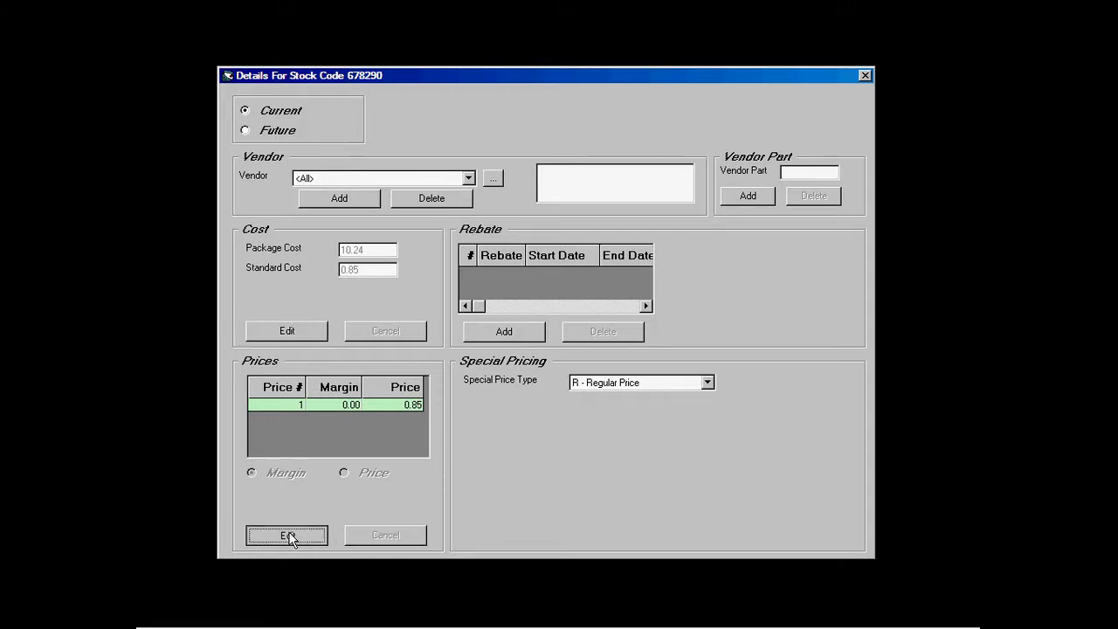
left_click(343, 473)
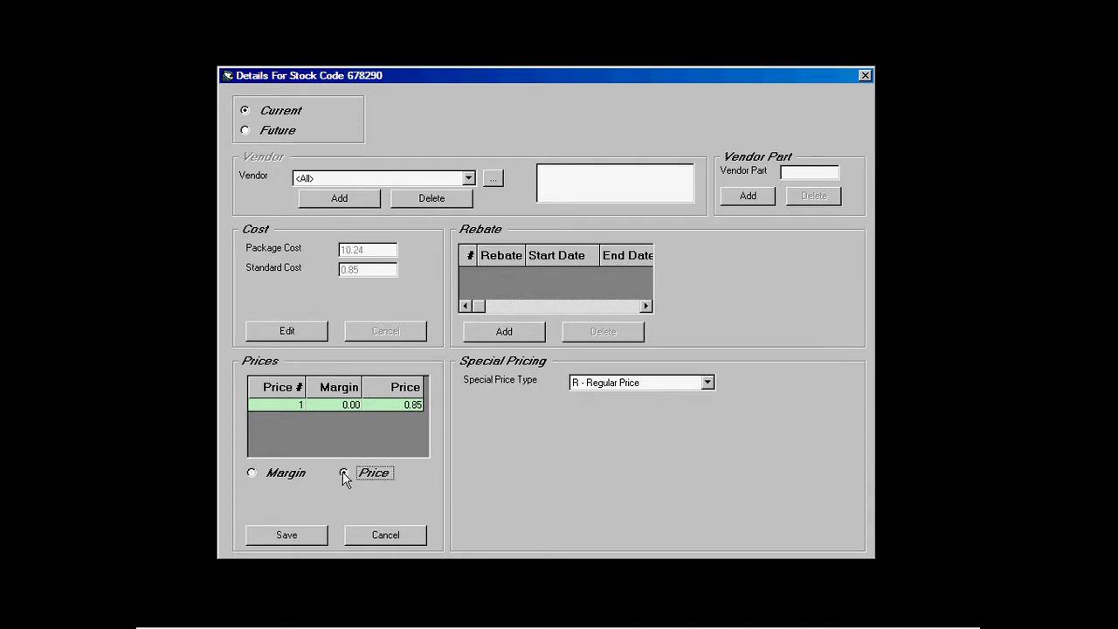
left_click(382, 405)
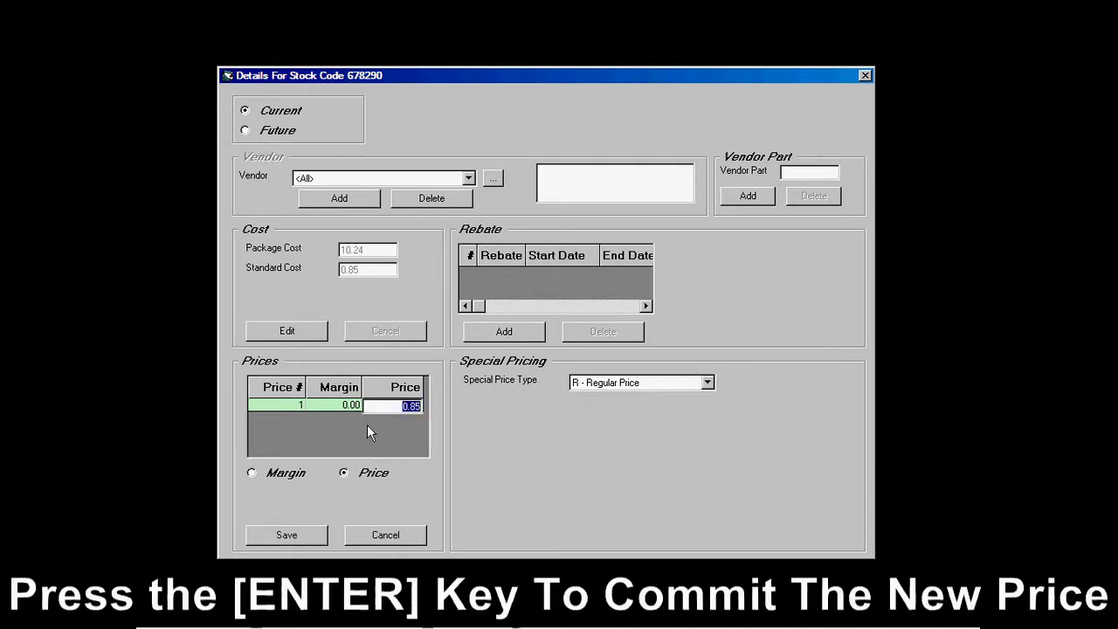
type("1.19")
key("Return")
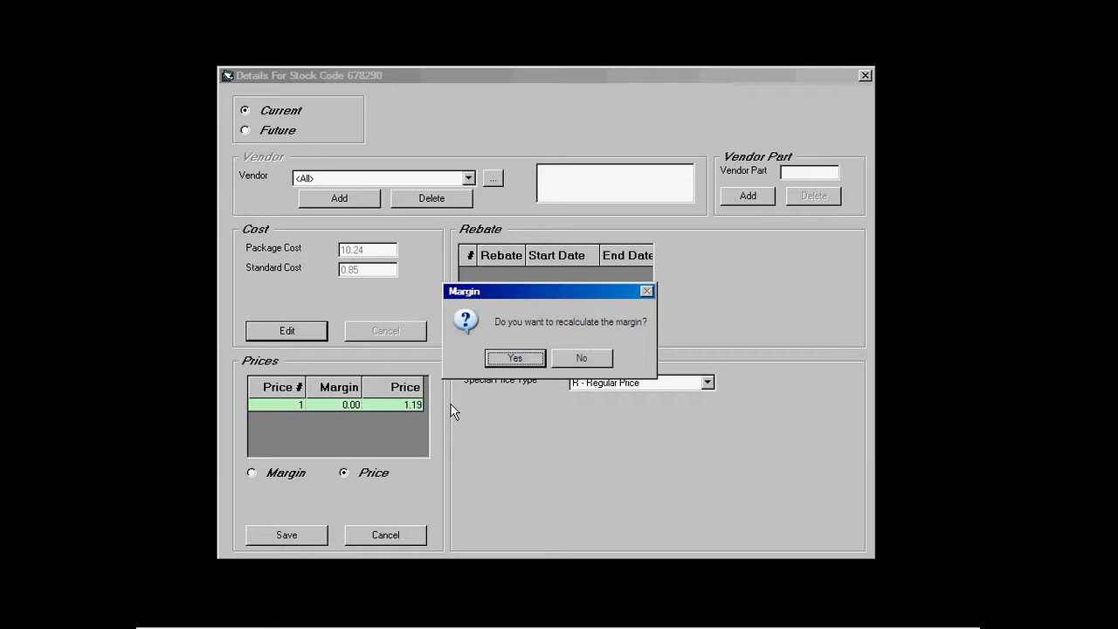
left_click(515, 358)
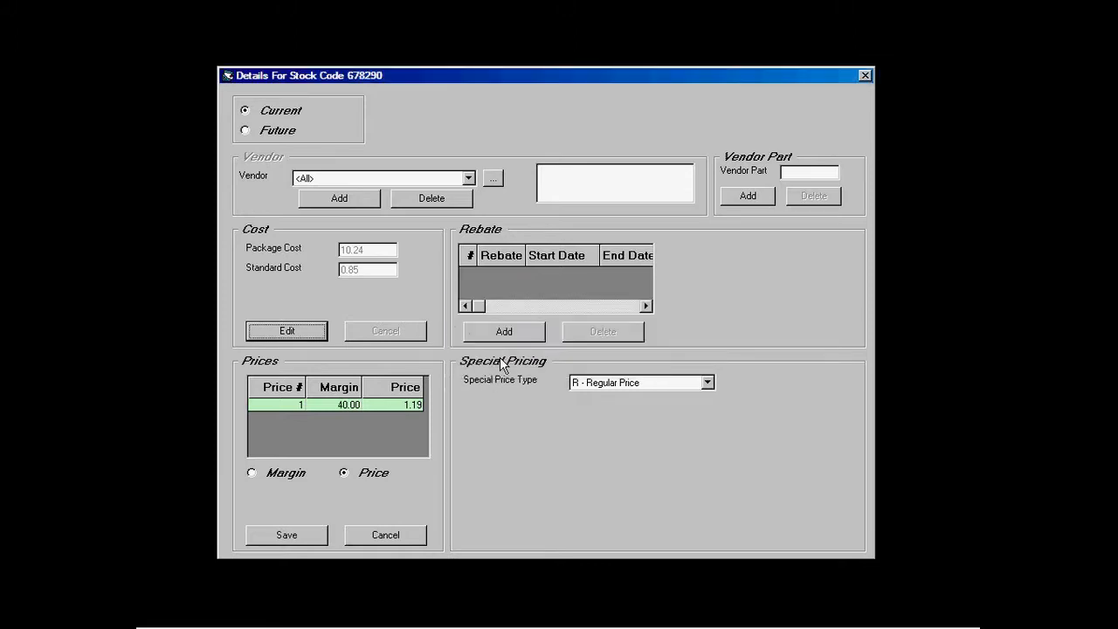
left_click(286, 535)
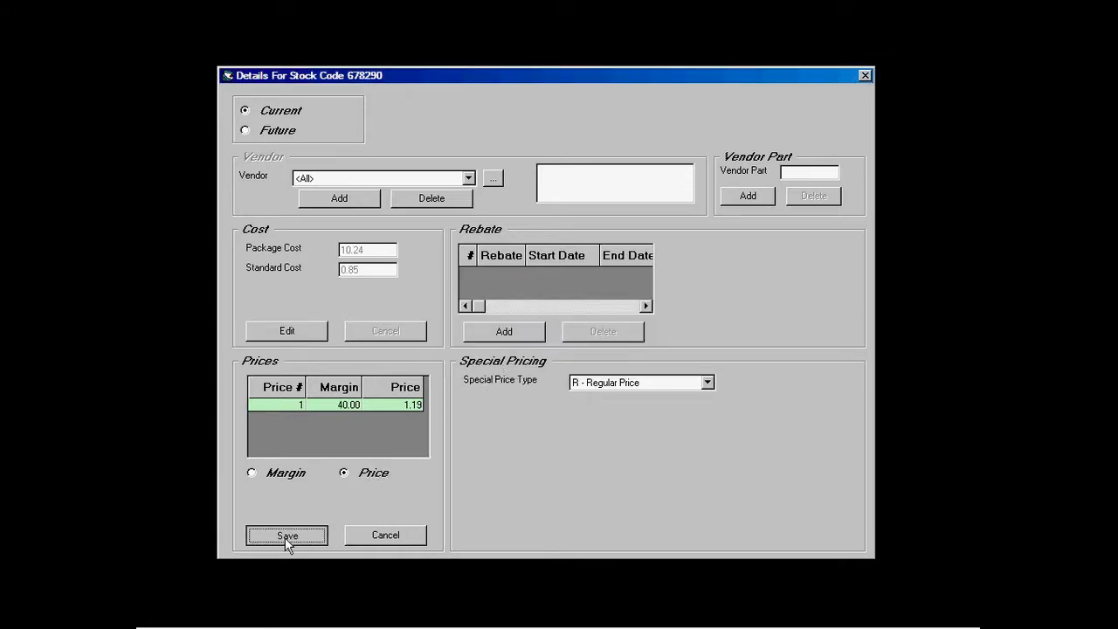
Step: Add 1 - Coke as the item's active vendor
left_click(349, 200)
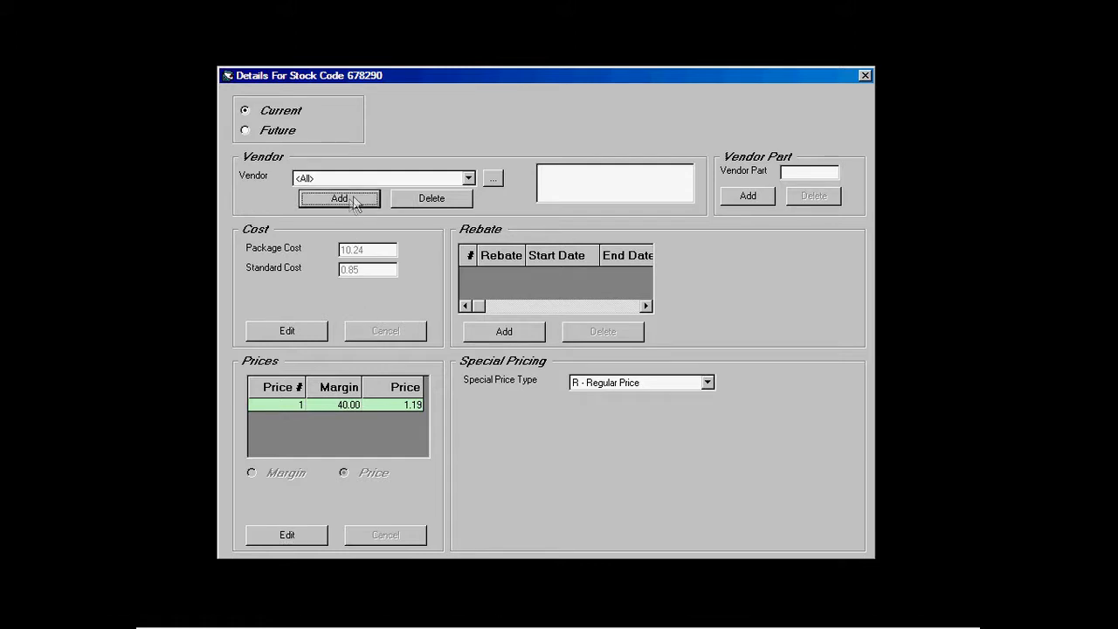
left_click(469, 177)
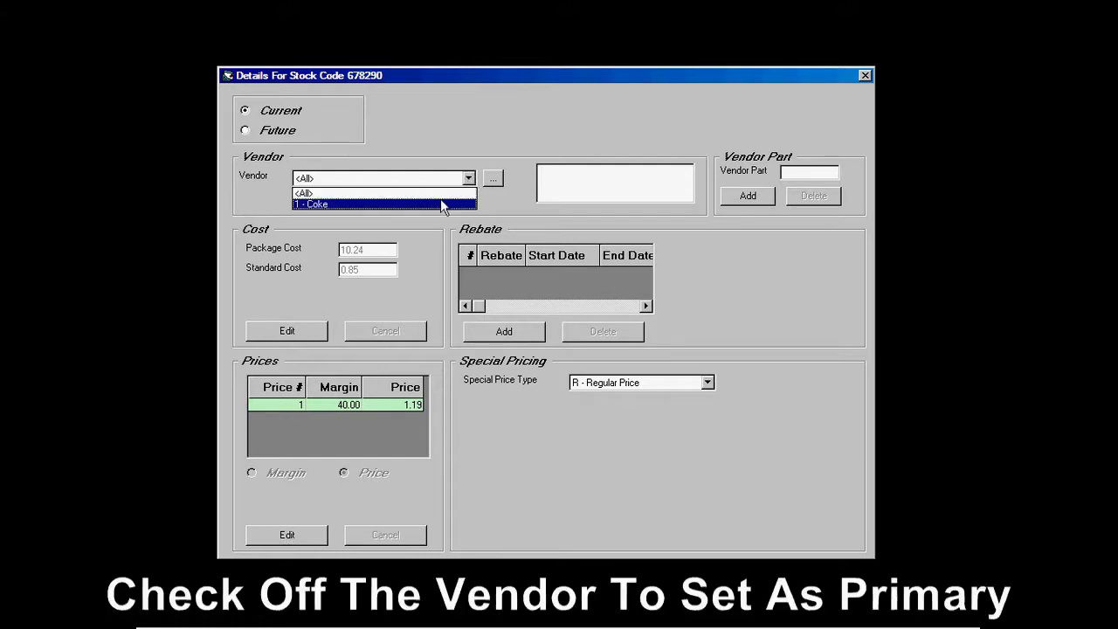
left_click(440, 202)
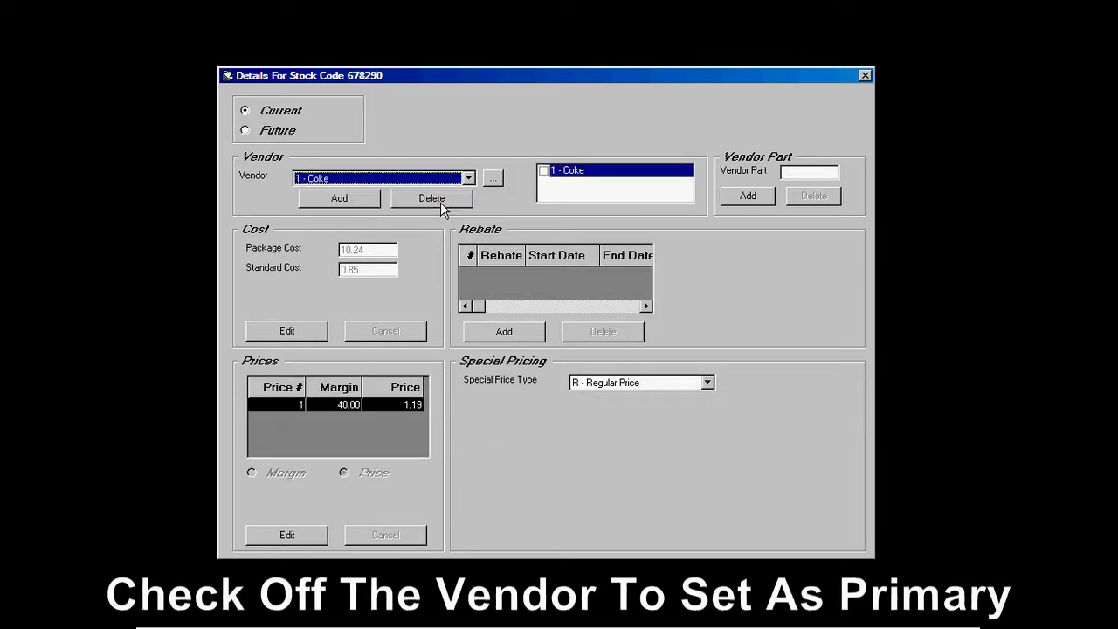
left_click(543, 170)
left_click(518, 358)
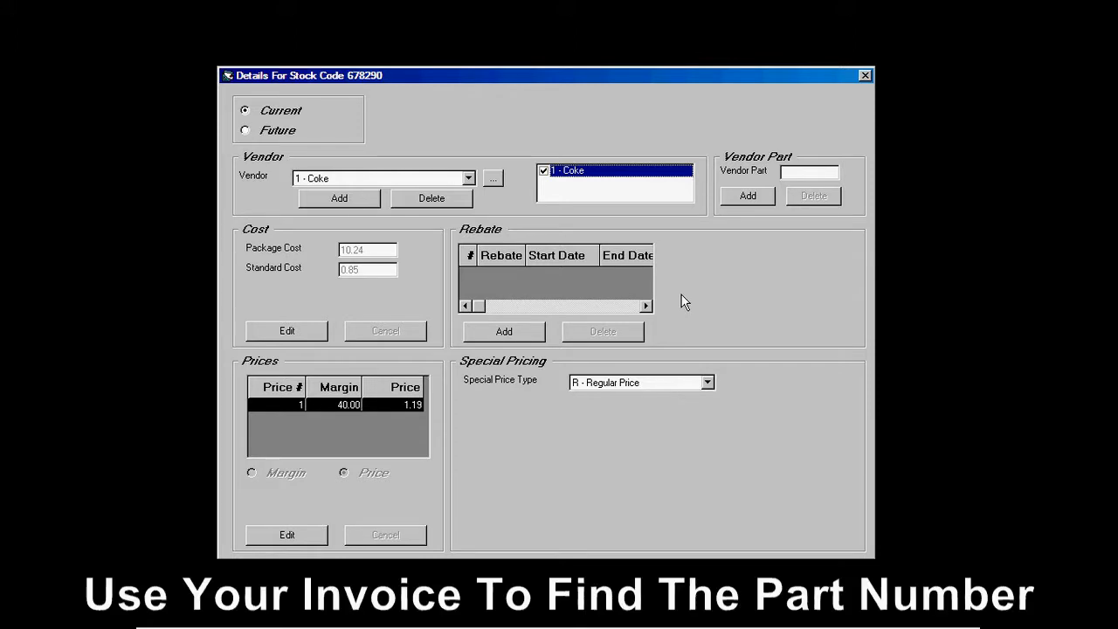
Step: Add vendor part 25963 for Coke and close the pricing window
left_click(745, 198)
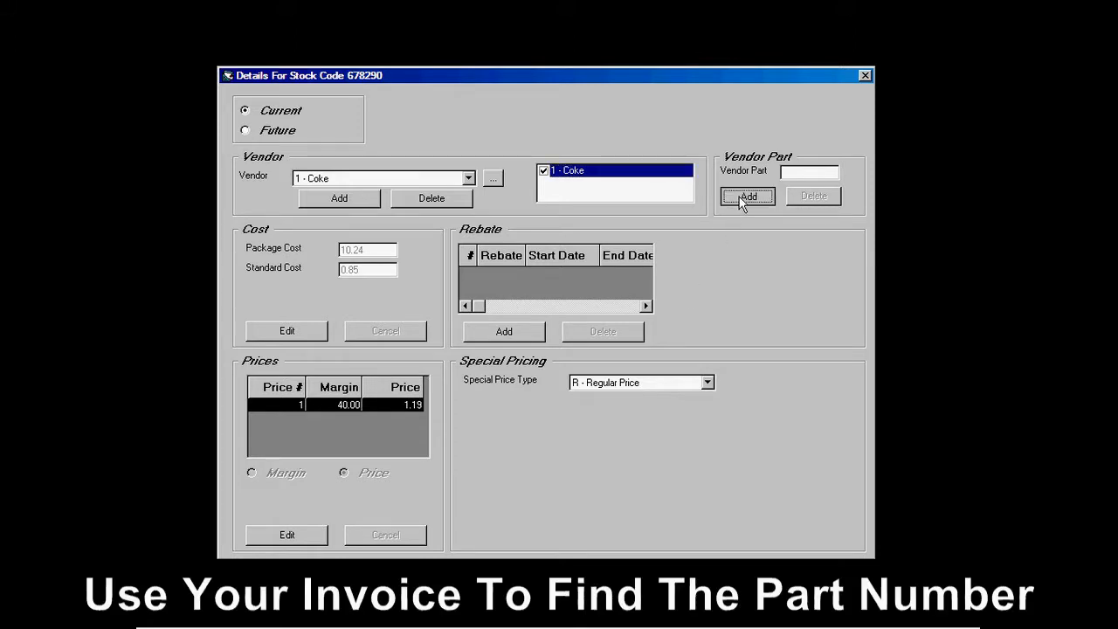
left_click(785, 173)
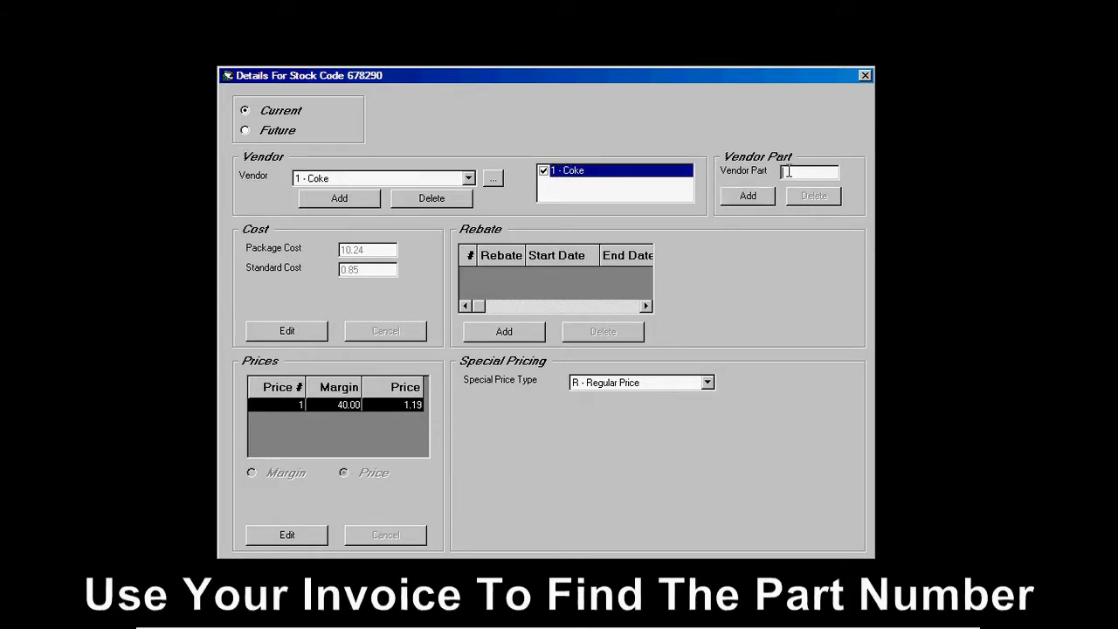
left_click(744, 195)
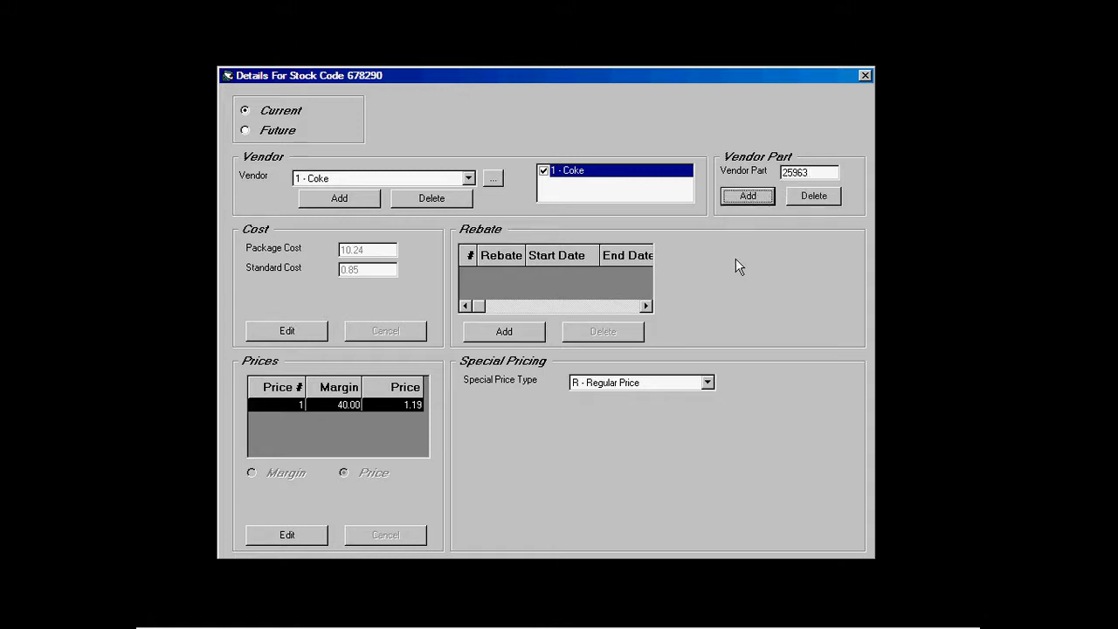
left_click(863, 76)
left_click(528, 516)
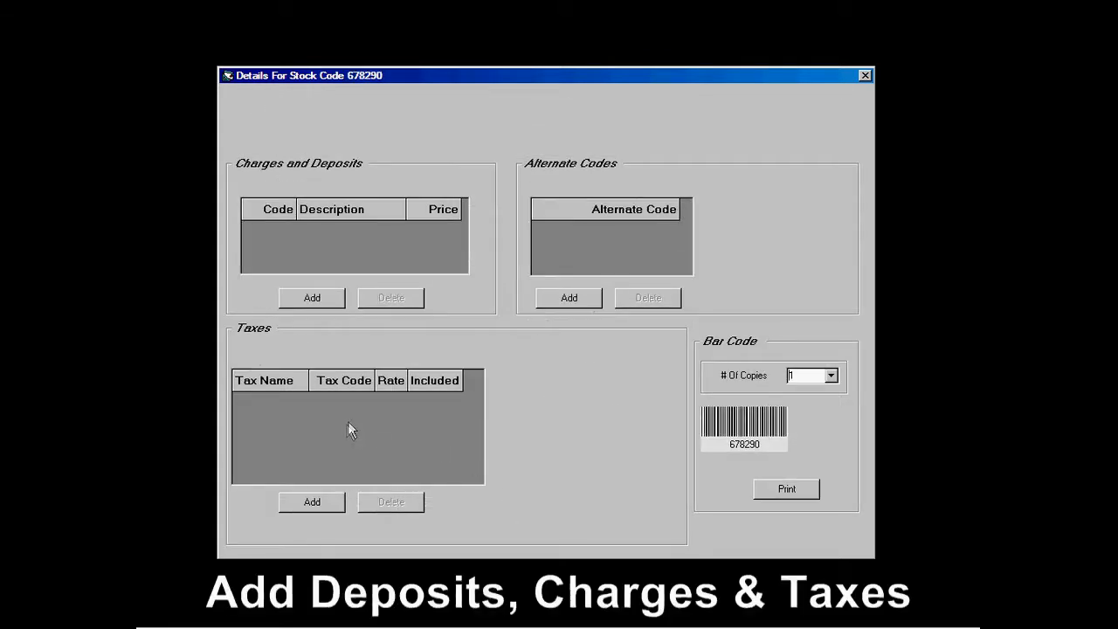
Step: Add the 1 - Bottle Deposit 0.05 charge and HST - A tax to Coke 355ml
left_click(310, 298)
left_click(448, 185)
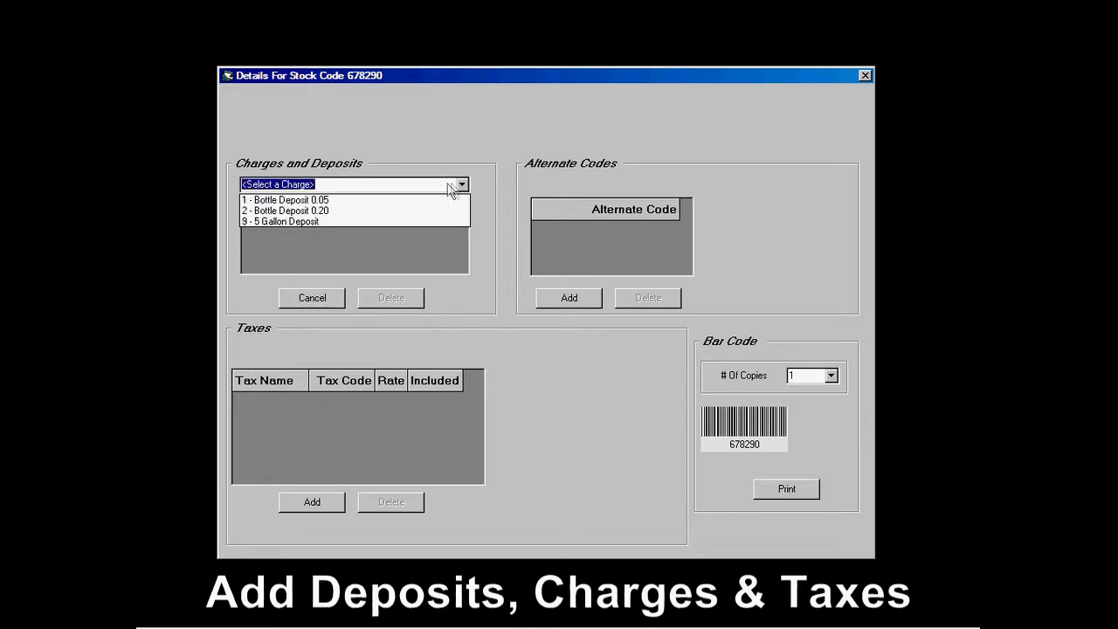
left_click(421, 207)
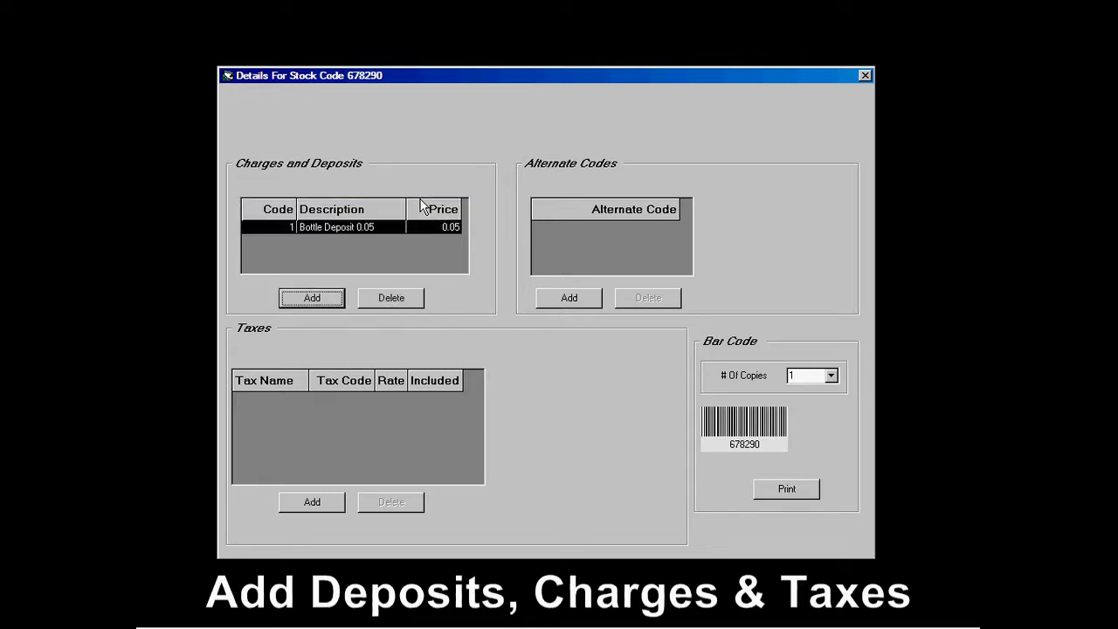
left_click(313, 503)
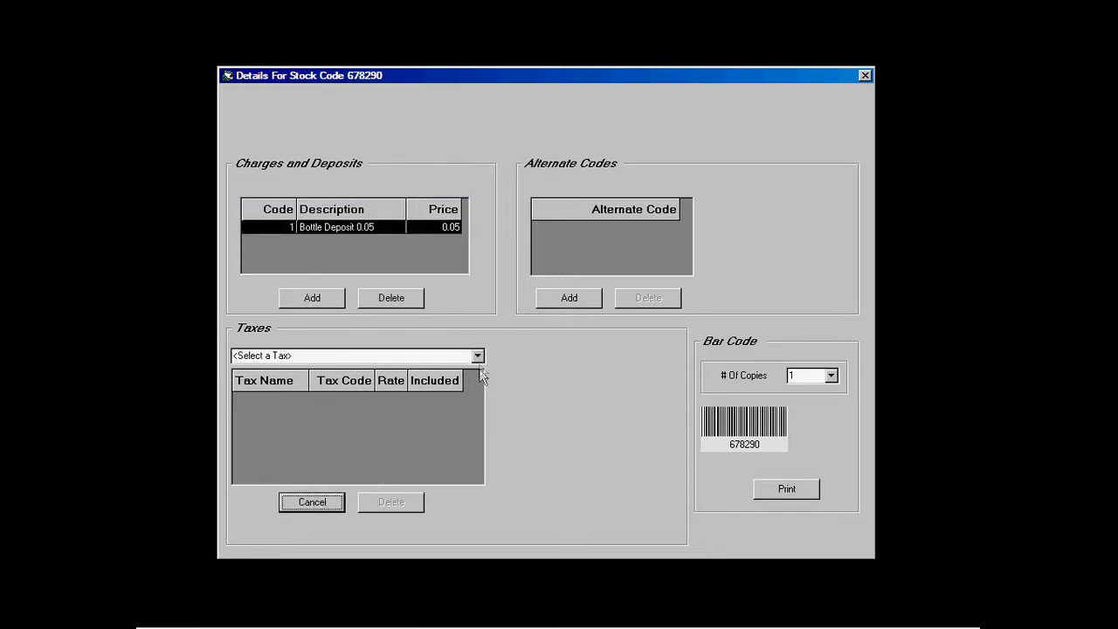
left_click(477, 355)
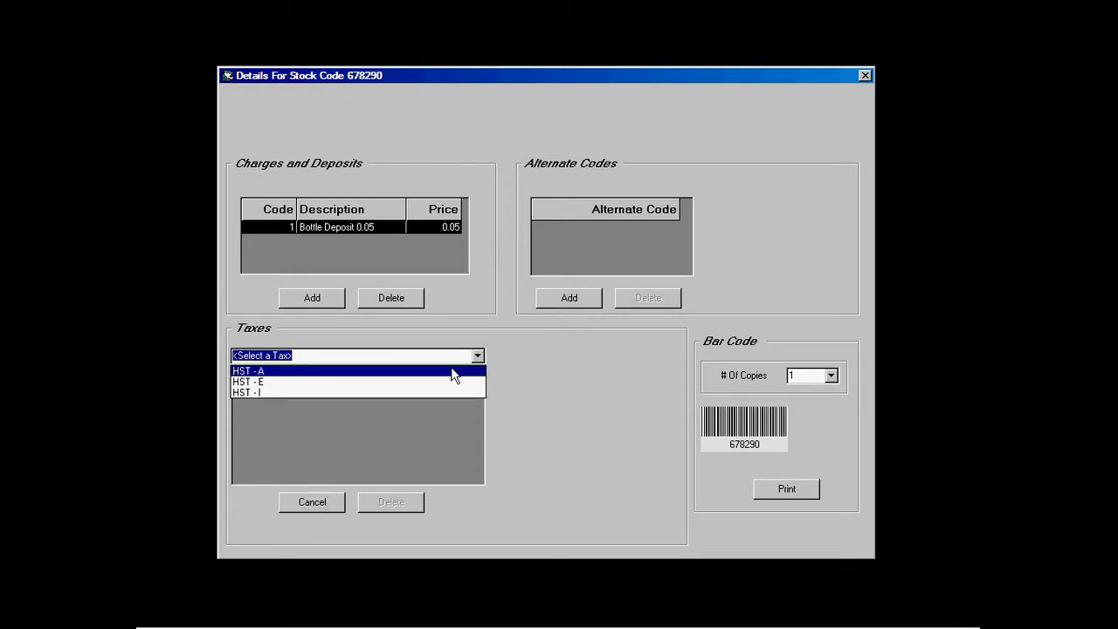
left_click(452, 372)
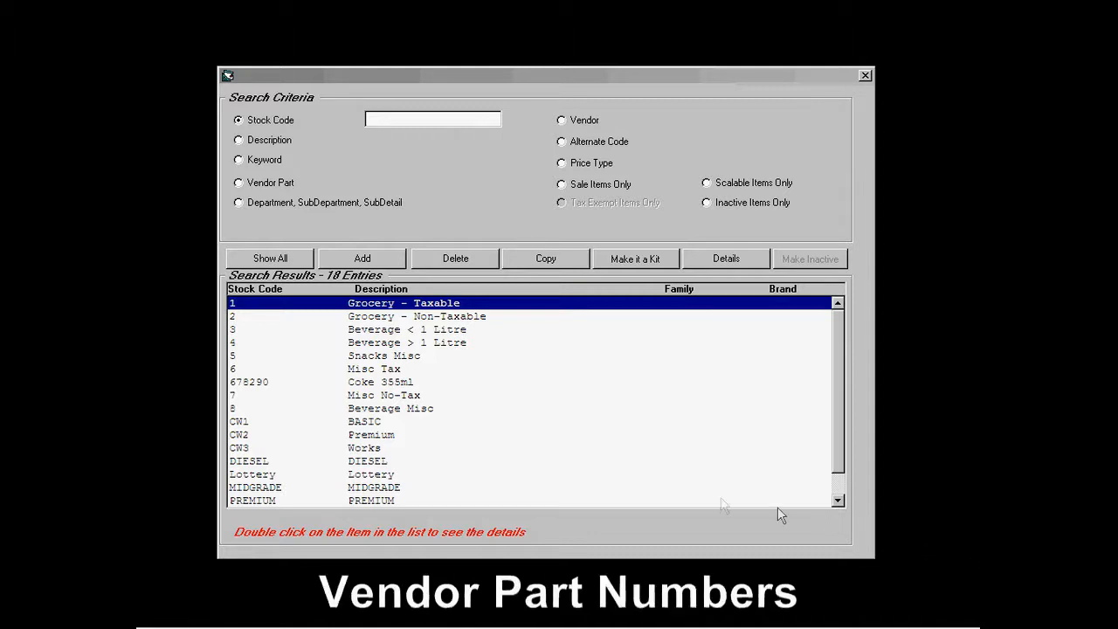
left_click(261, 384)
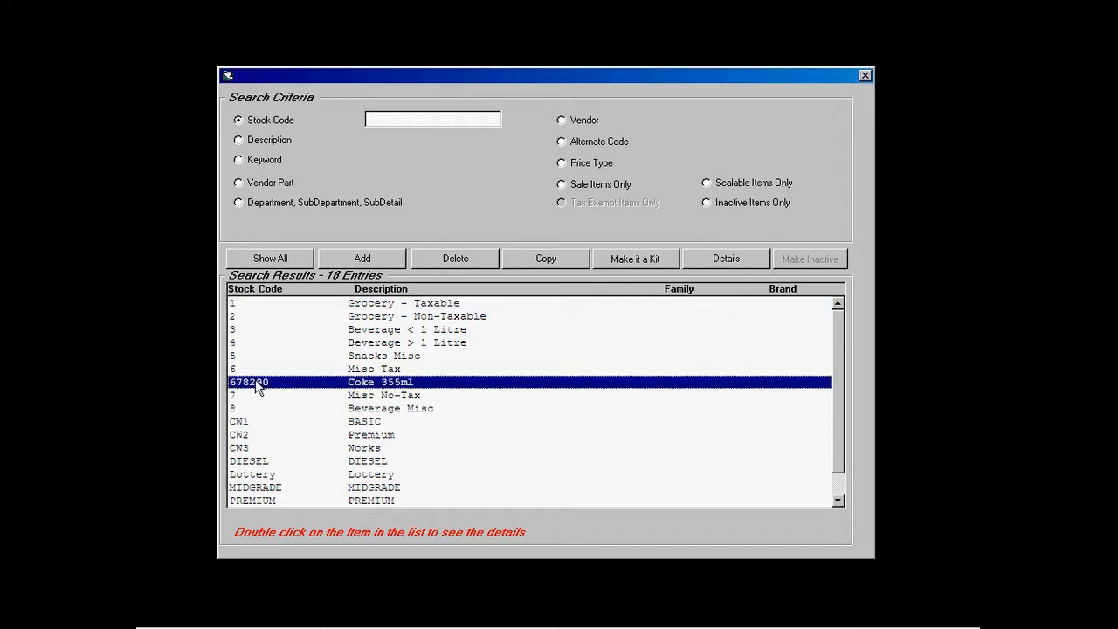
left_click(528, 260)
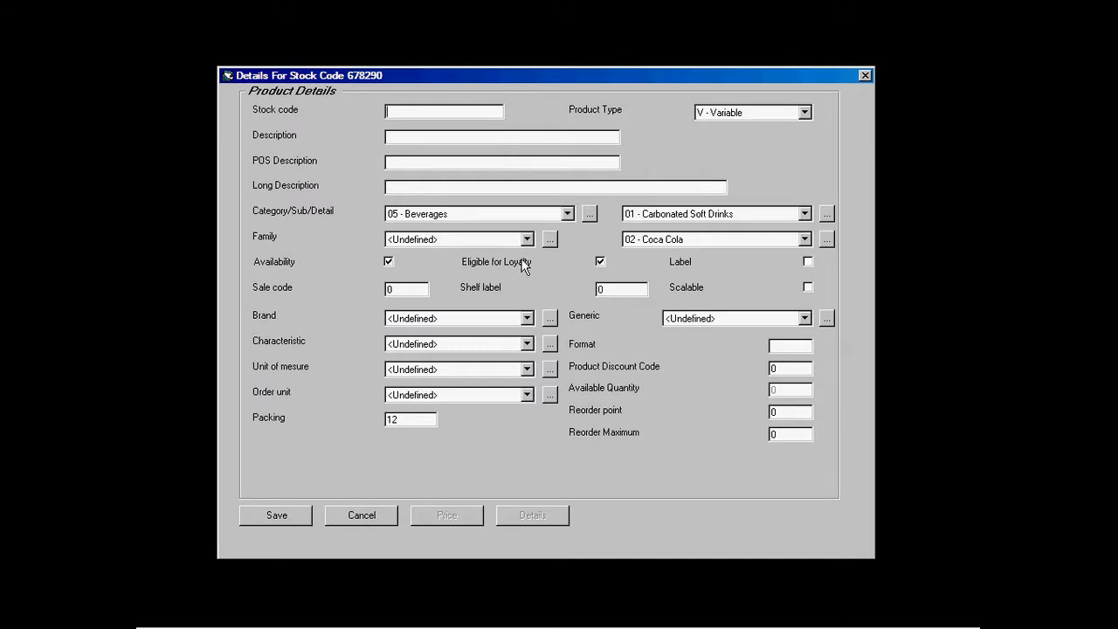
type("068274000218")
left_click(440, 133)
type("Sprite 355ml")
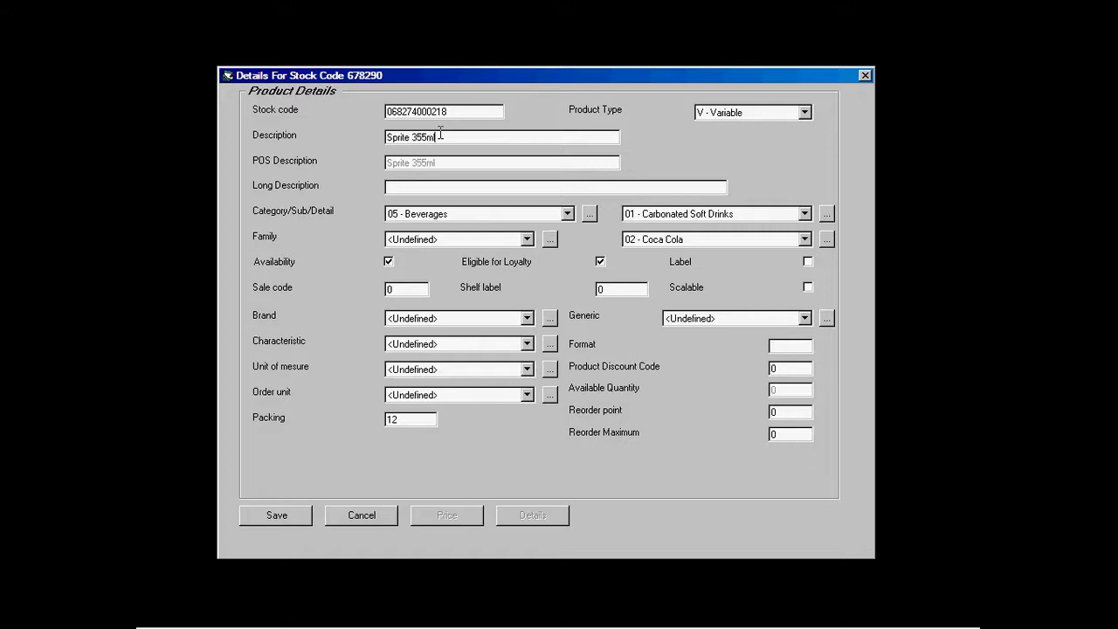
left_click(286, 514)
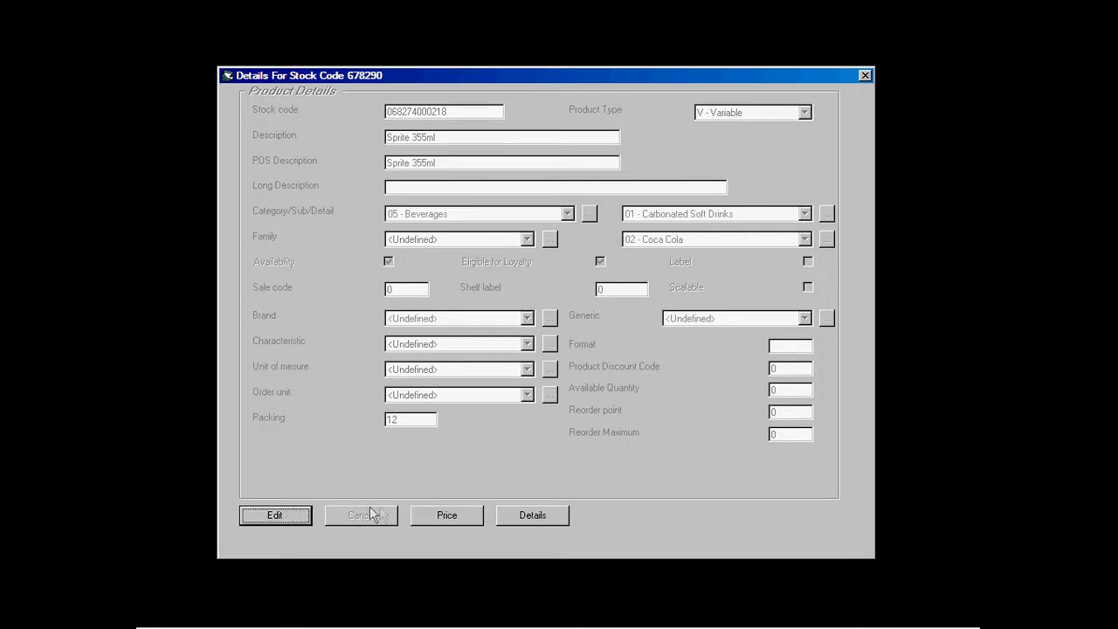
left_click(447, 516)
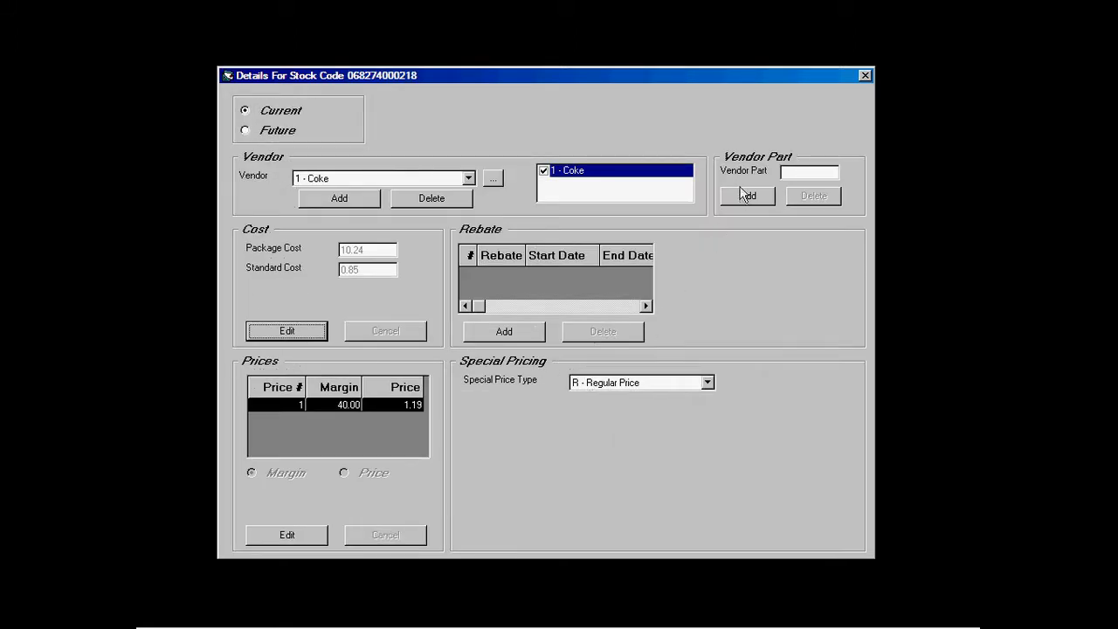
Step: Add vendor part 58745 for Sprite 355ml's Coke vendor
left_click(742, 193)
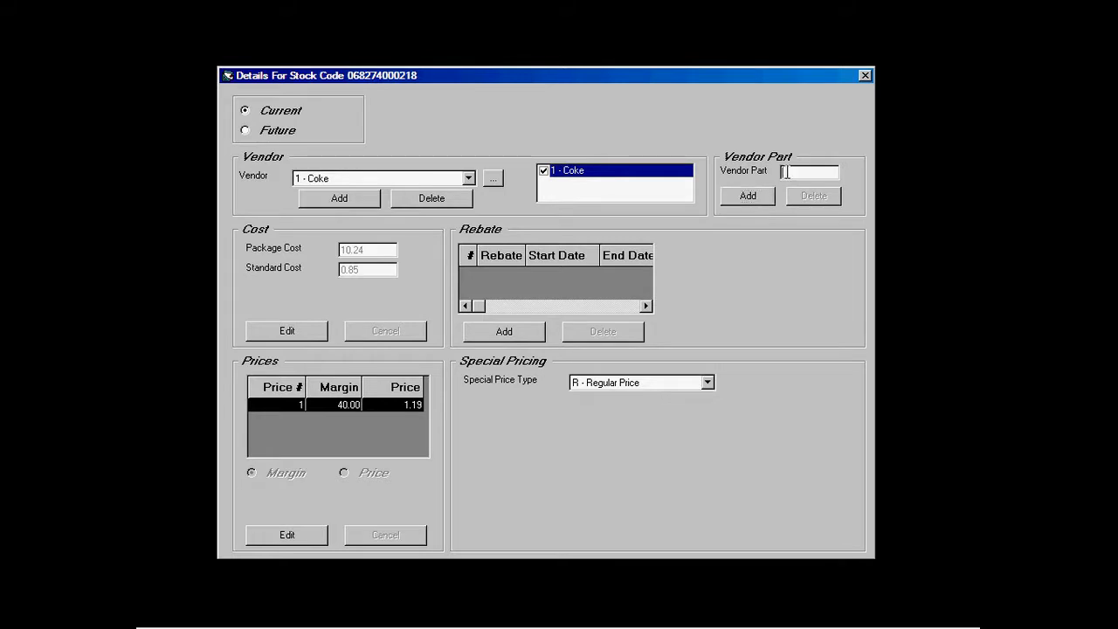
type("58745")
left_click(747, 195)
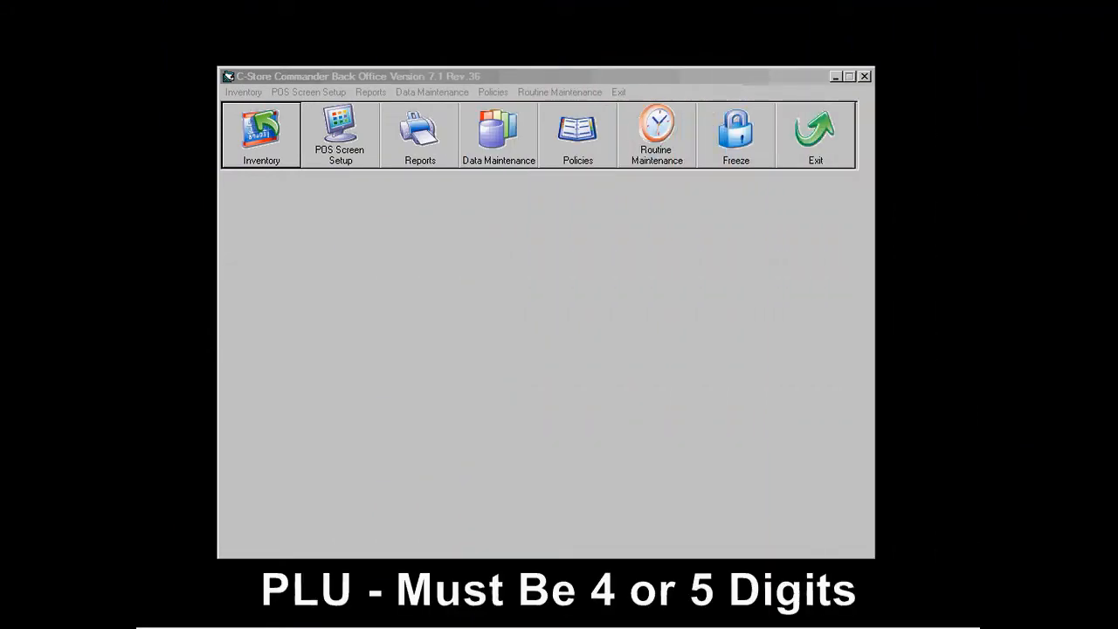
Step: Start a new stock item with code 1001 and description 'Small Coffee'
left_click(256, 133)
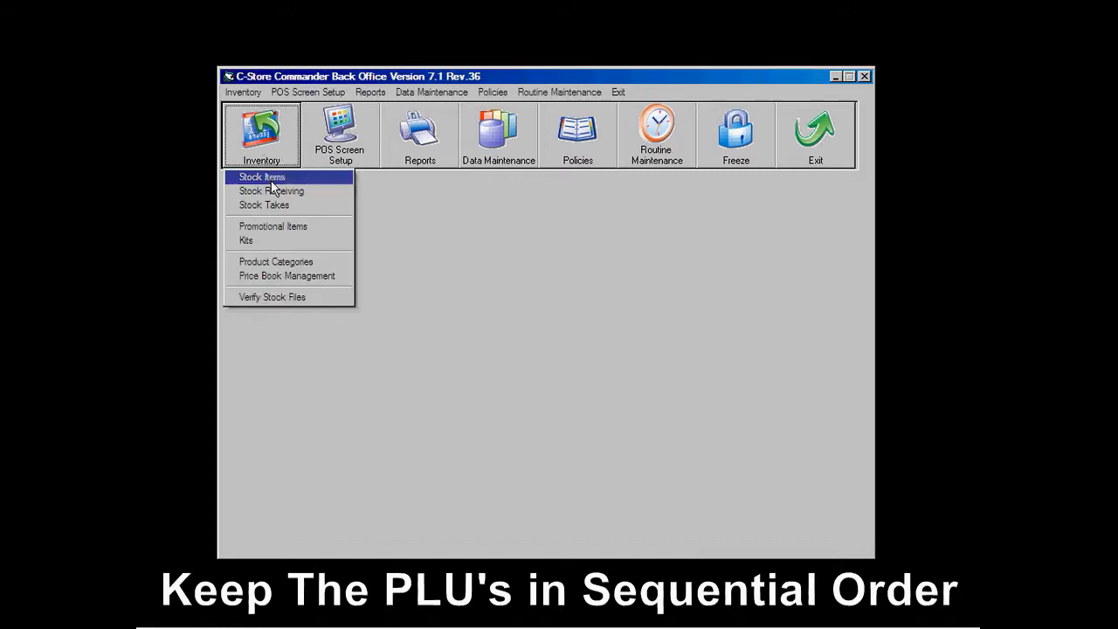
left_click(269, 177)
left_click(363, 258)
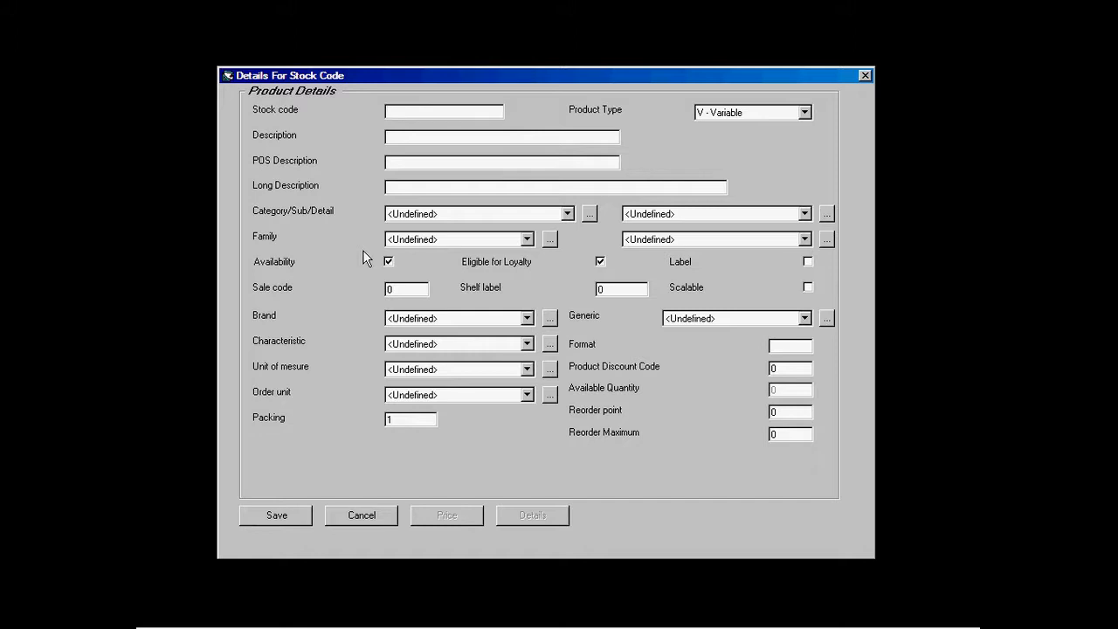
type("1001")
left_click(396, 137)
type("Small Coffee")
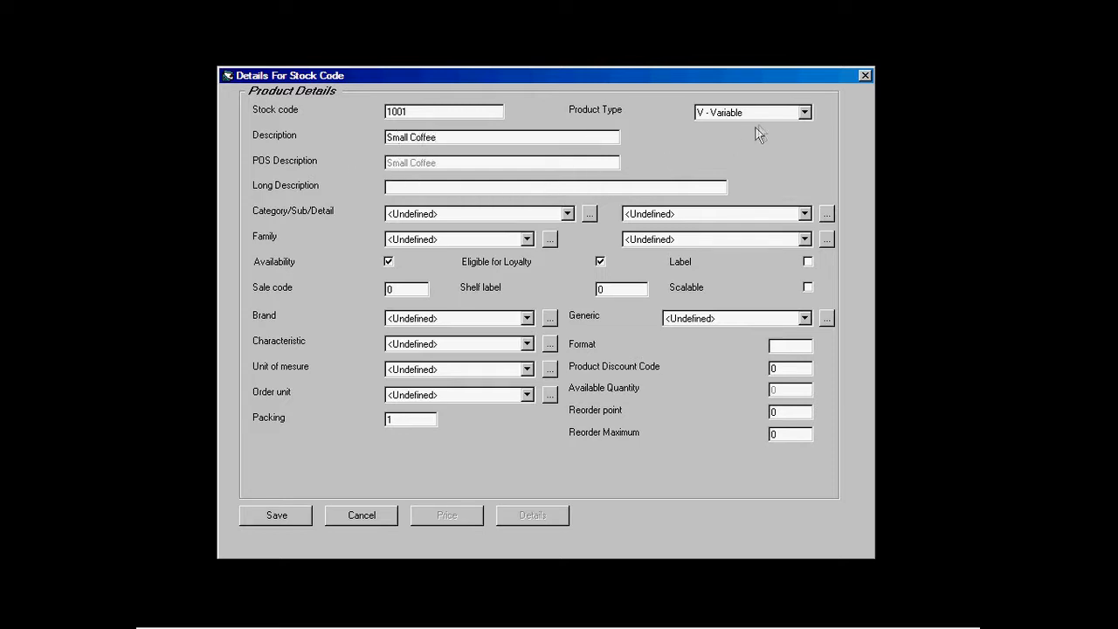
Step: Set product type F - Fixed and category 05 - Beverages / 07 - Coffee, then save
left_click(805, 113)
left_click(792, 133)
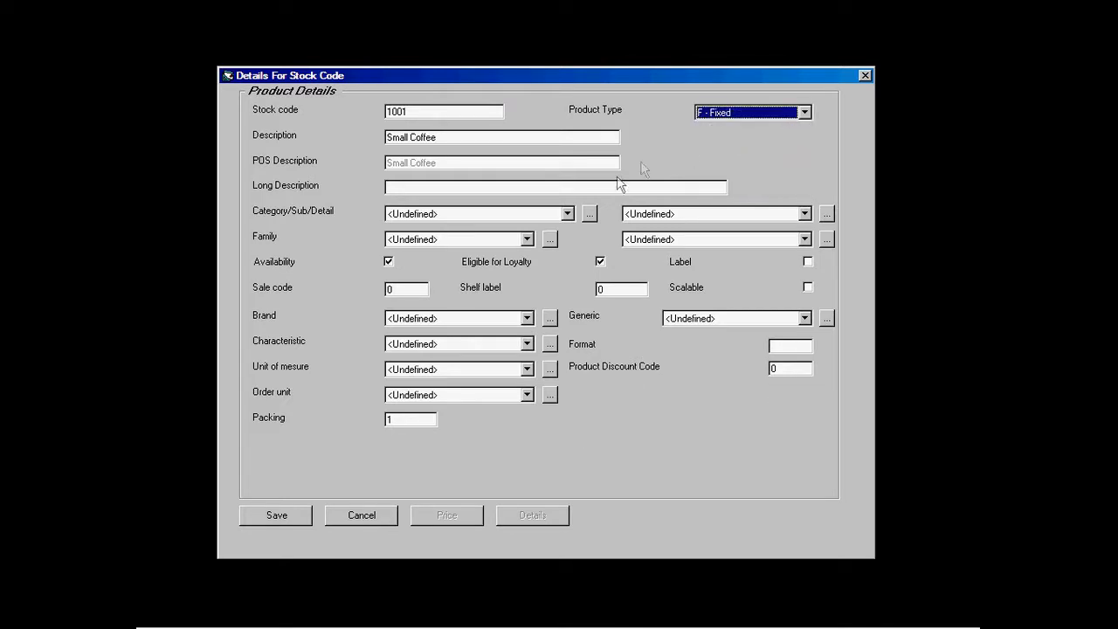
left_click(568, 213)
left_click(428, 282)
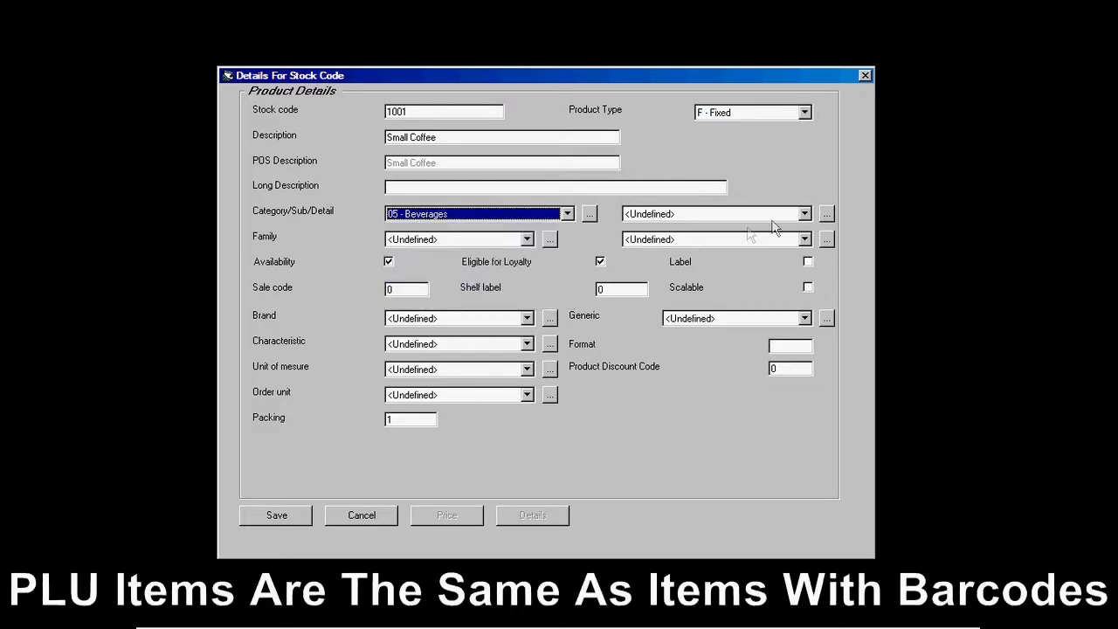
left_click(804, 213)
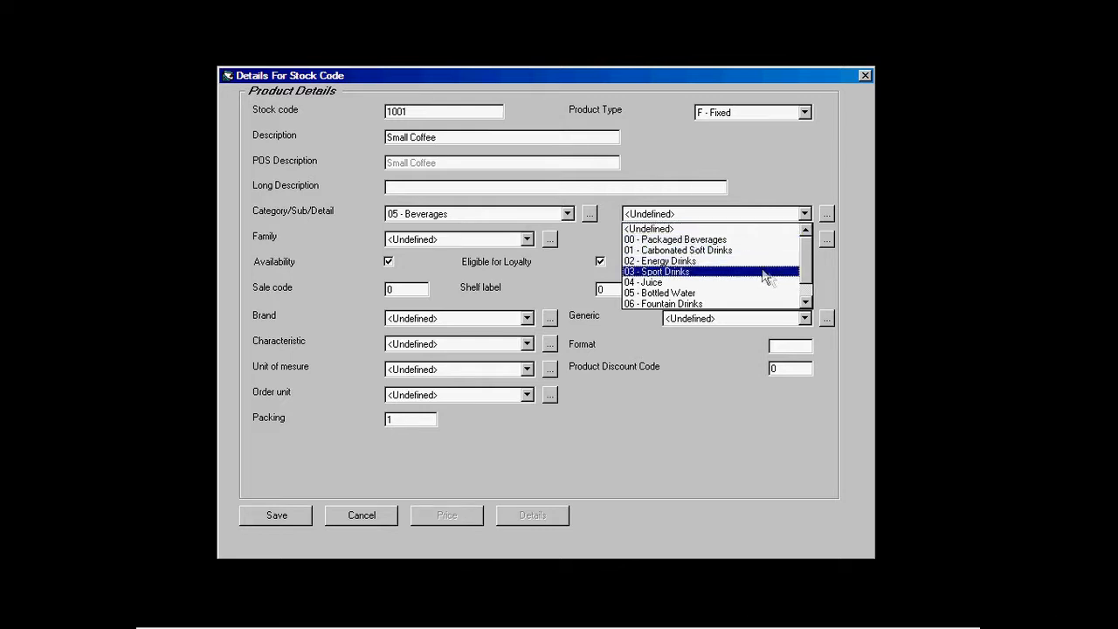
left_click(805, 302)
left_click(805, 303)
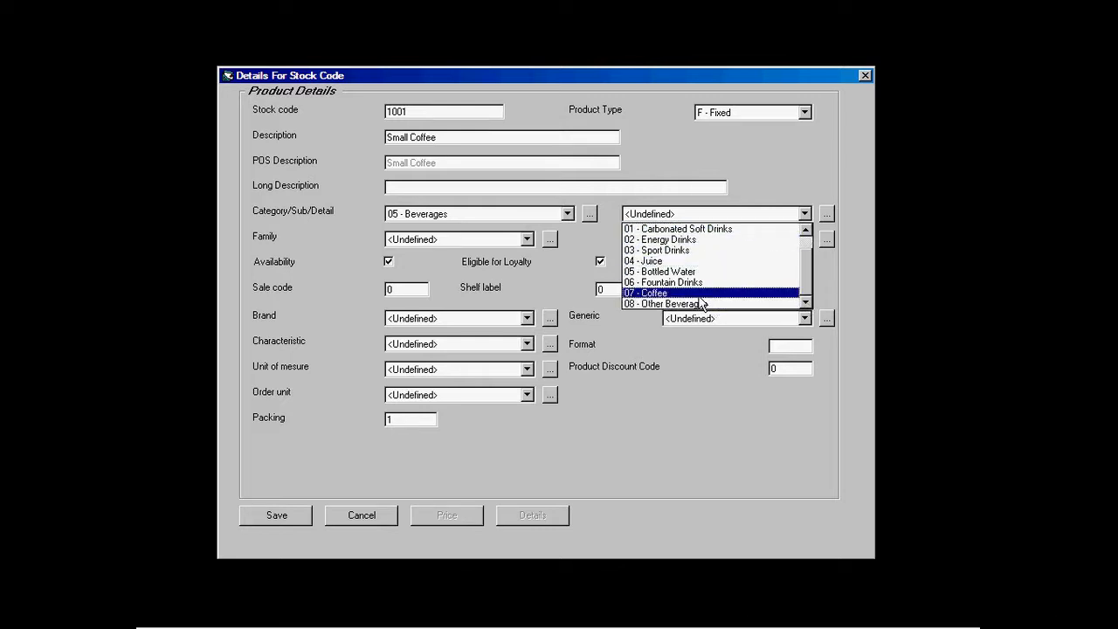
left_click(704, 294)
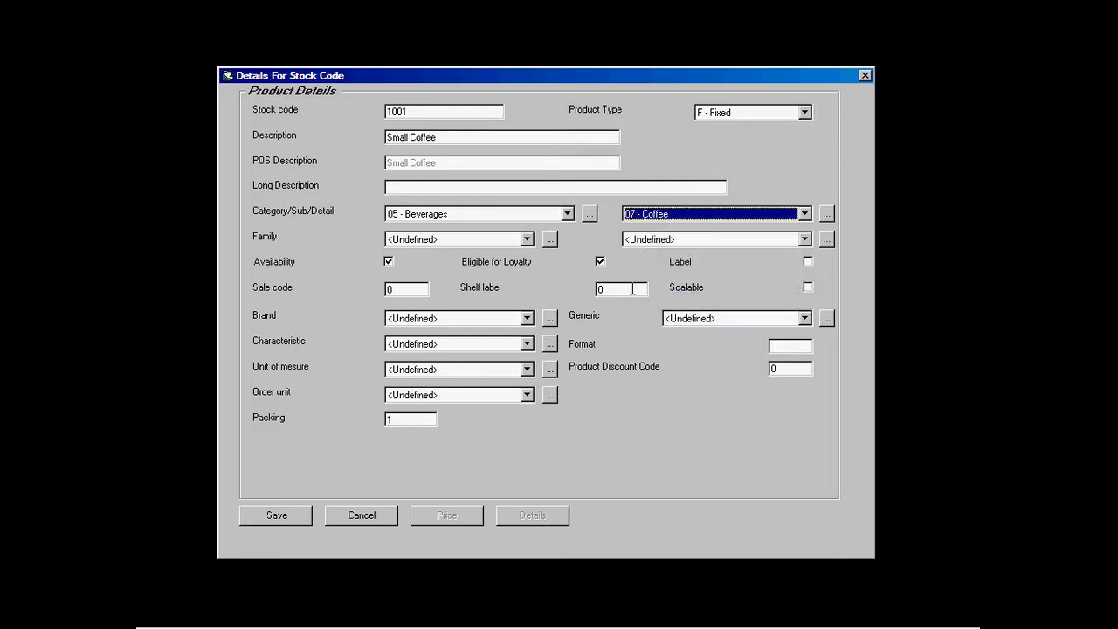
left_click(291, 520)
left_click(444, 517)
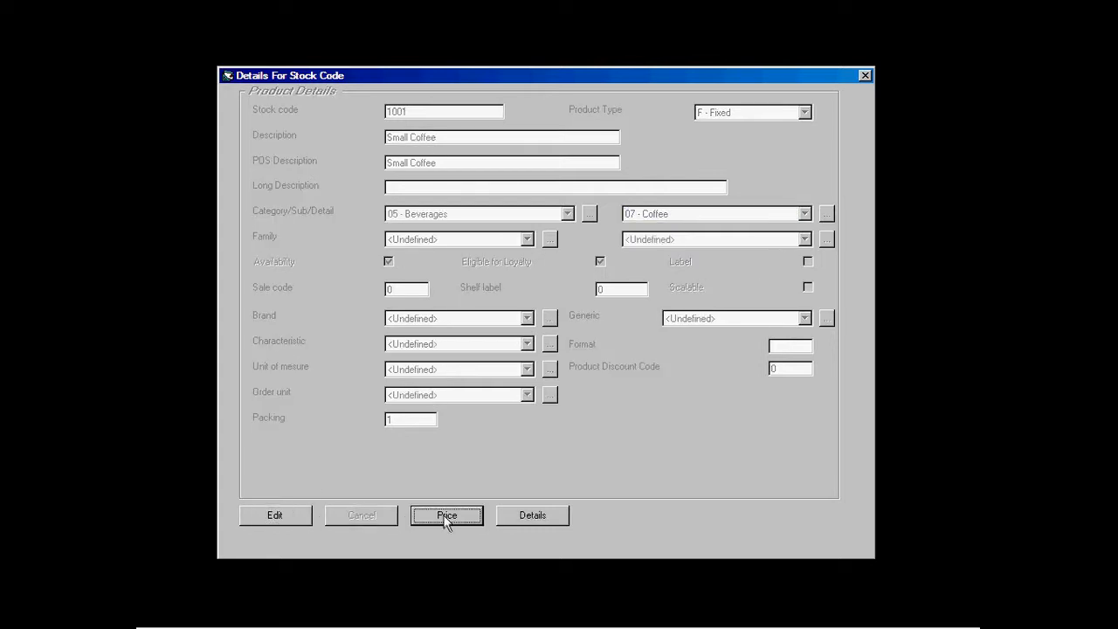
left_click(320, 335)
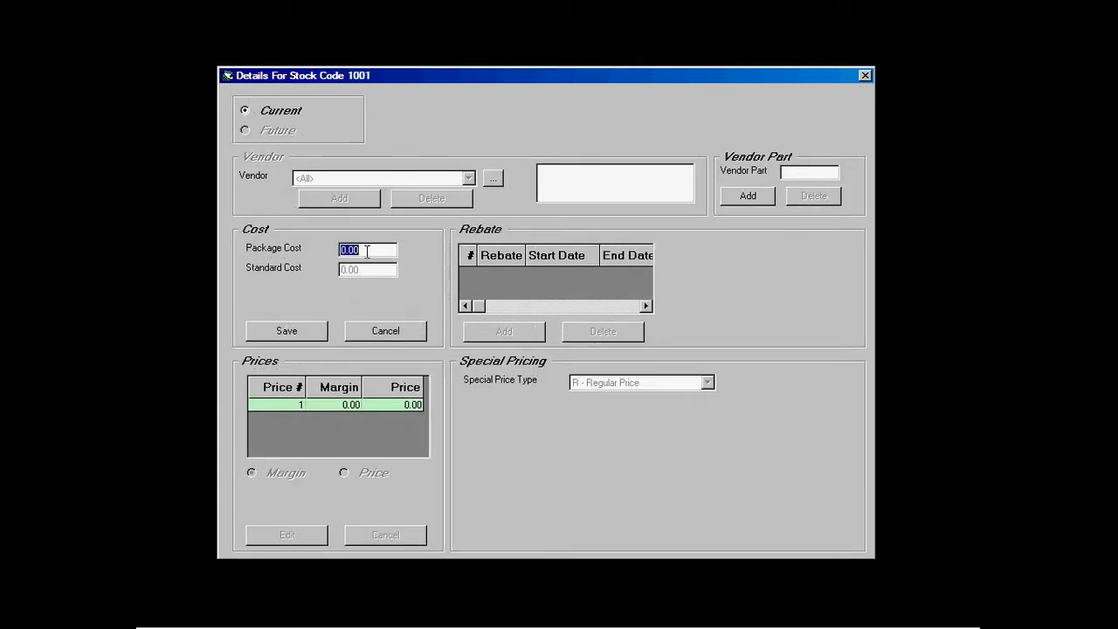
Step: Set Small Coffee's package cost to 0.69 and price to 0.99, recalculating the margin to 43.48
type("0.69")
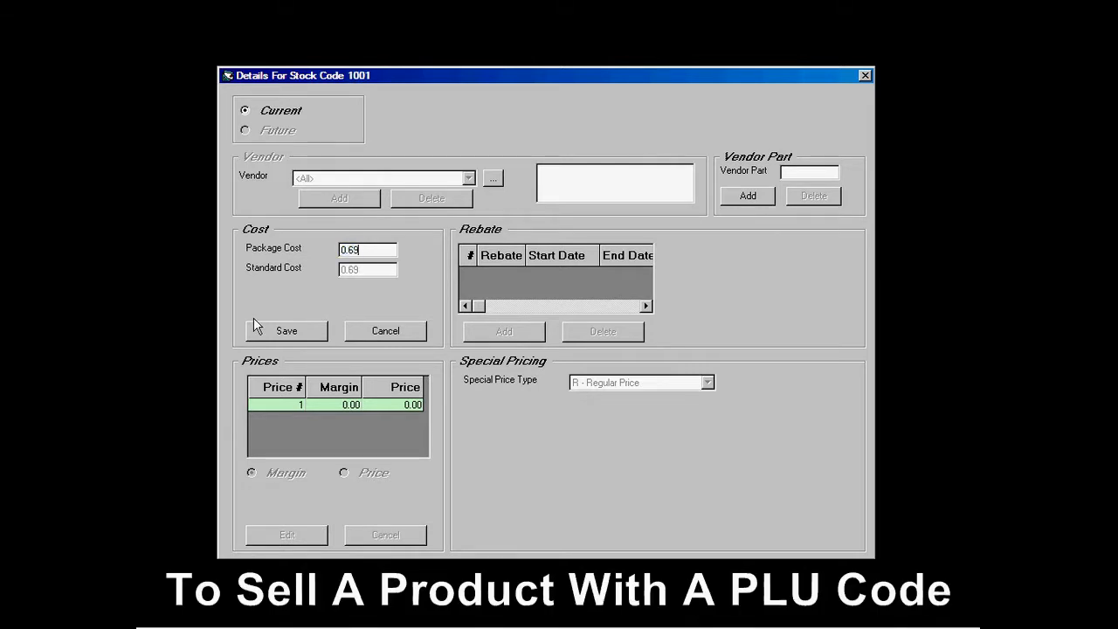
left_click(275, 332)
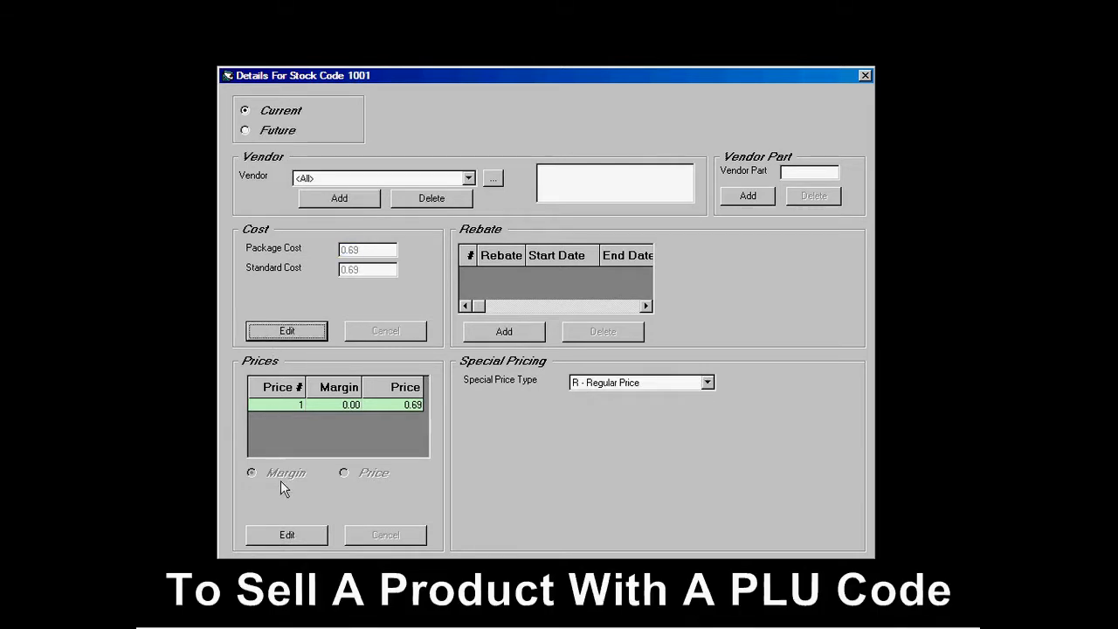
left_click(285, 534)
left_click(342, 471)
left_click(393, 405)
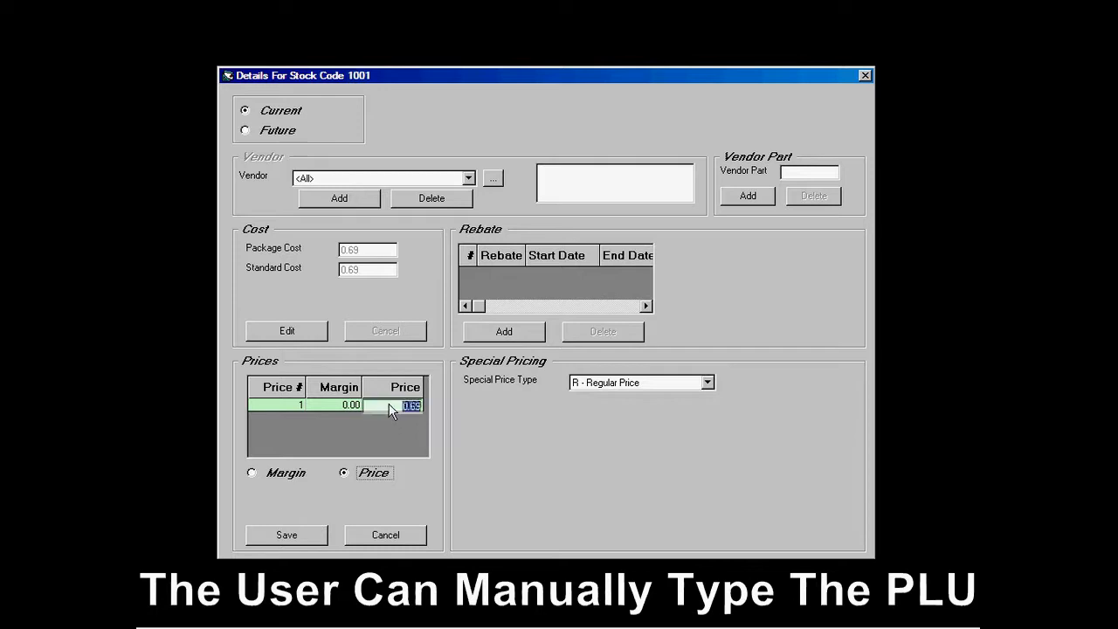
type("0.99")
key("Return")
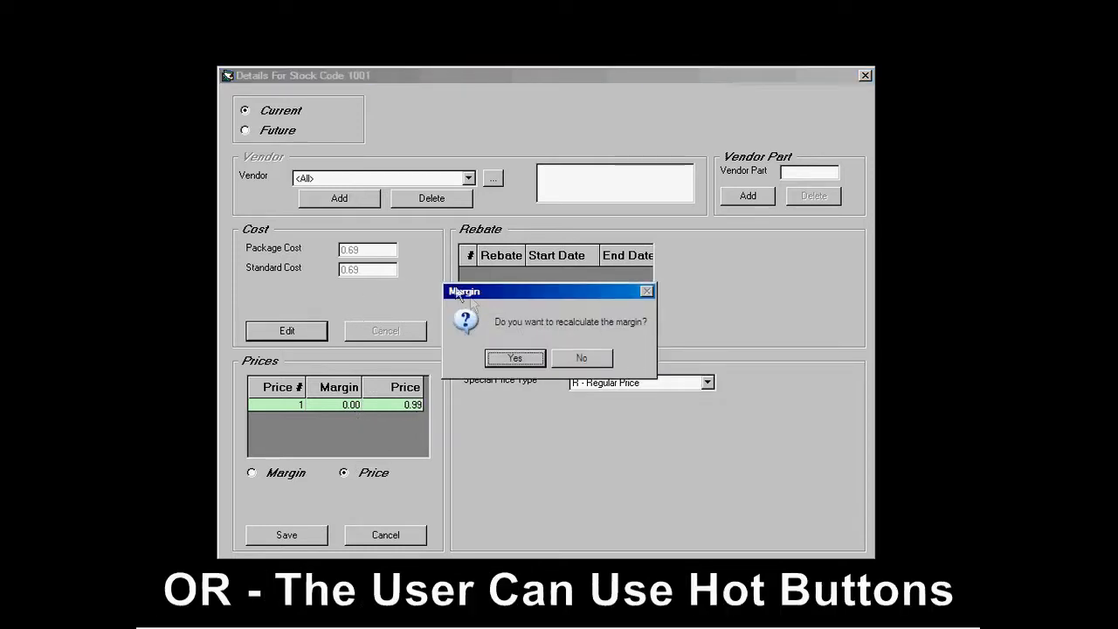
left_click(516, 357)
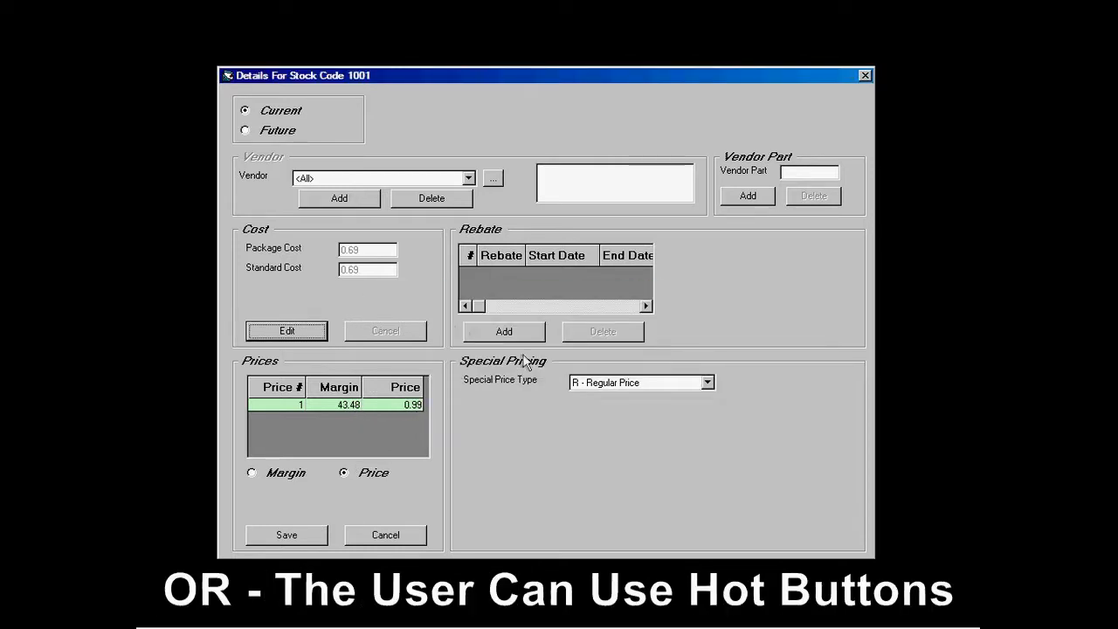
left_click(288, 535)
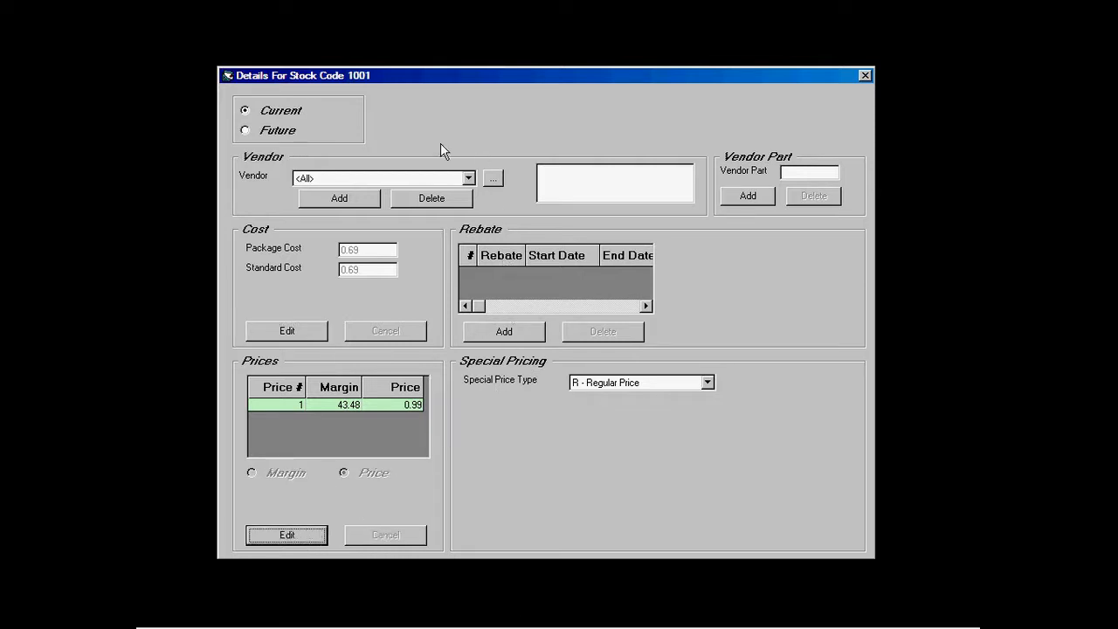
left_click(865, 75)
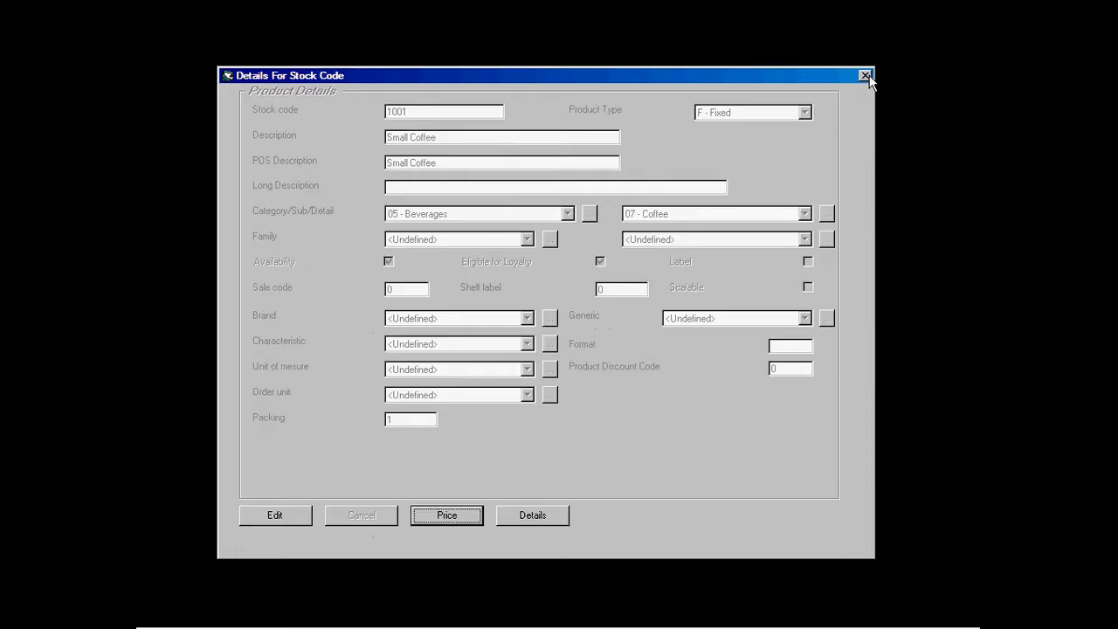
Step: Add the HST - A tax at 13% to Small Coffee and close its windows
left_click(538, 515)
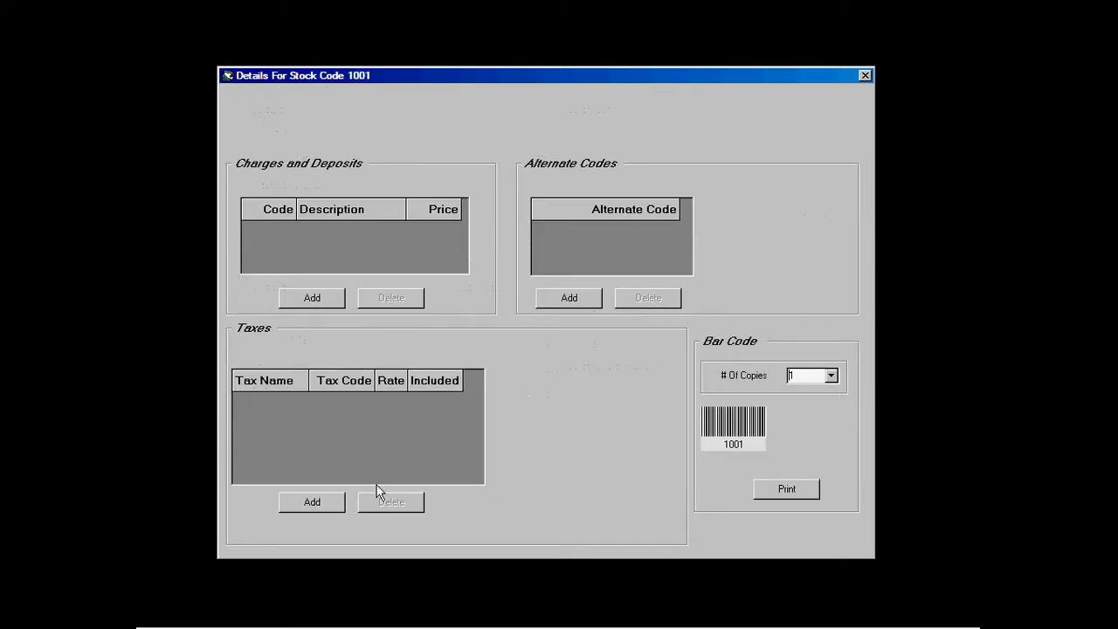
left_click(326, 505)
left_click(479, 357)
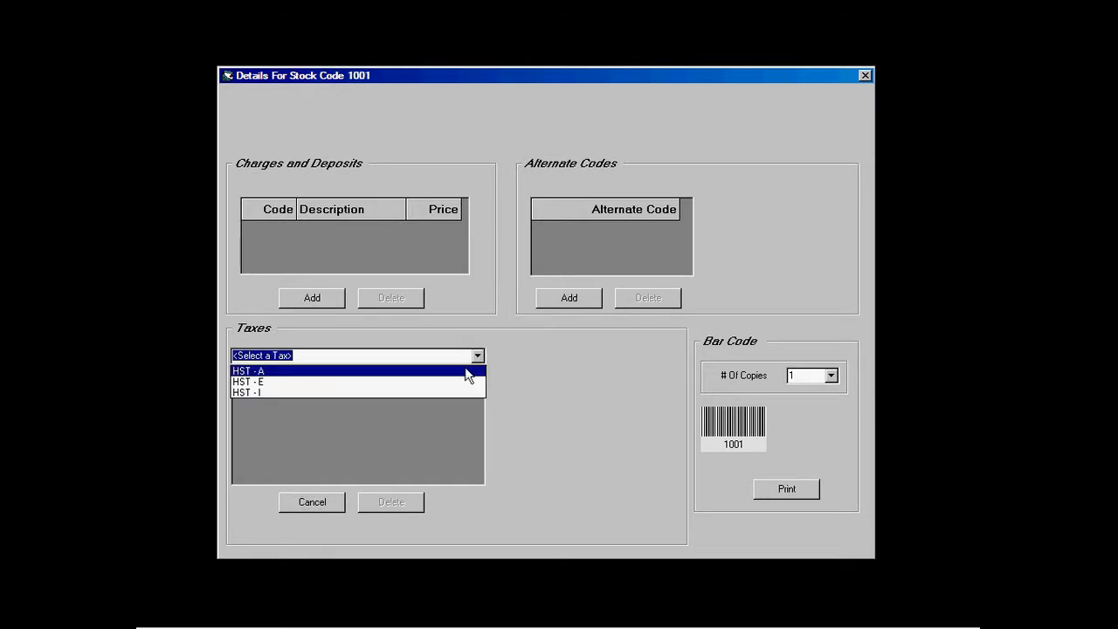
left_click(464, 368)
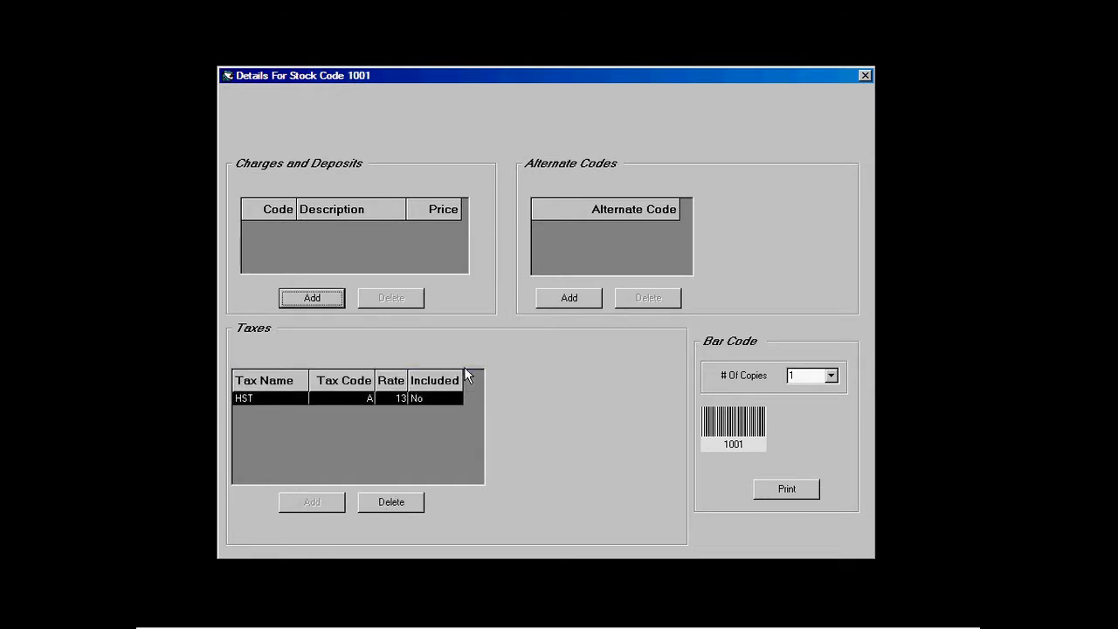
left_click(864, 75)
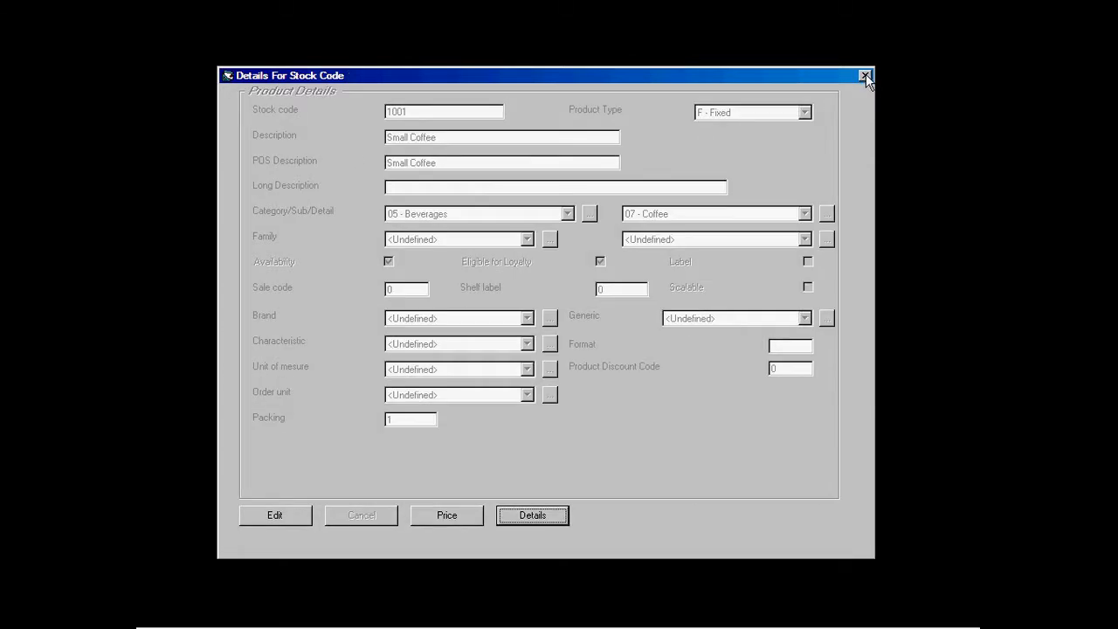
left_click(865, 76)
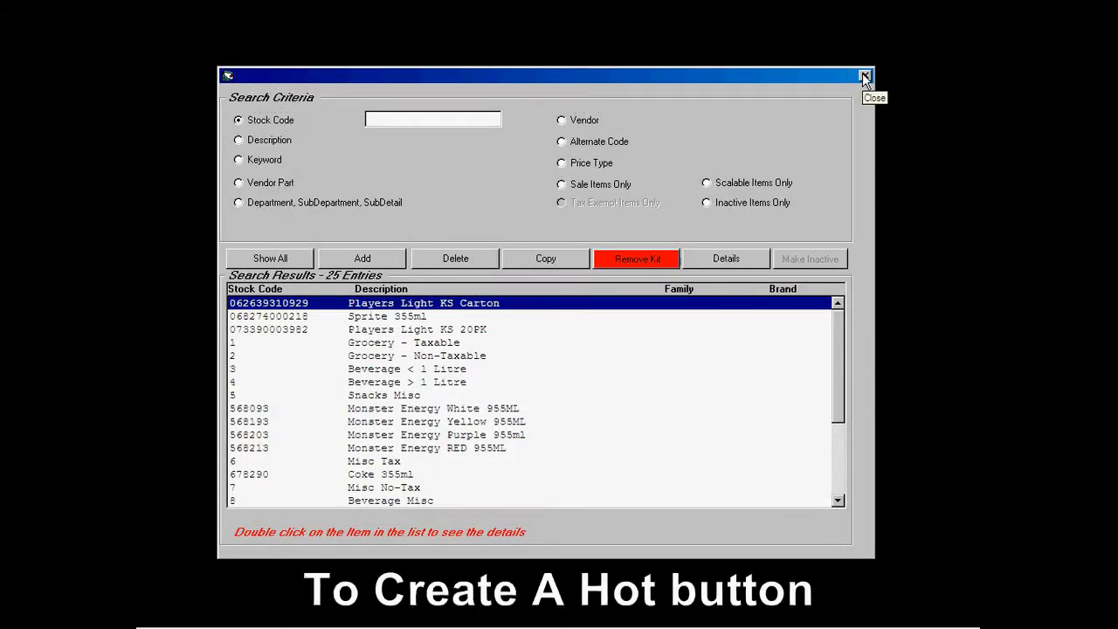
left_click(865, 76)
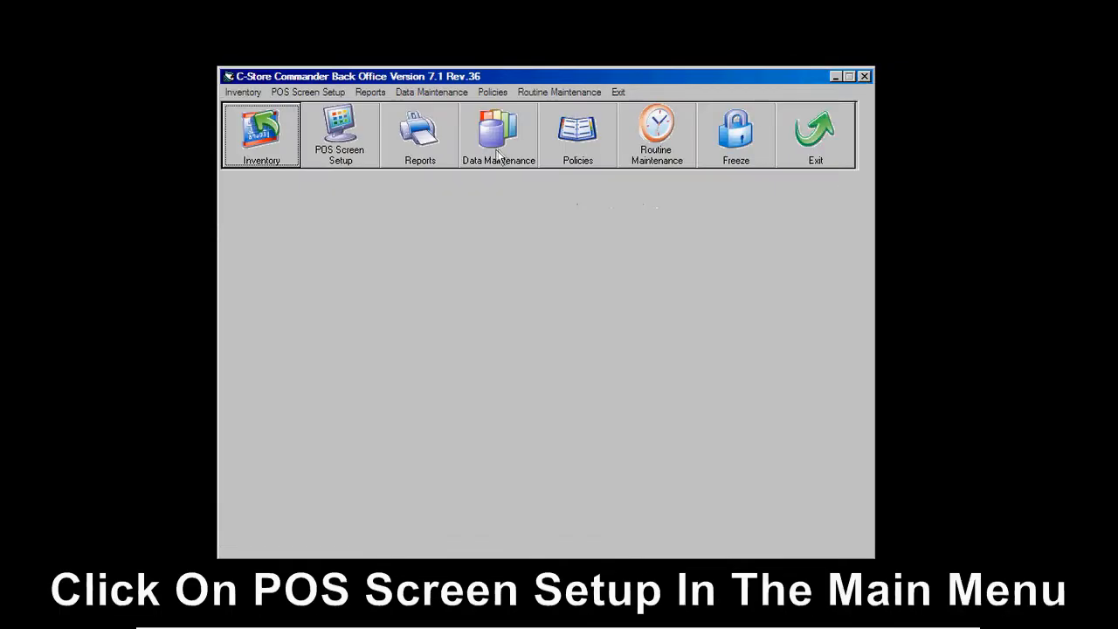
Step: Assign 1001 Small Coffee to hot button 7 on page 1 with text 'Small' / 'Coffee'
left_click(345, 157)
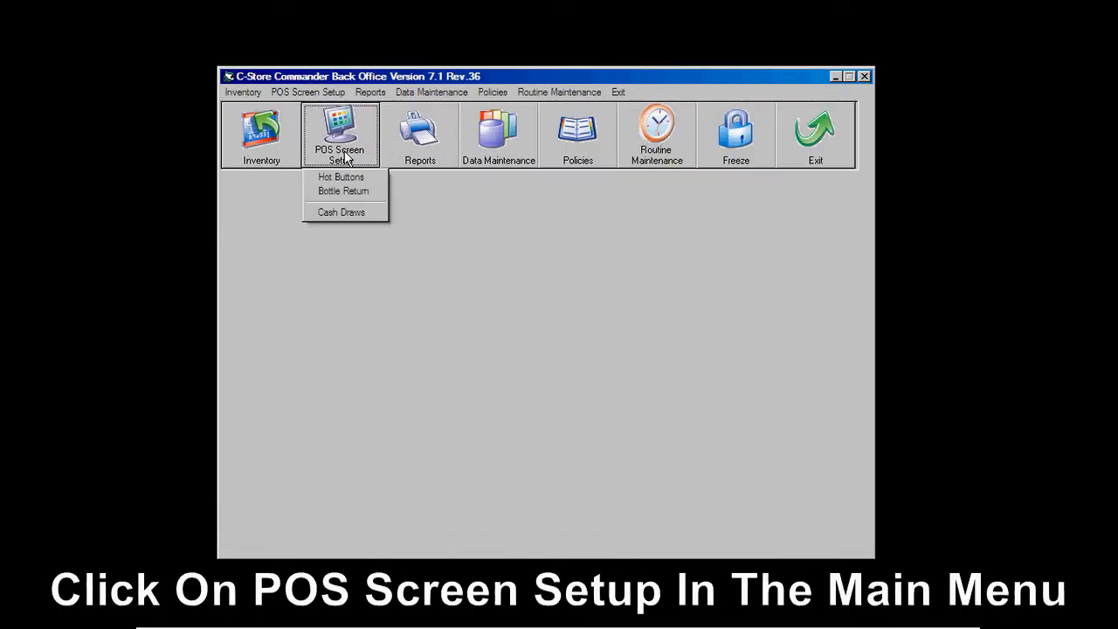
left_click(348, 179)
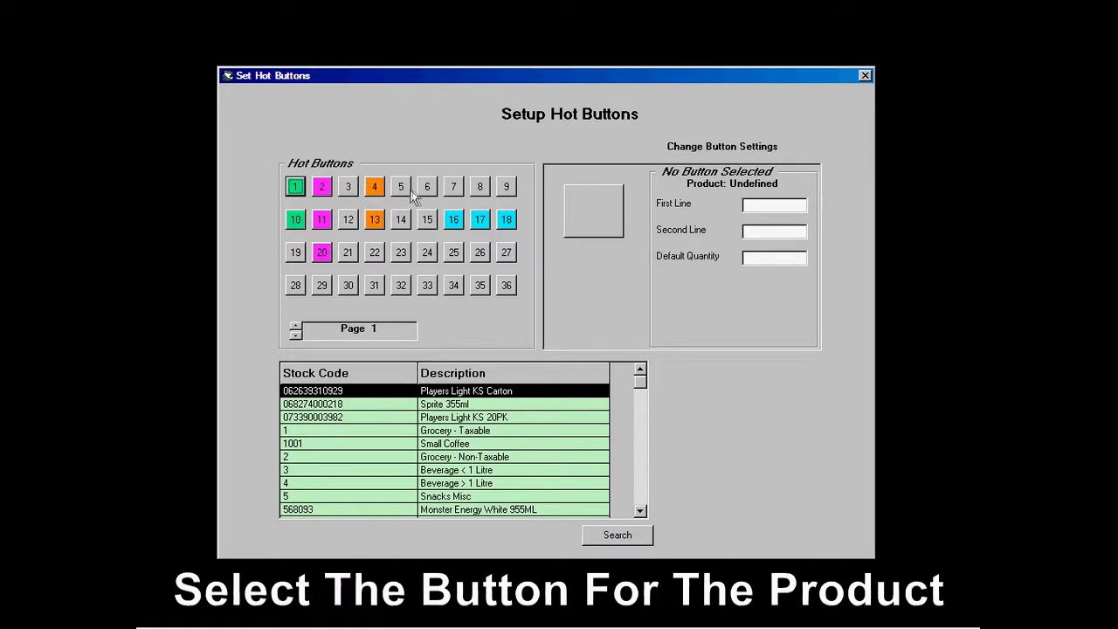
left_click(454, 187)
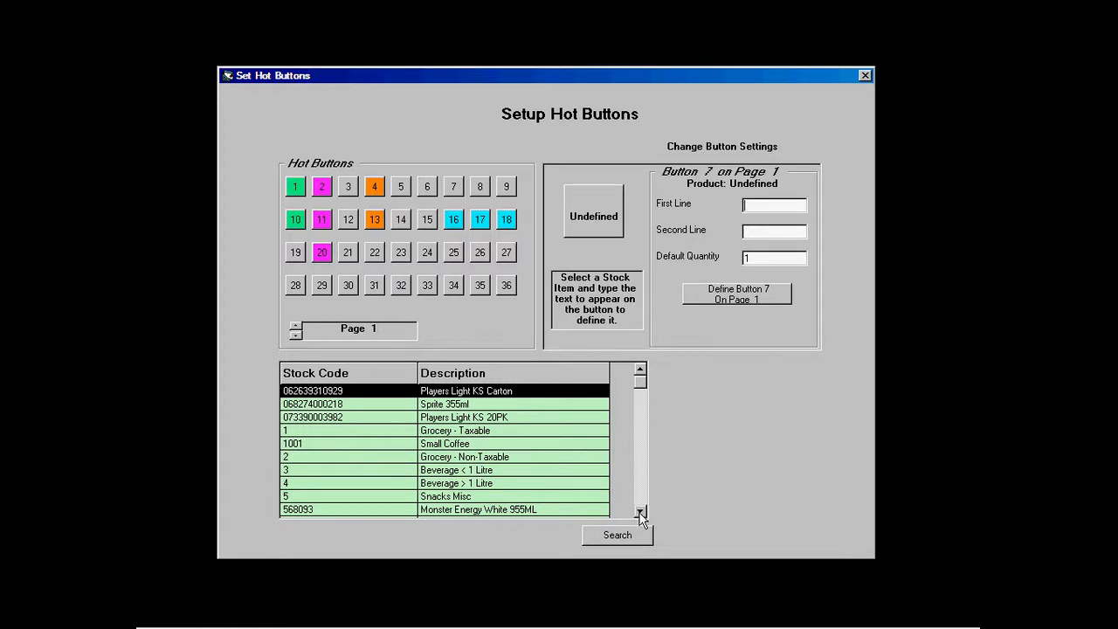
left_click(363, 445)
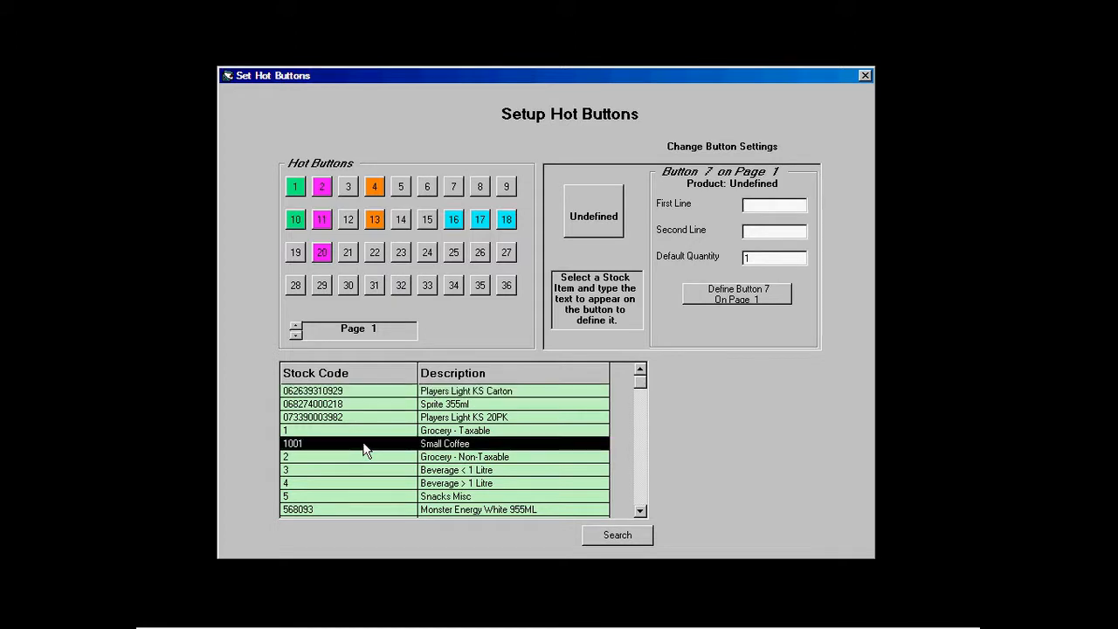
left_click(774, 206)
type("S")
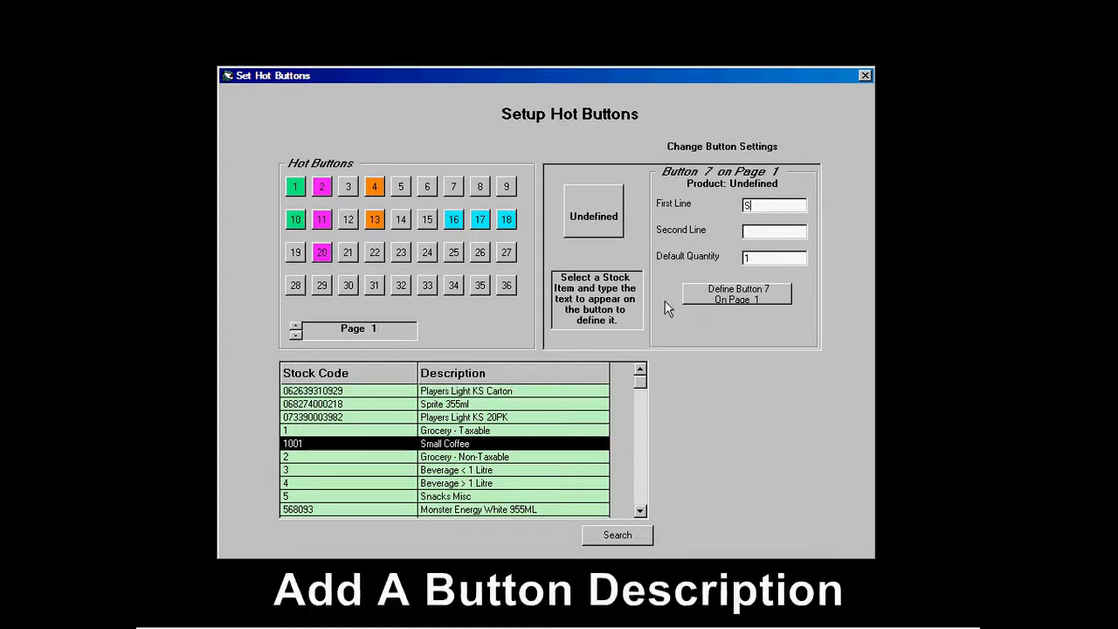
type("mall")
key("Tab")
type("Coffee")
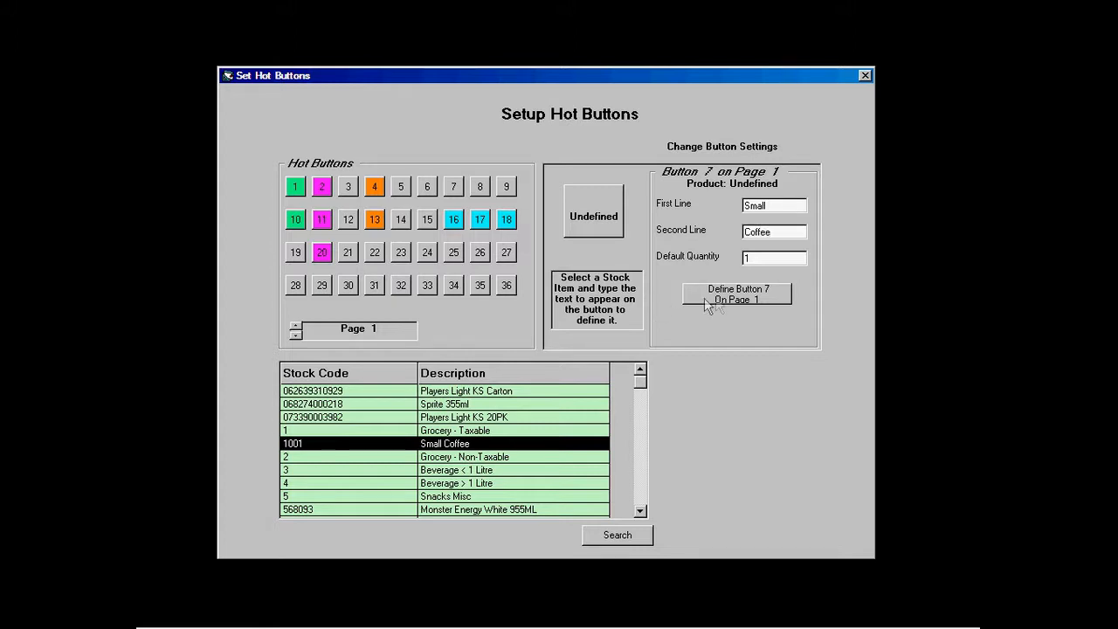
left_click(745, 291)
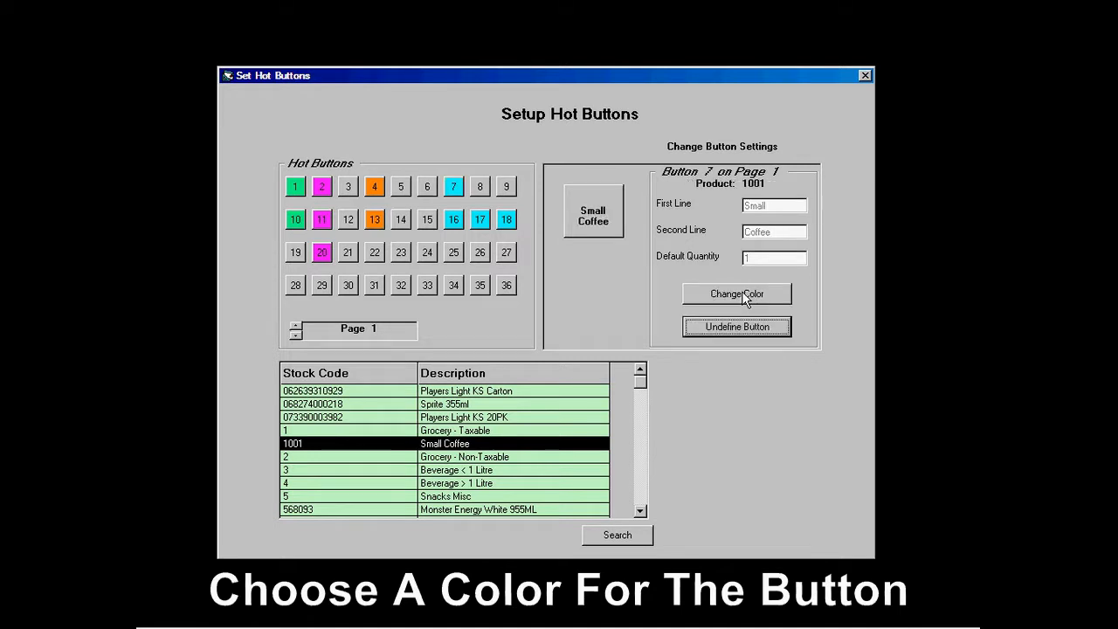
Step: Colour hot button 7 orange and close the hot button setup
left_click(740, 292)
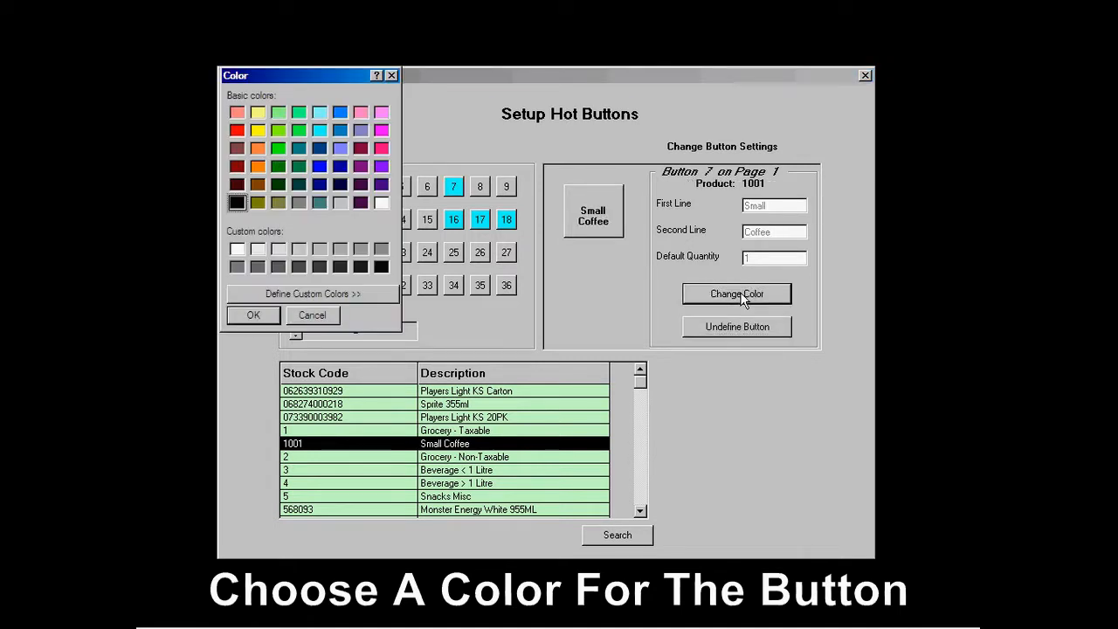
left_click(258, 166)
left_click(262, 317)
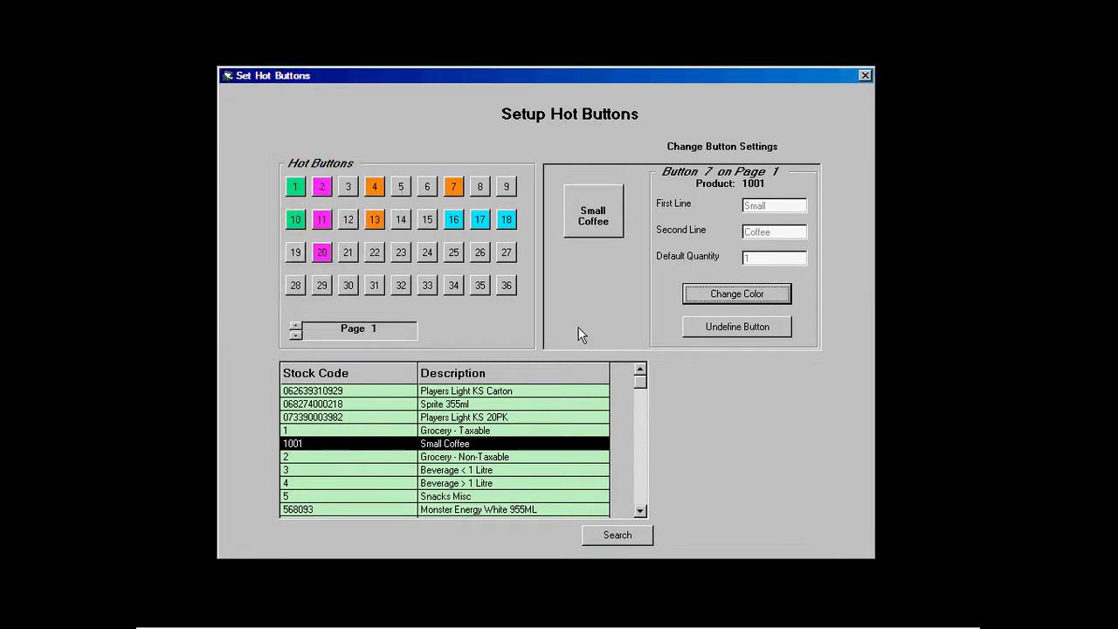
left_click(862, 75)
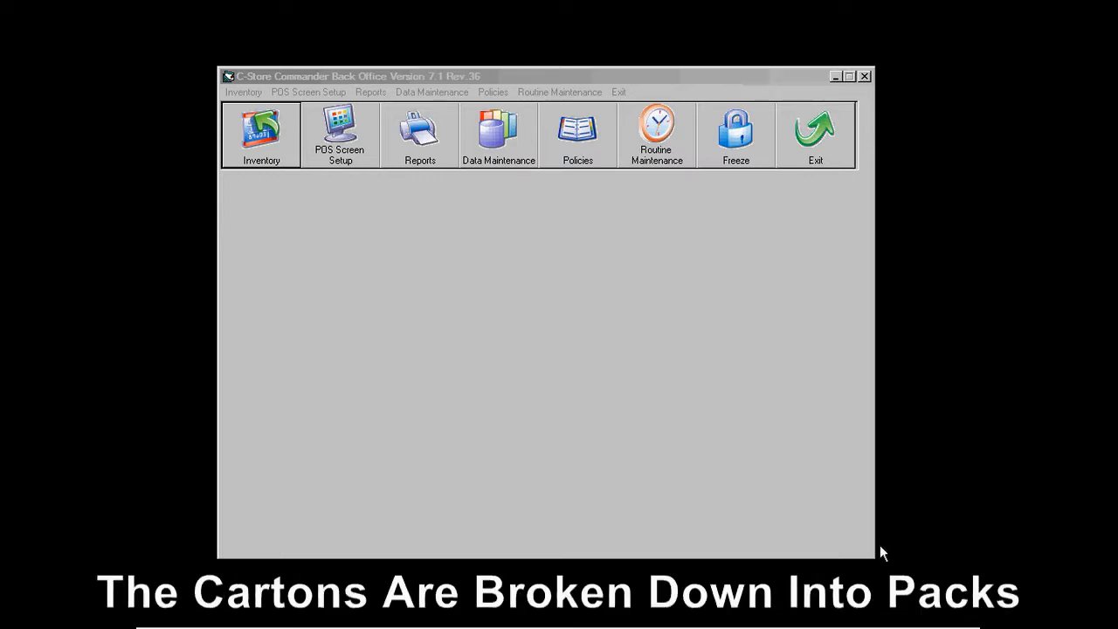
left_click(270, 150)
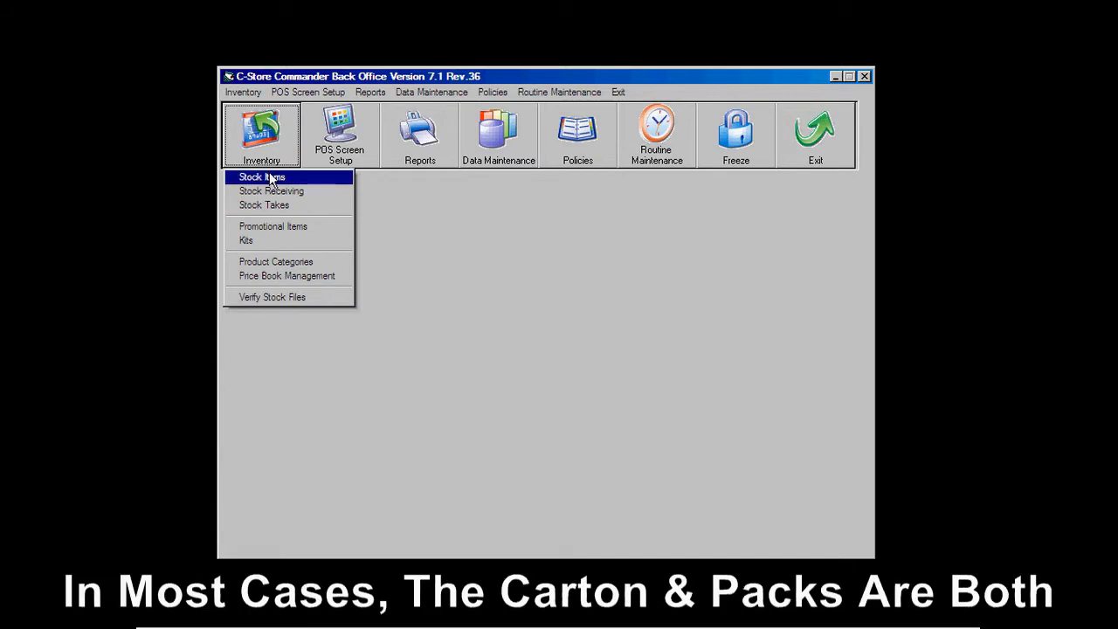
left_click(266, 177)
left_click(354, 258)
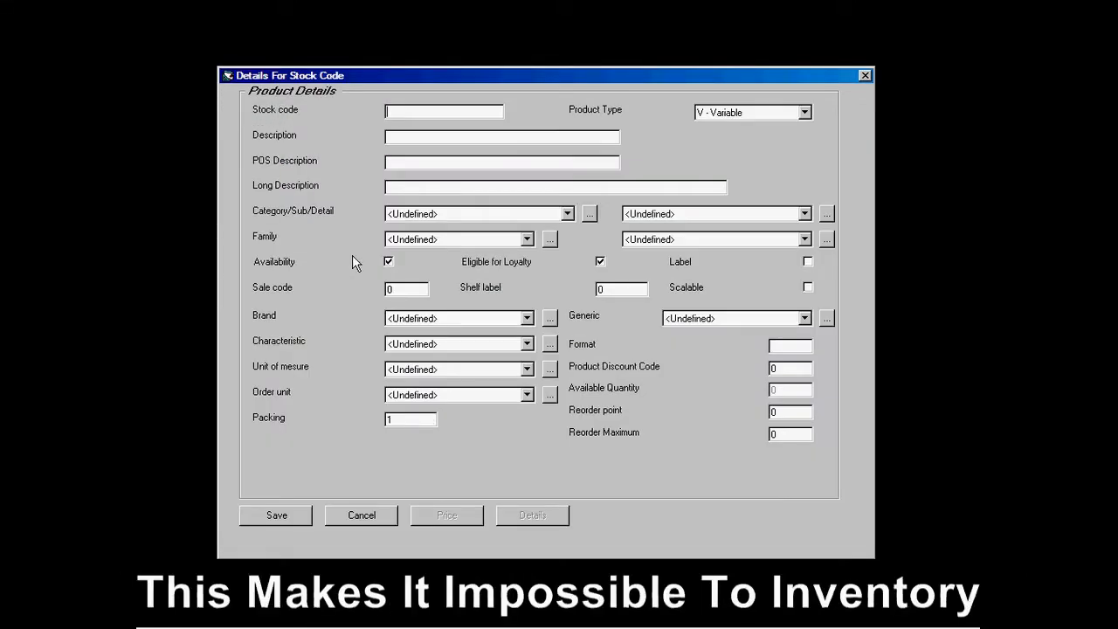
type("062639310929")
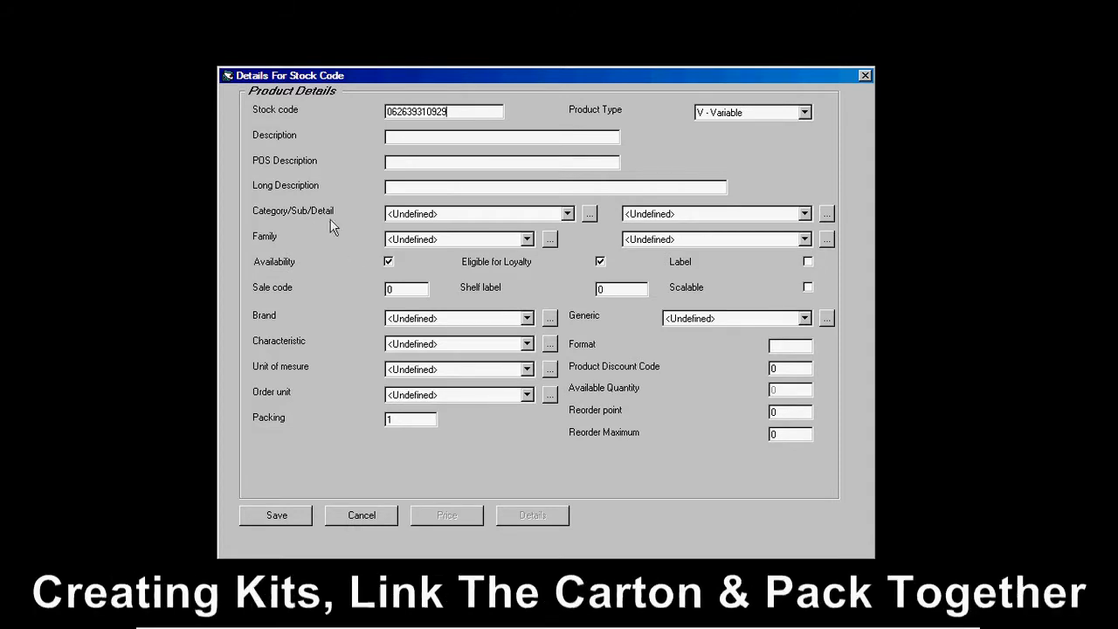
left_click(805, 112)
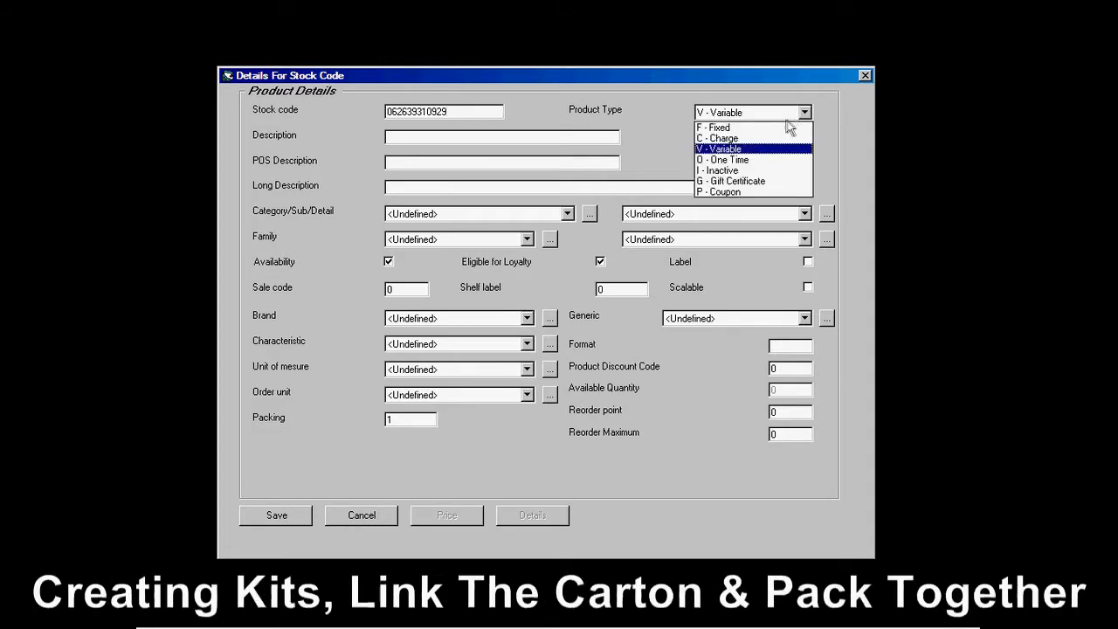
left_click(785, 128)
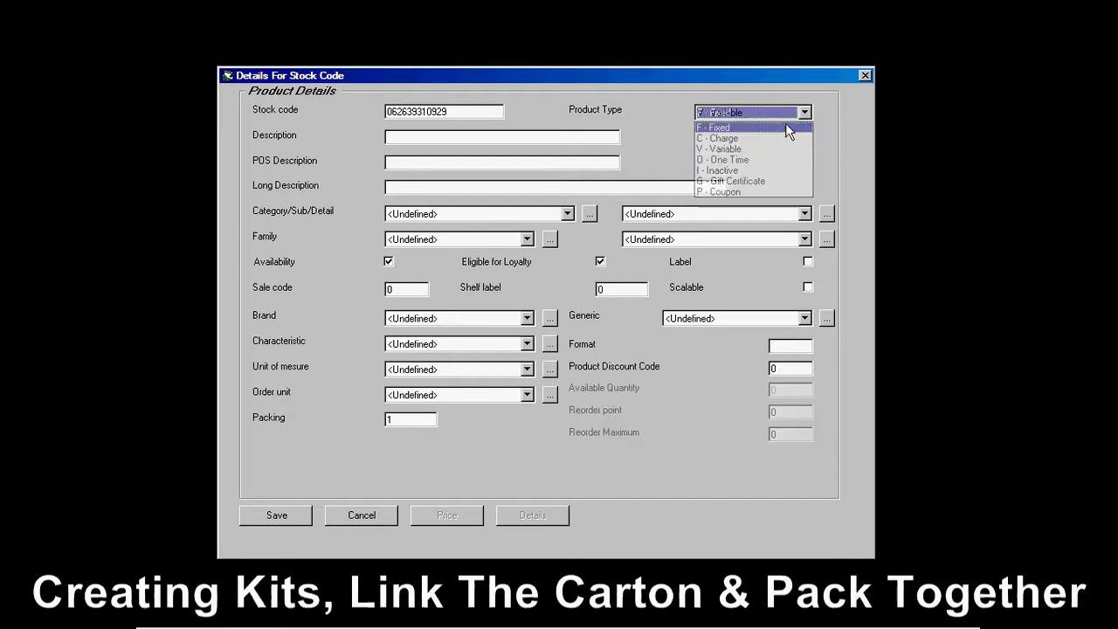
left_click(550, 138)
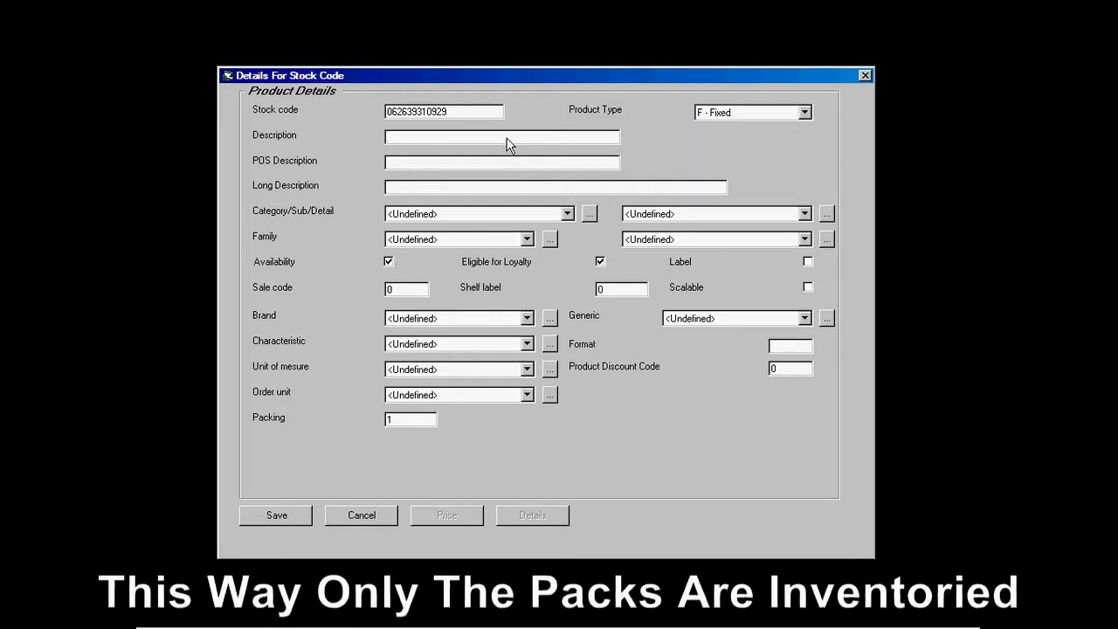
type("Playe")
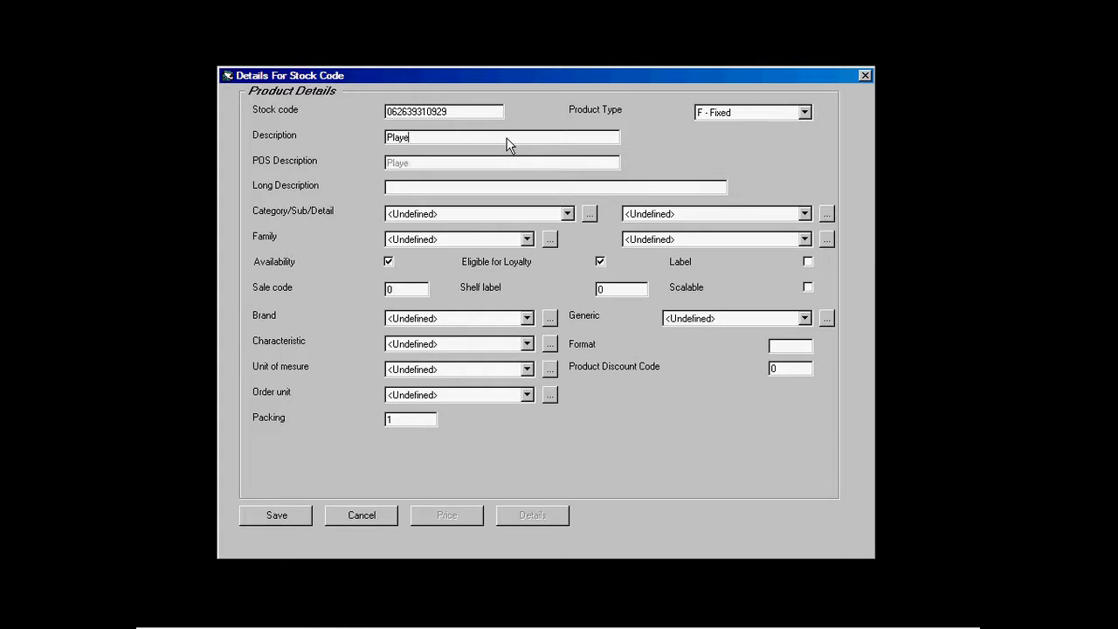
type("rs Ligh KS")
type("Carton")
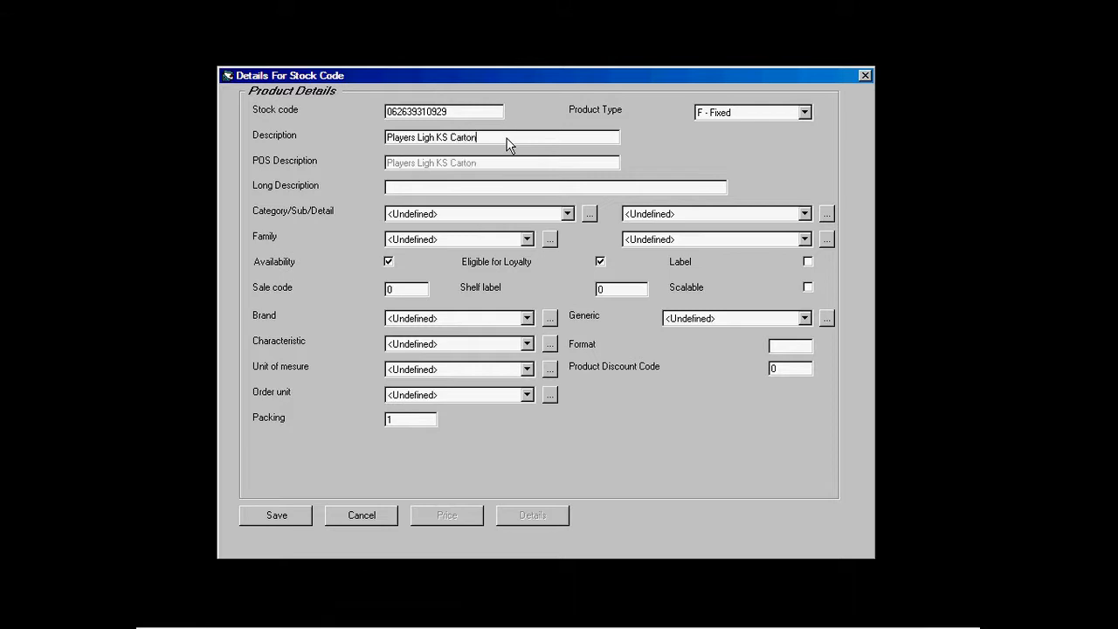
left_click(434, 138)
type("t")
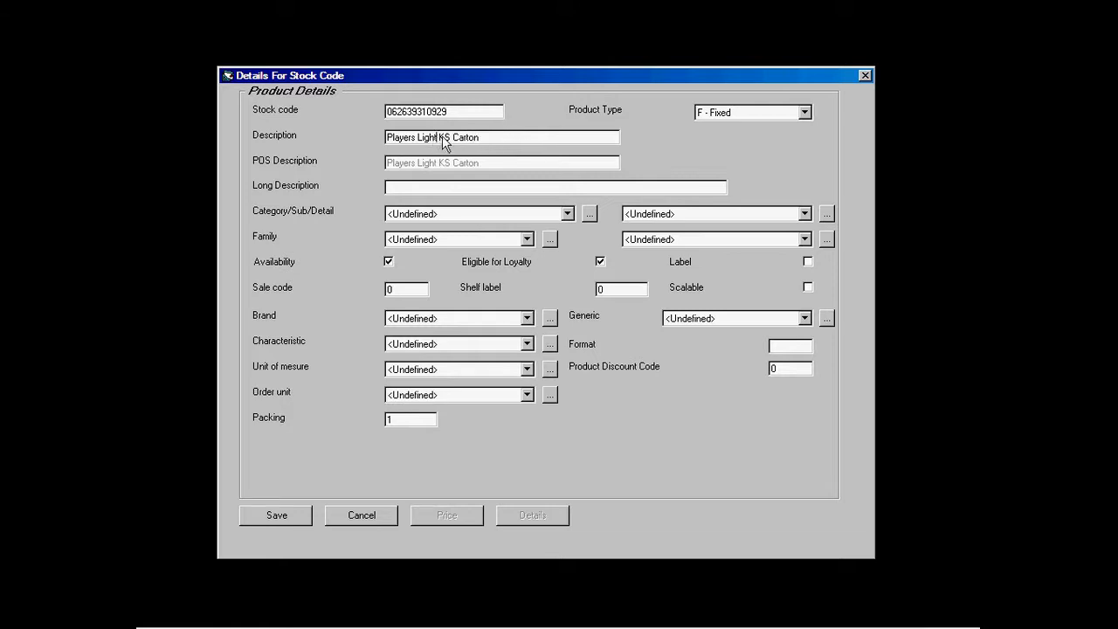
Step: File the carton under 02 - Cigarettes / 01 - Premium / 01 - Carton and save it
left_click(567, 214)
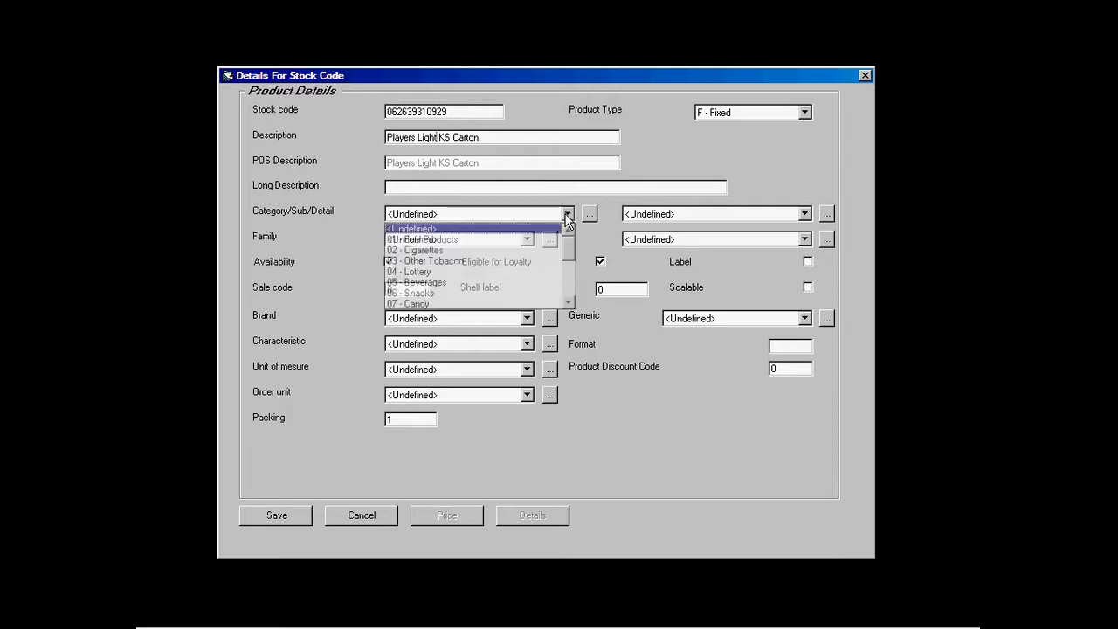
left_click(513, 249)
left_click(805, 213)
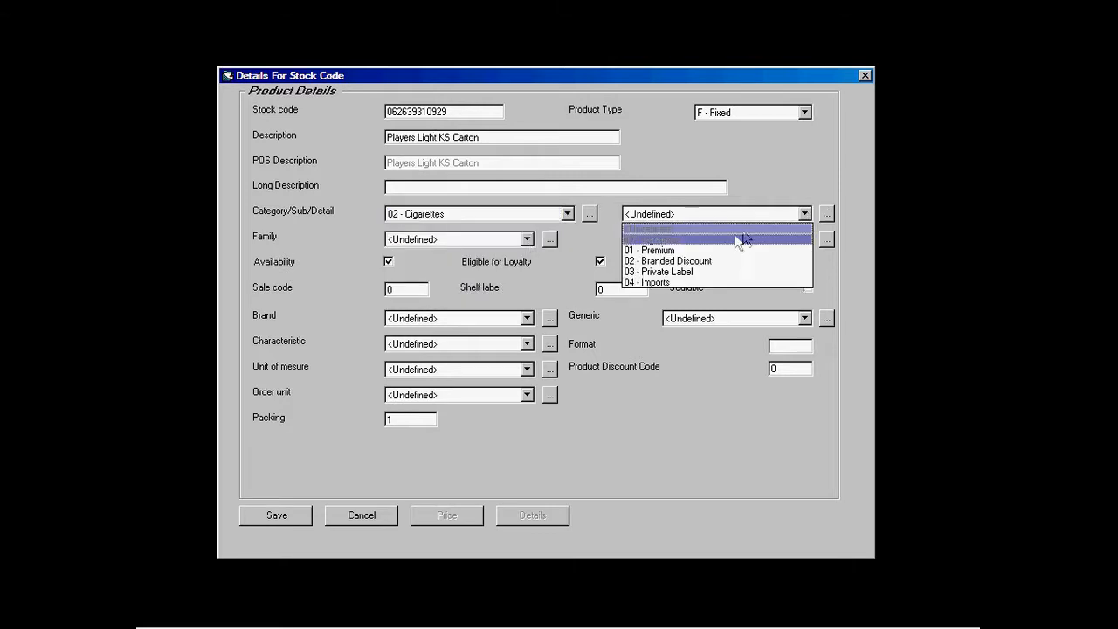
left_click(722, 250)
left_click(804, 239)
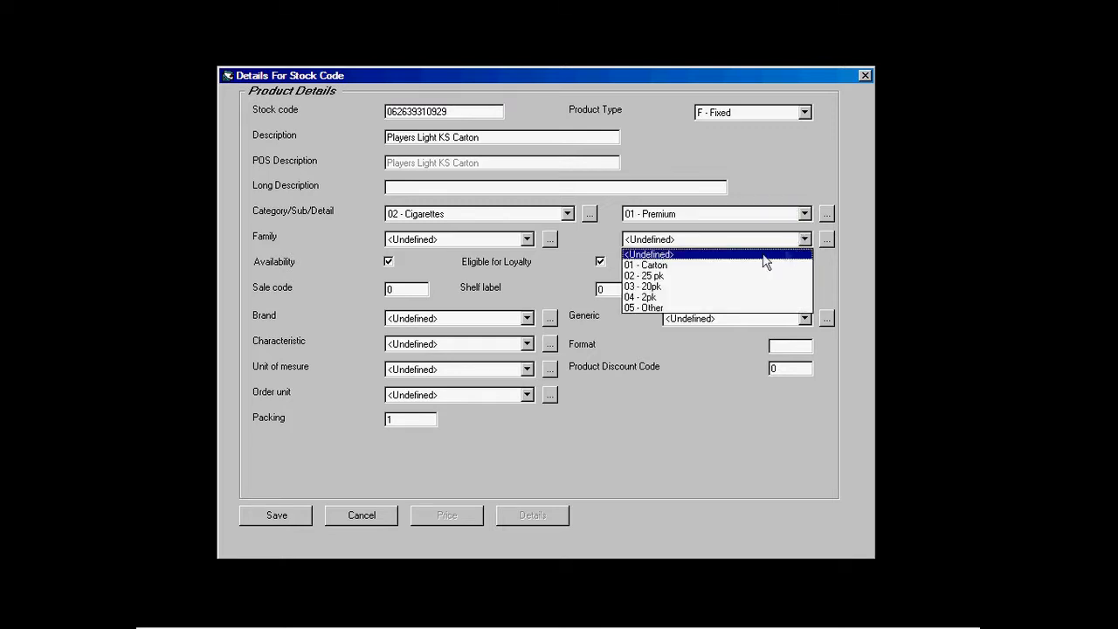
left_click(742, 264)
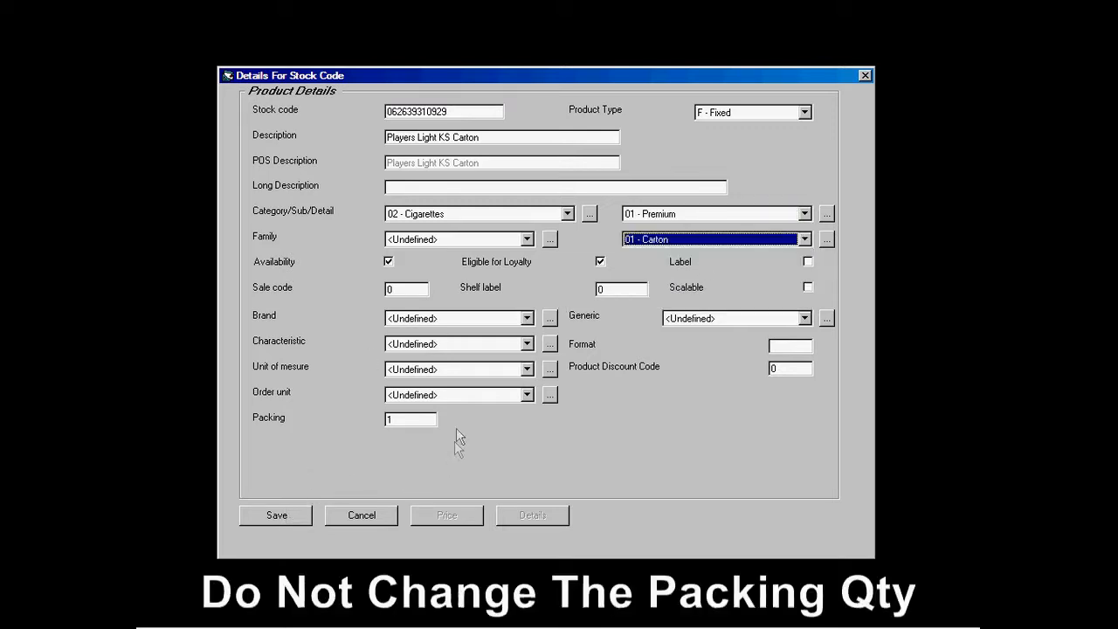
left_click(294, 516)
left_click(447, 515)
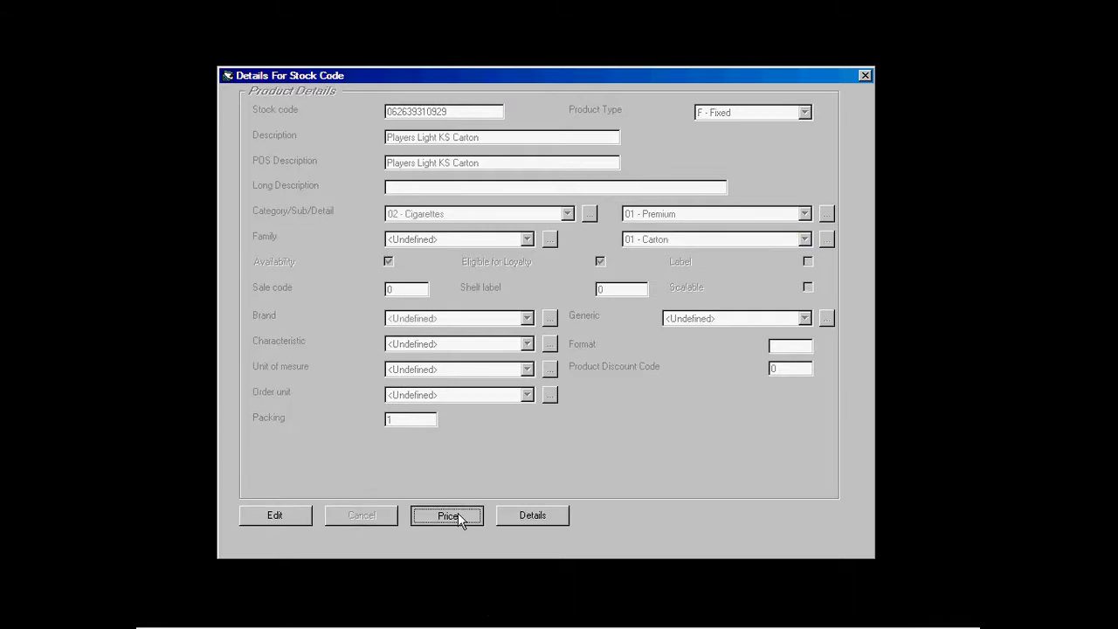
Step: Set the carton's package cost to 64.89 and price to 88.99, recalculating the margin
left_click(287, 332)
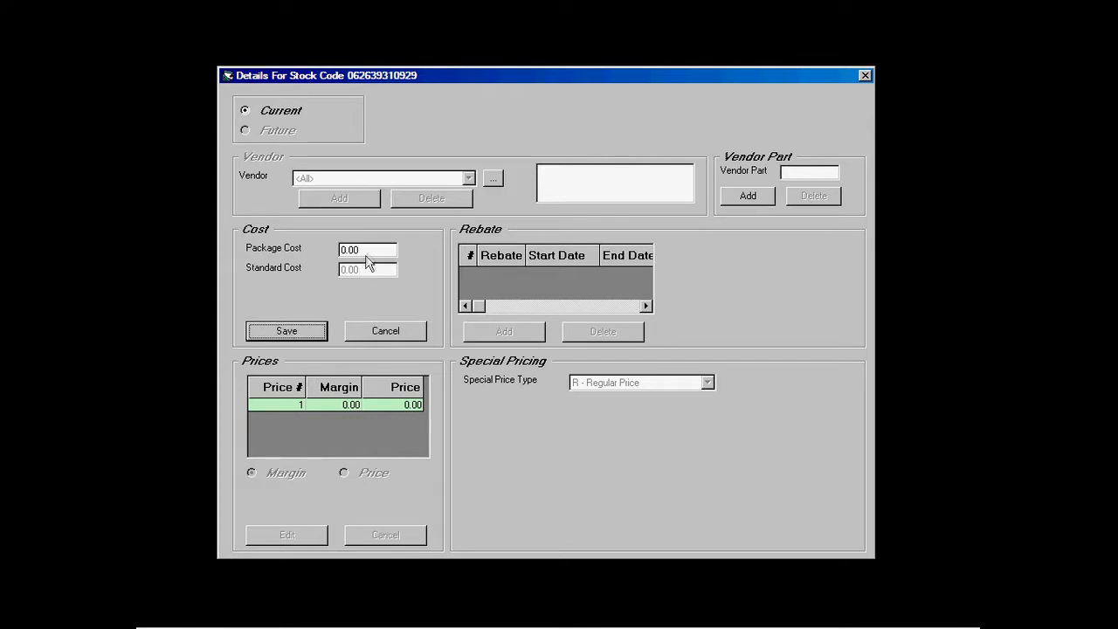
left_click(367, 249)
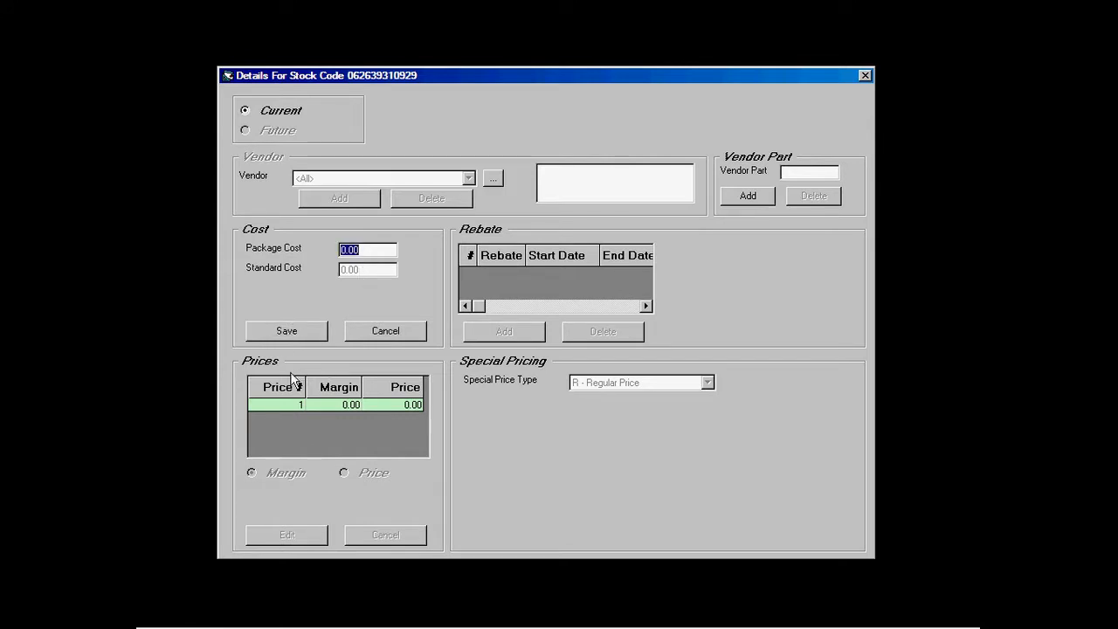
type("64.89")
left_click(295, 332)
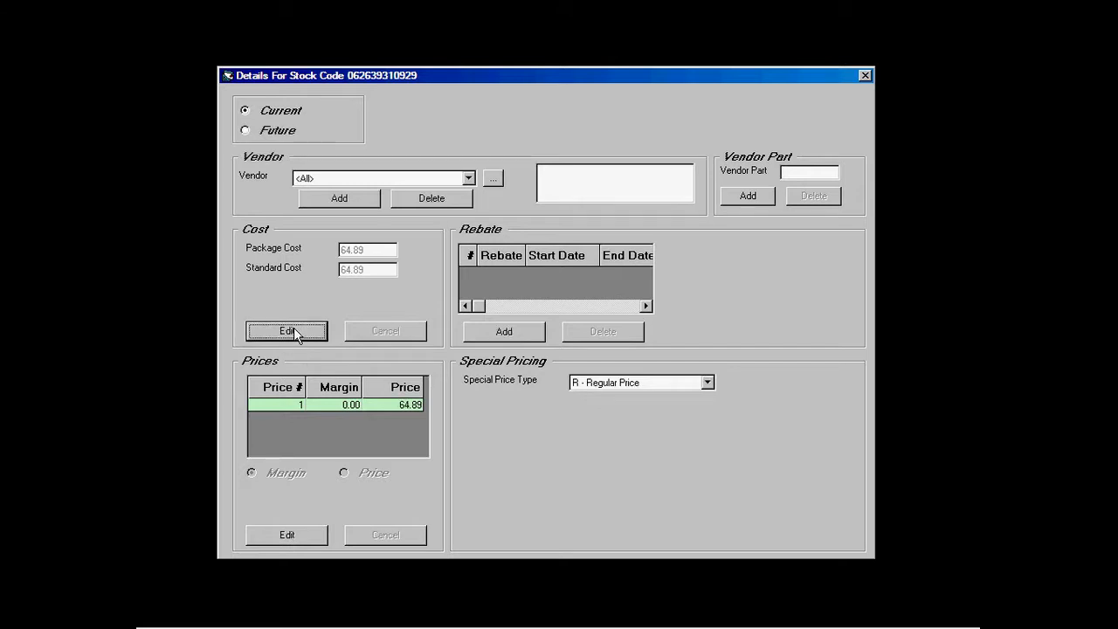
left_click(289, 535)
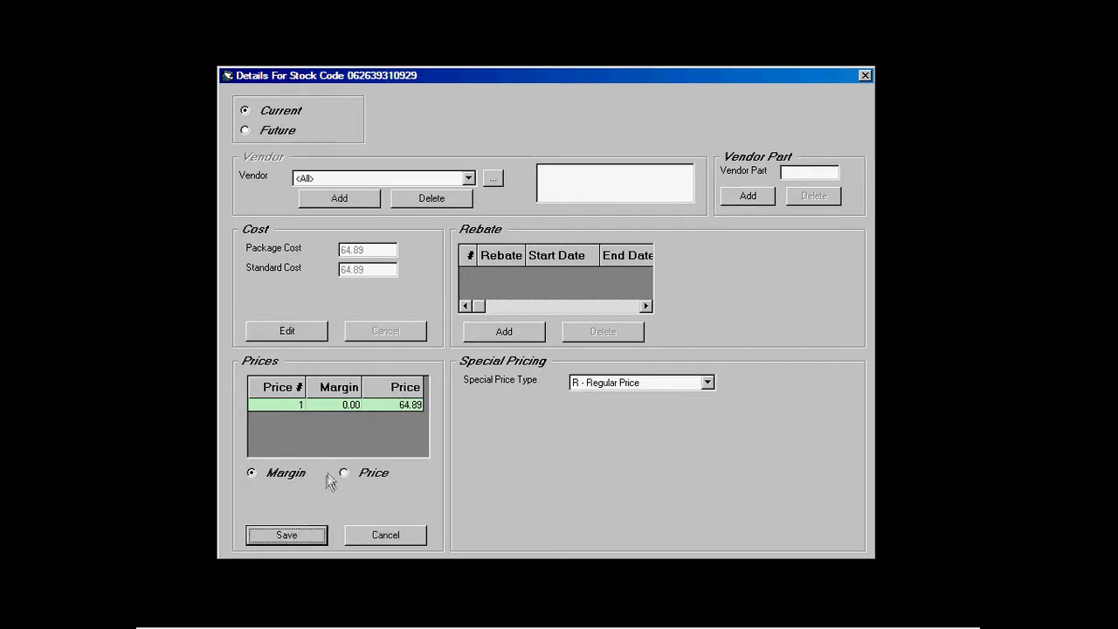
left_click(344, 473)
left_click(402, 405)
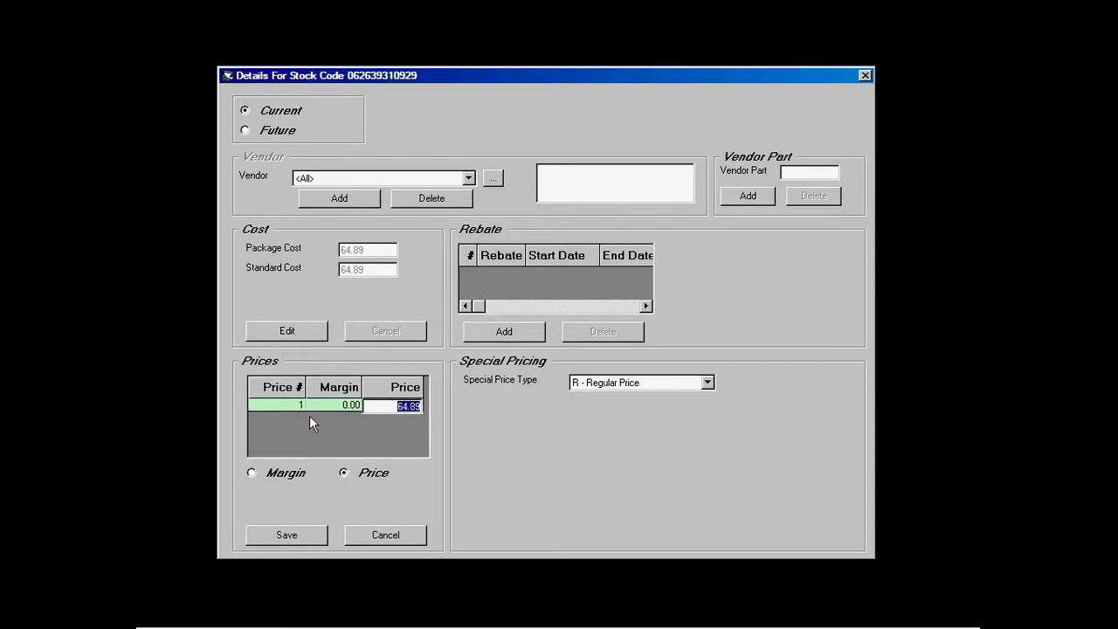
type("88.99")
key("Return")
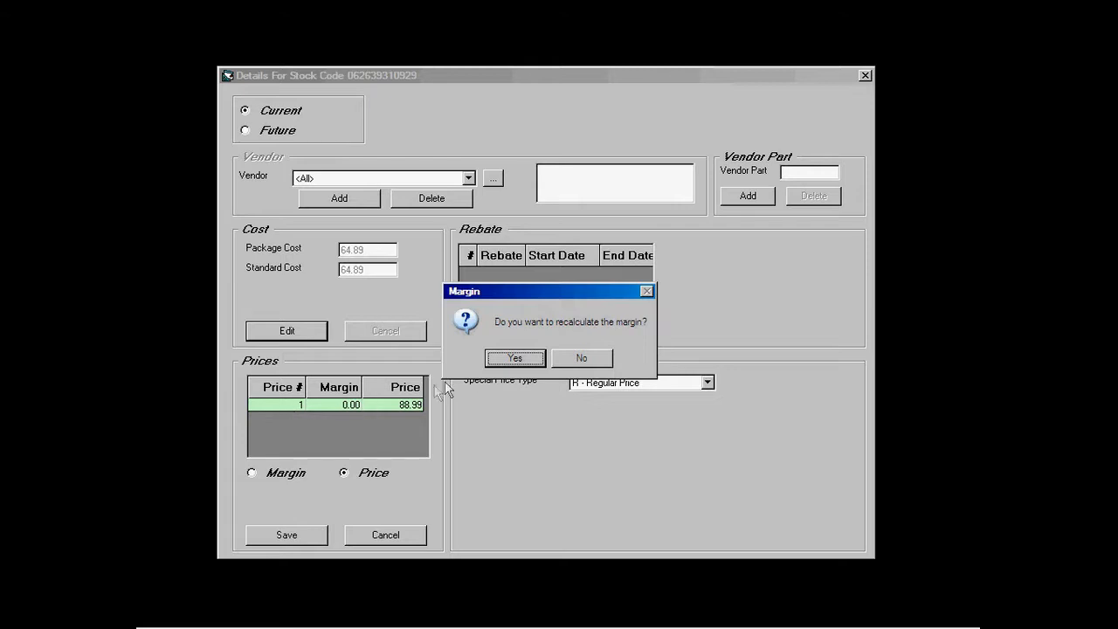
left_click(516, 358)
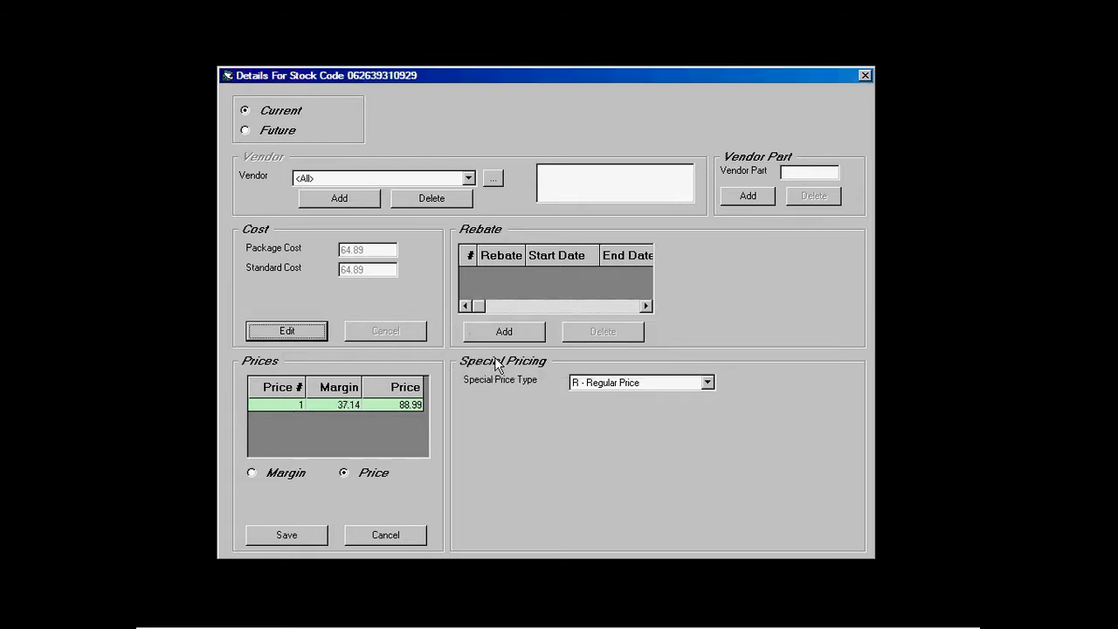
left_click(289, 535)
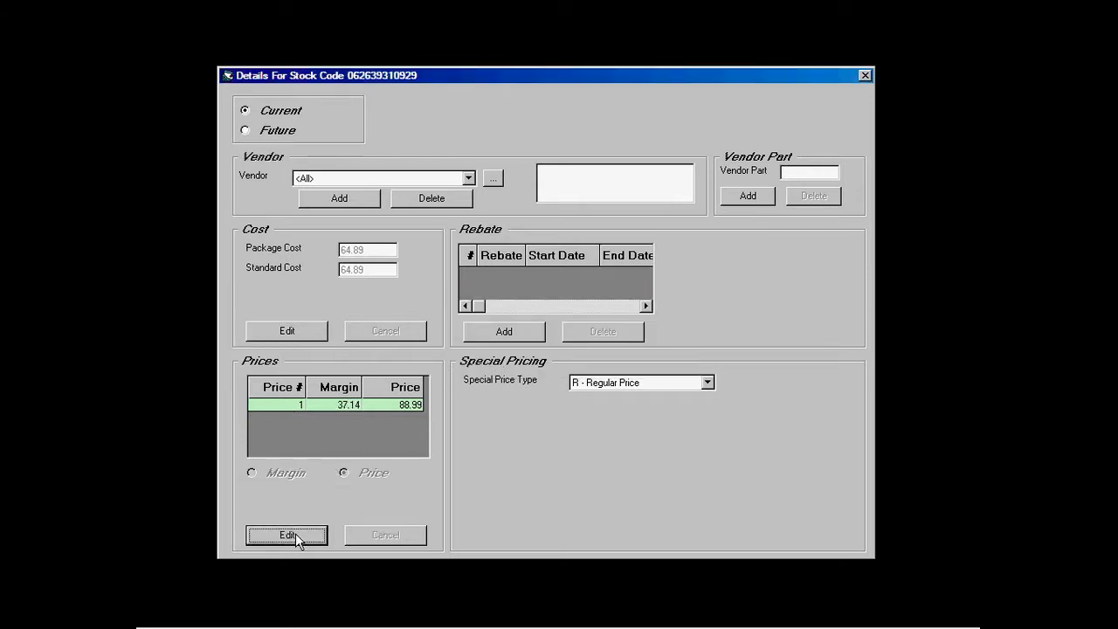
Step: Add Imperial Tobacco as the active vendor with part number 3216, then close pricing
left_click(340, 199)
left_click(465, 178)
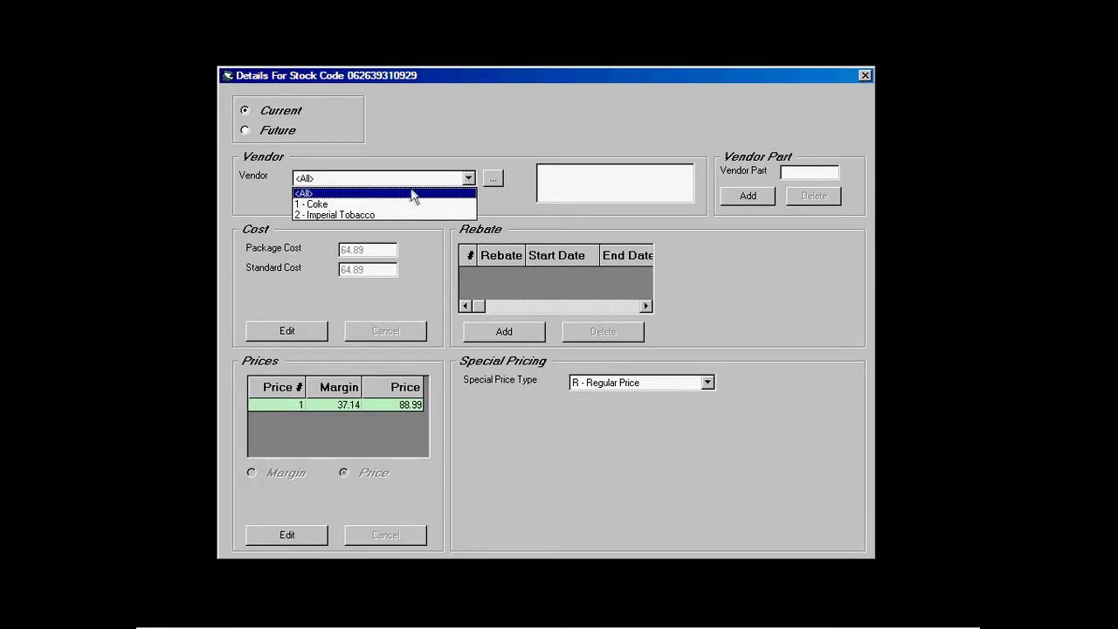
left_click(387, 216)
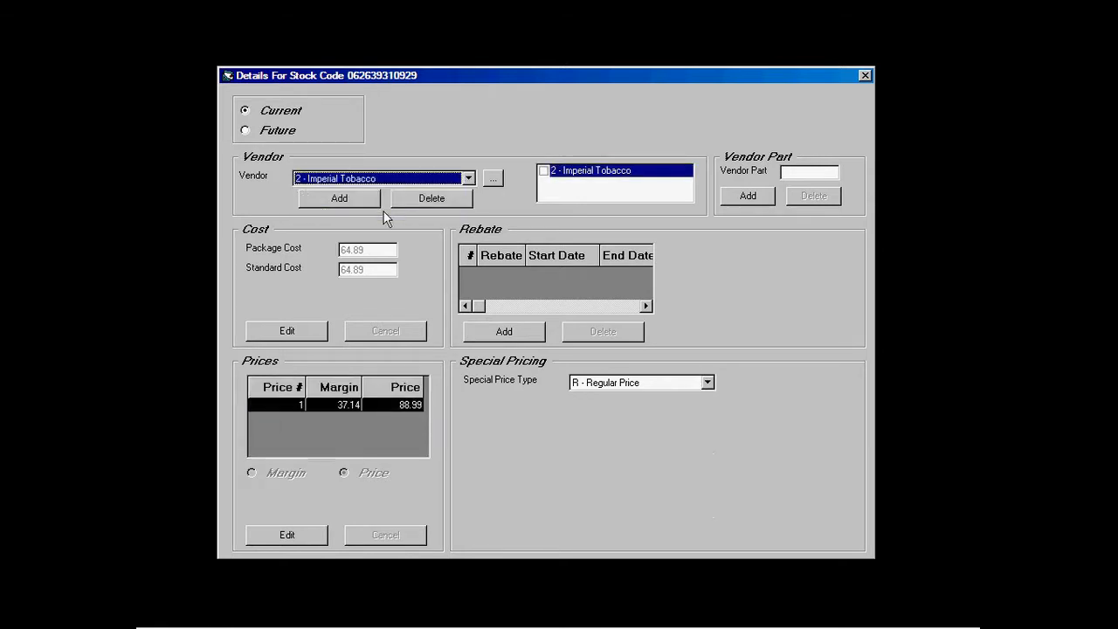
left_click(541, 171)
left_click(535, 360)
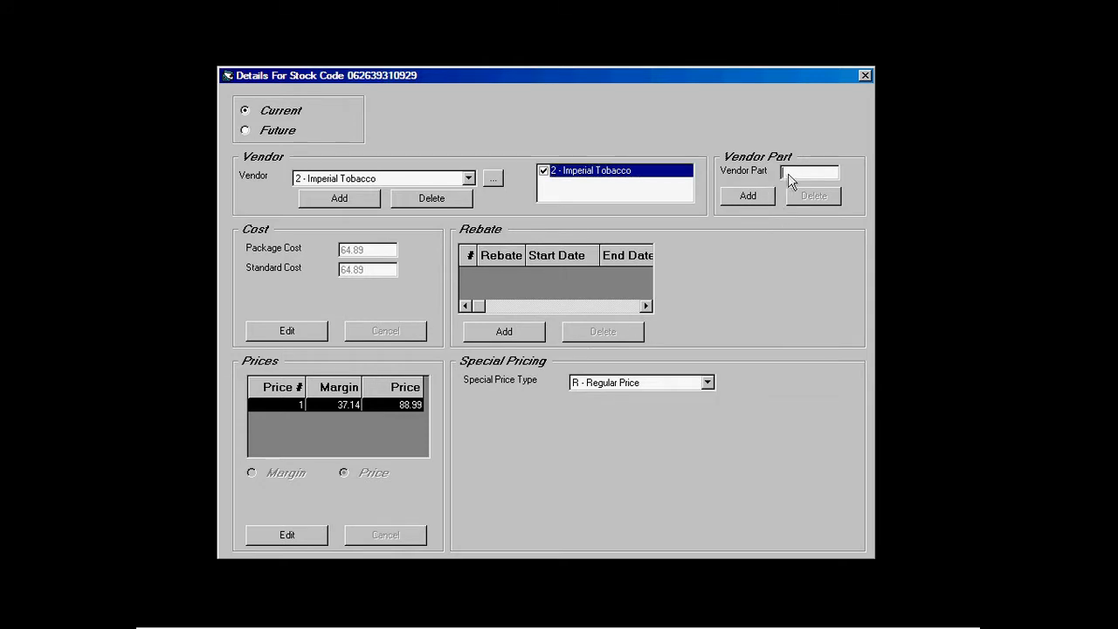
type("3216")
left_click(738, 199)
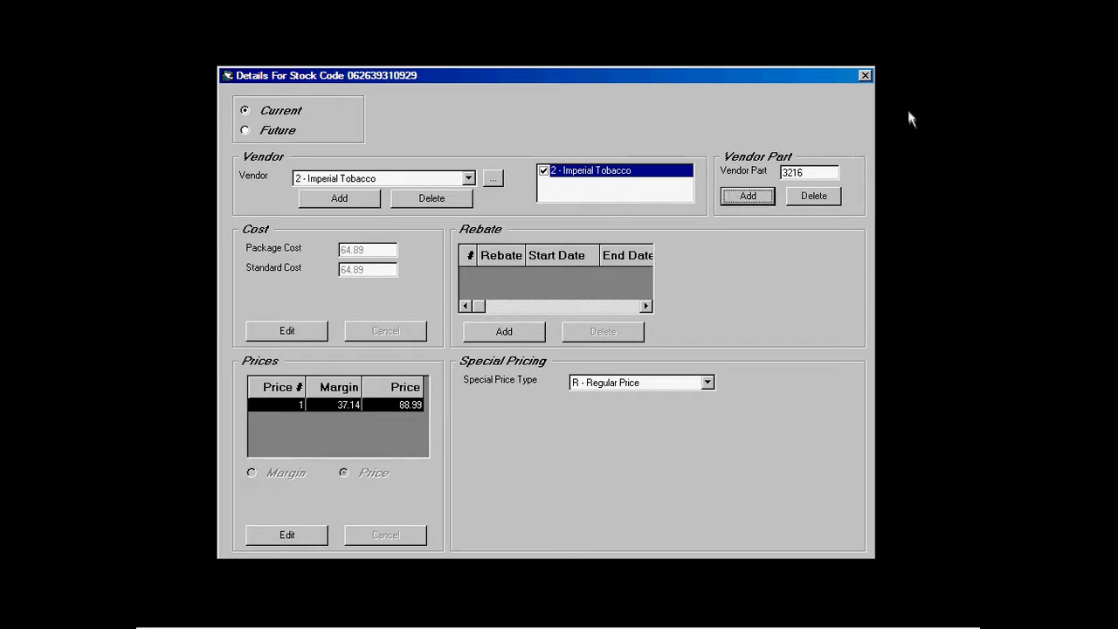
left_click(865, 75)
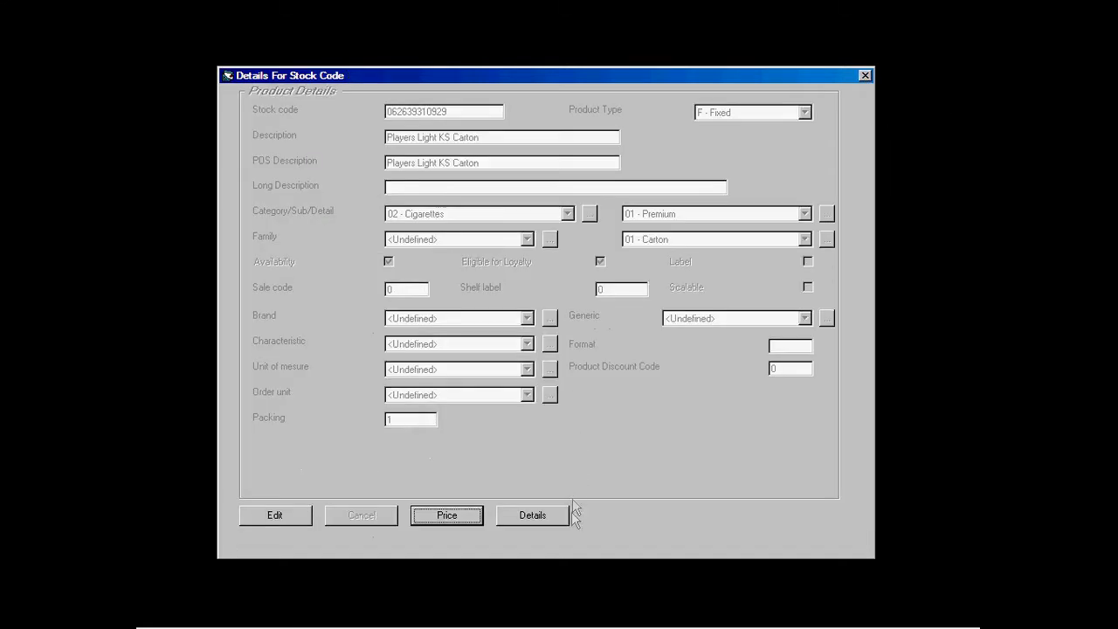
Step: Add tax HST - A (13%) to the carton on its Details page
left_click(552, 515)
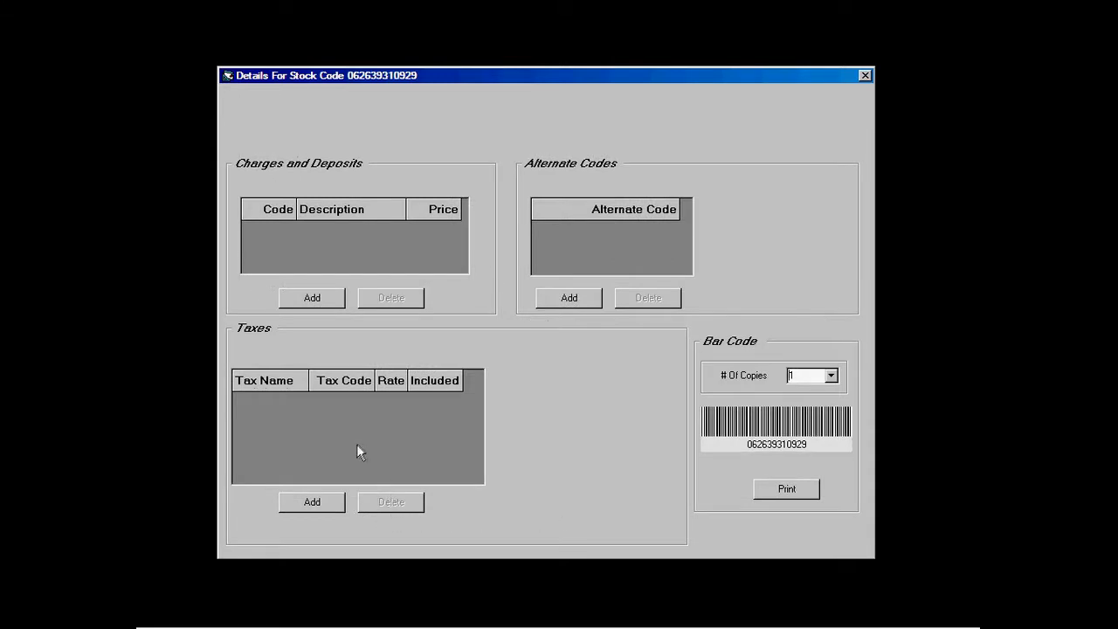
left_click(327, 501)
left_click(477, 356)
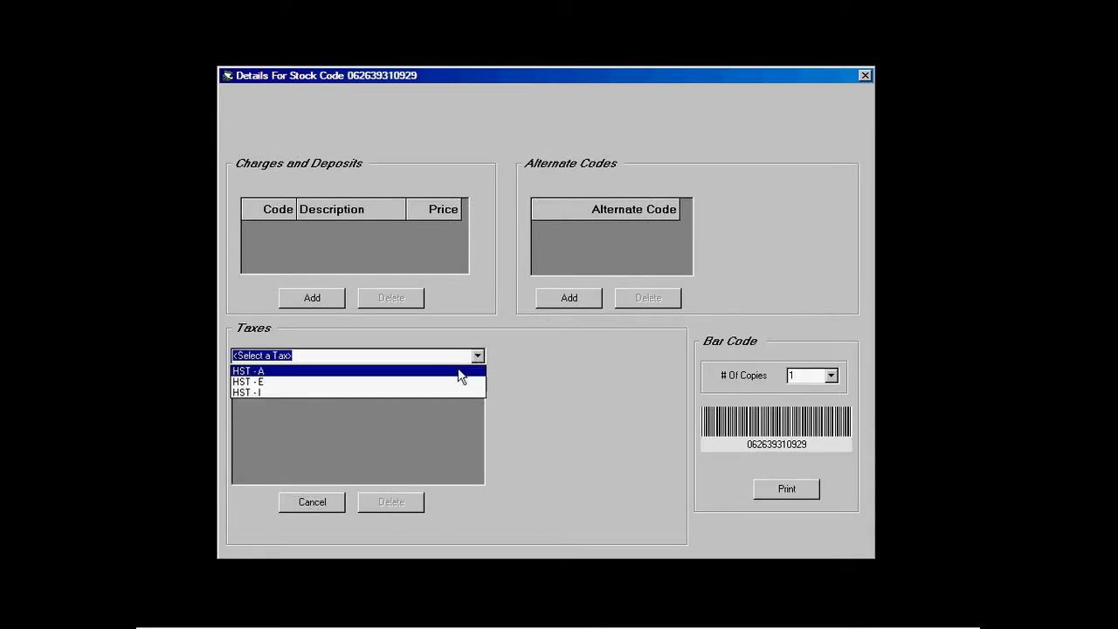
left_click(460, 371)
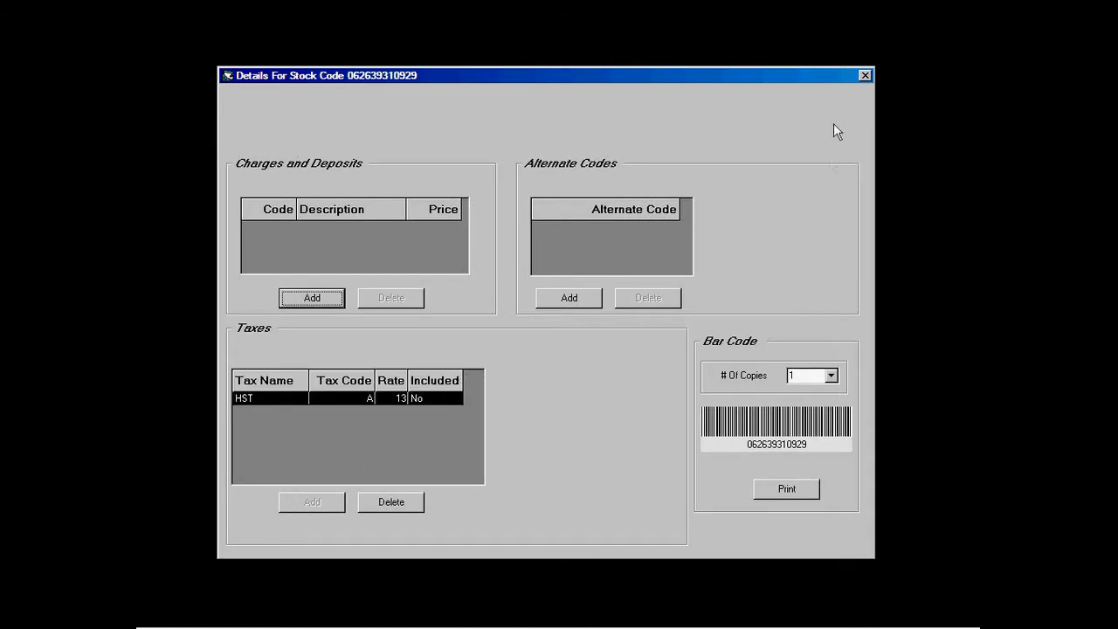
left_click(865, 77)
left_click(865, 77)
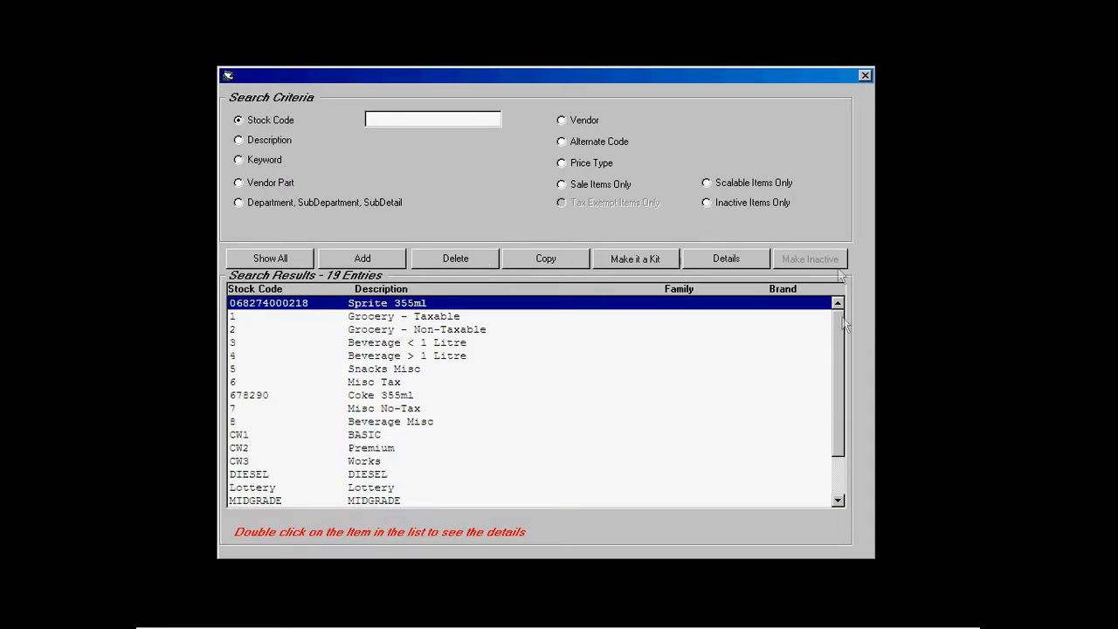
left_click_drag(839, 325, 839, 367)
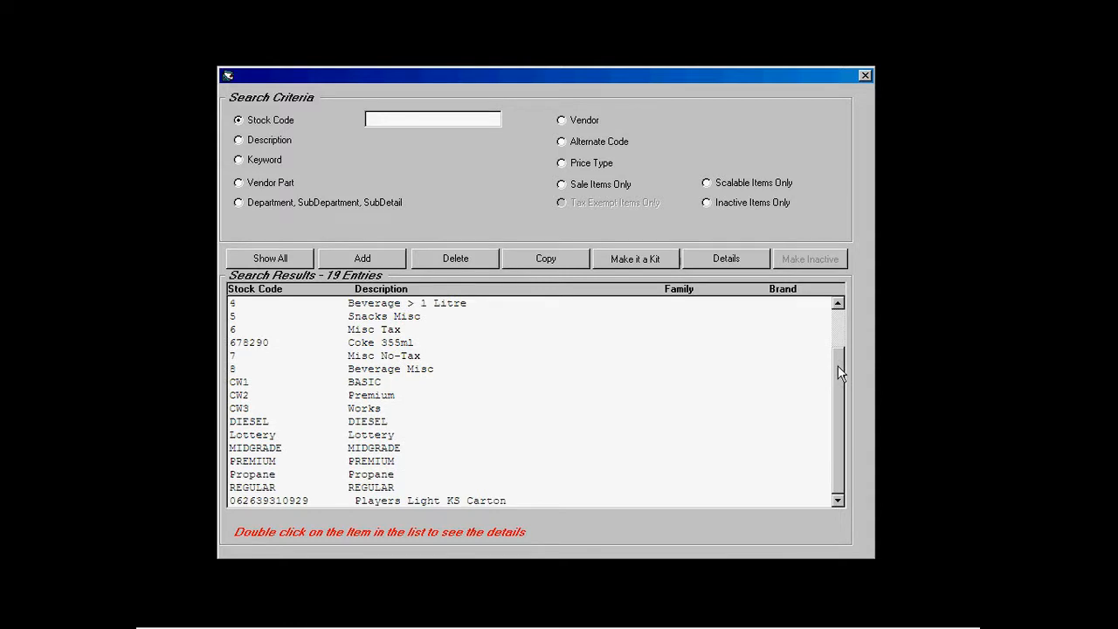
left_click(288, 501)
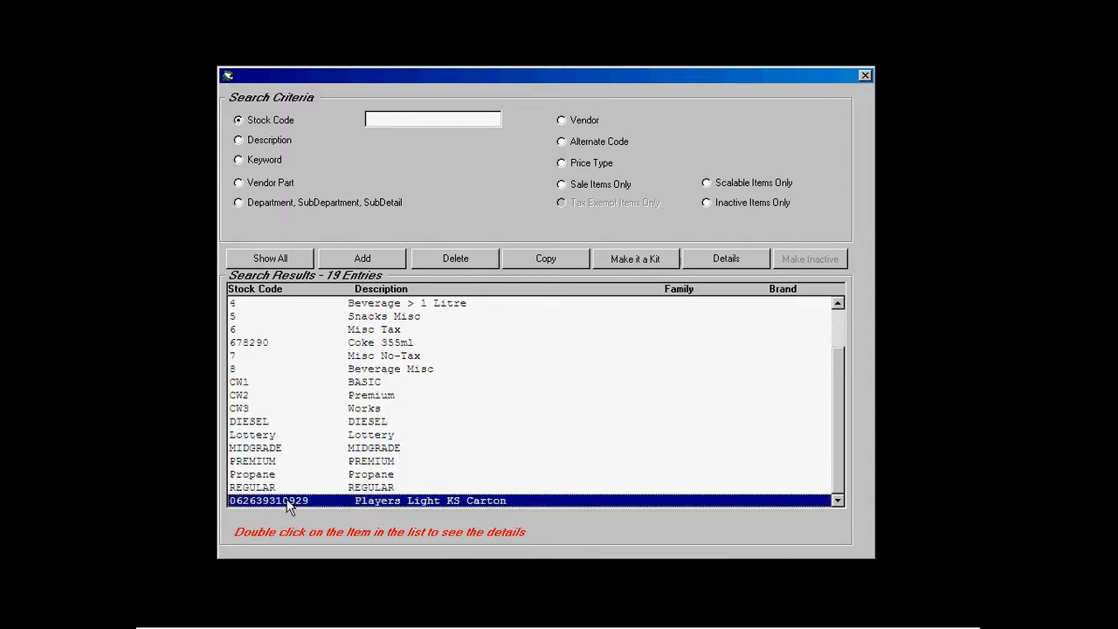
left_click(625, 261)
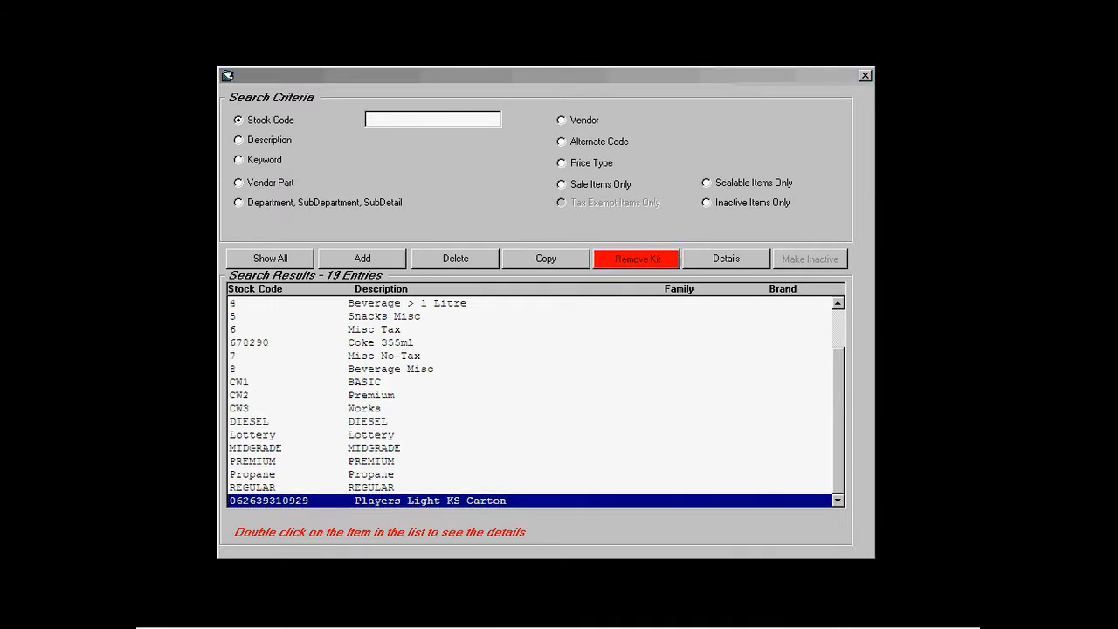
left_click(370, 260)
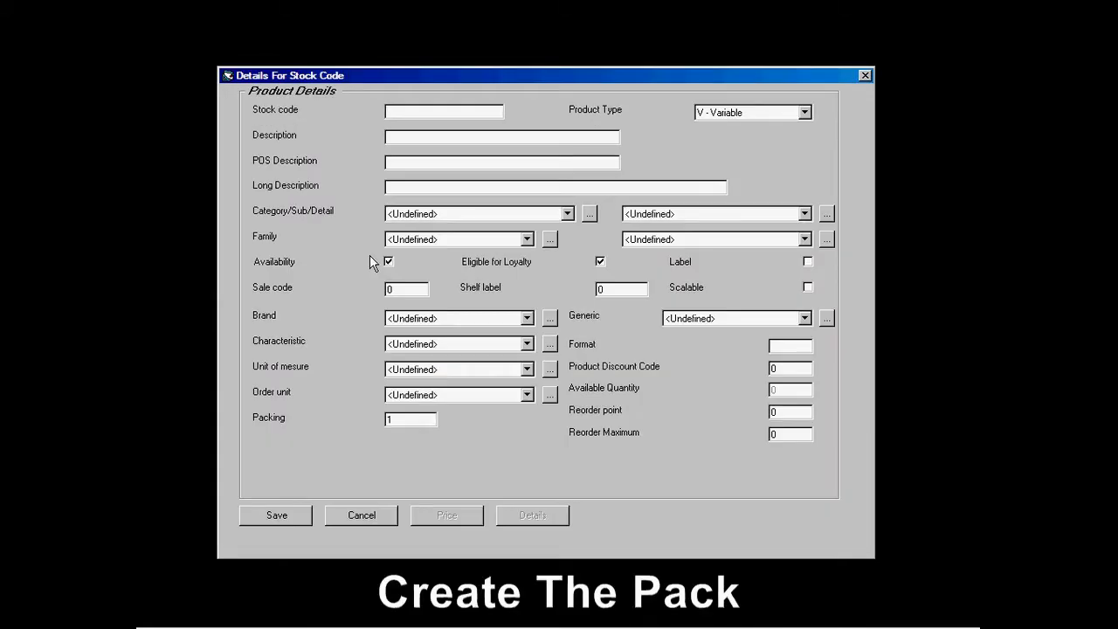
type("073390003982")
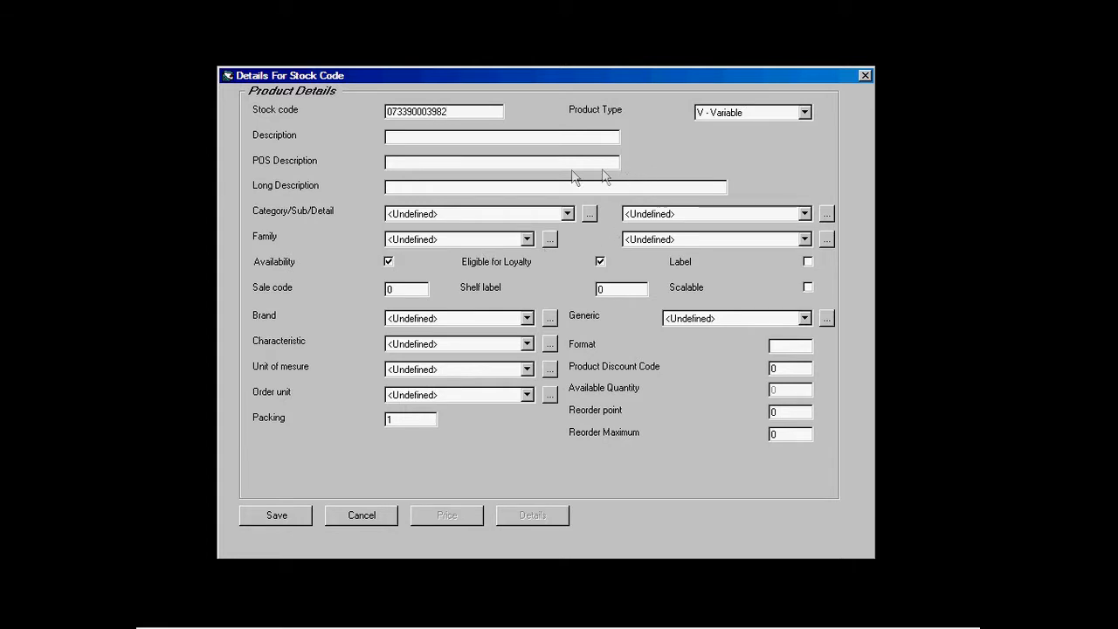
left_click(419, 144)
type("Players L")
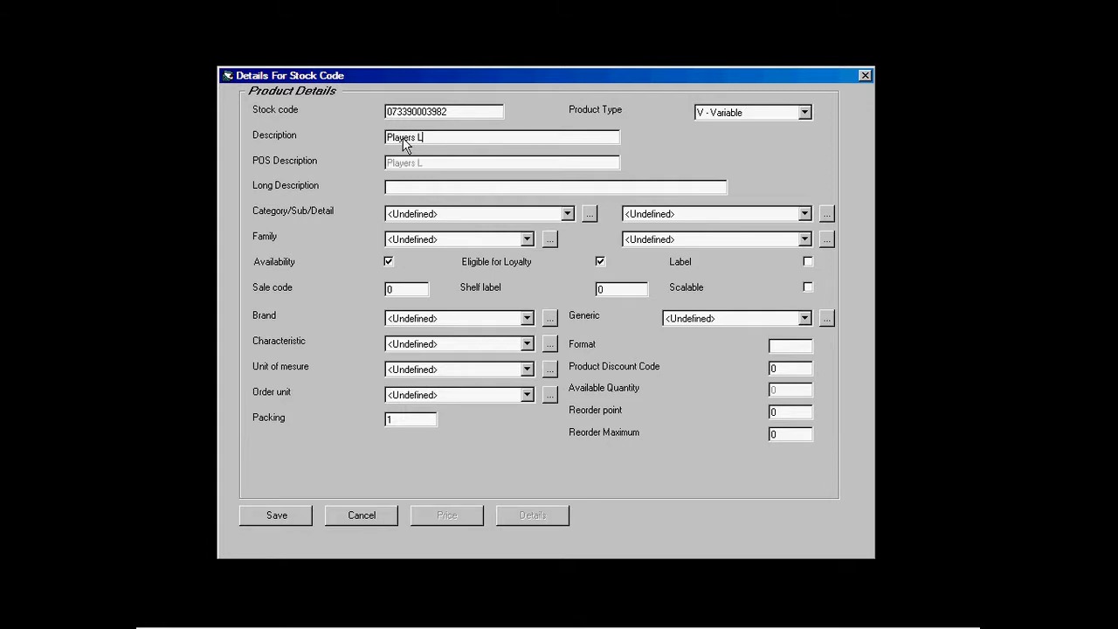
type("ight KS 20PK")
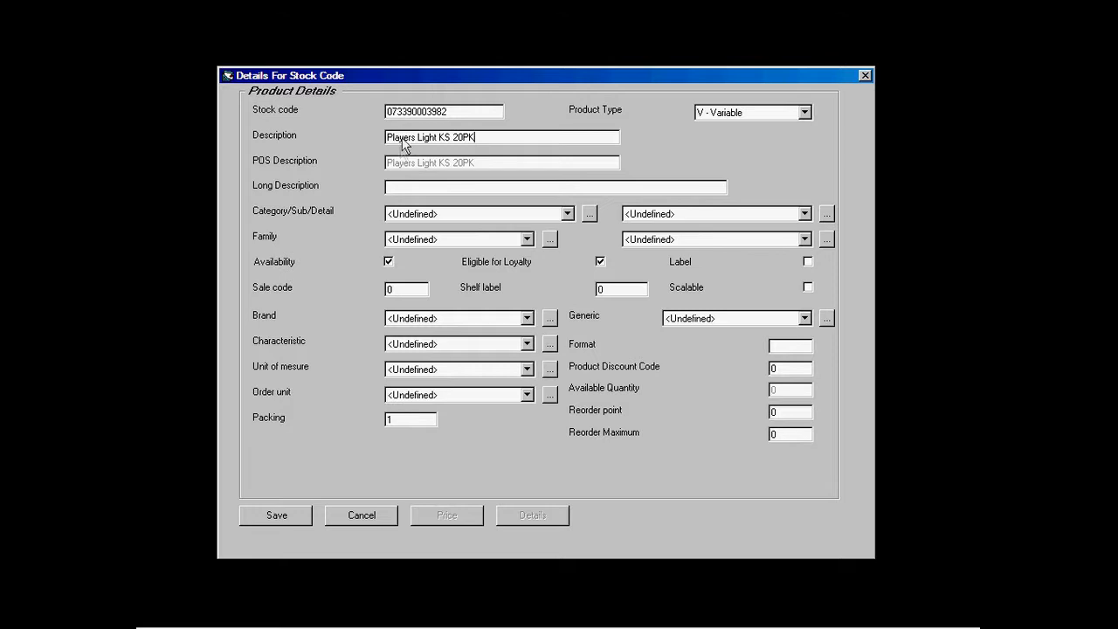
Step: File the pack under 02 - Cigarettes / 01 - Premium / 03 - 20pk and save it
left_click(567, 214)
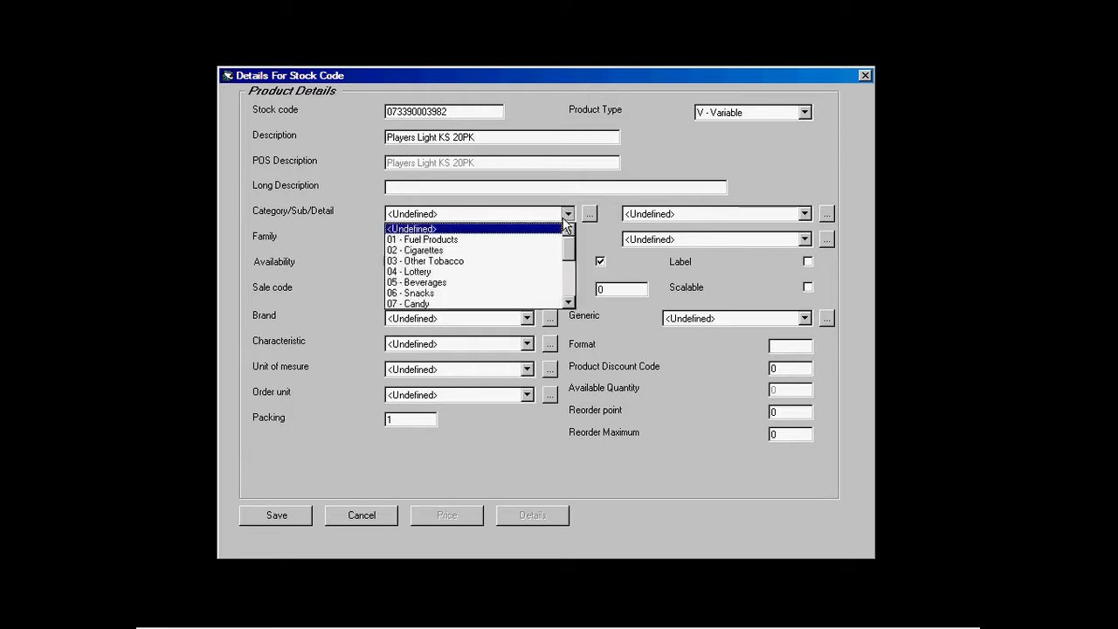
left_click(426, 250)
left_click(775, 214)
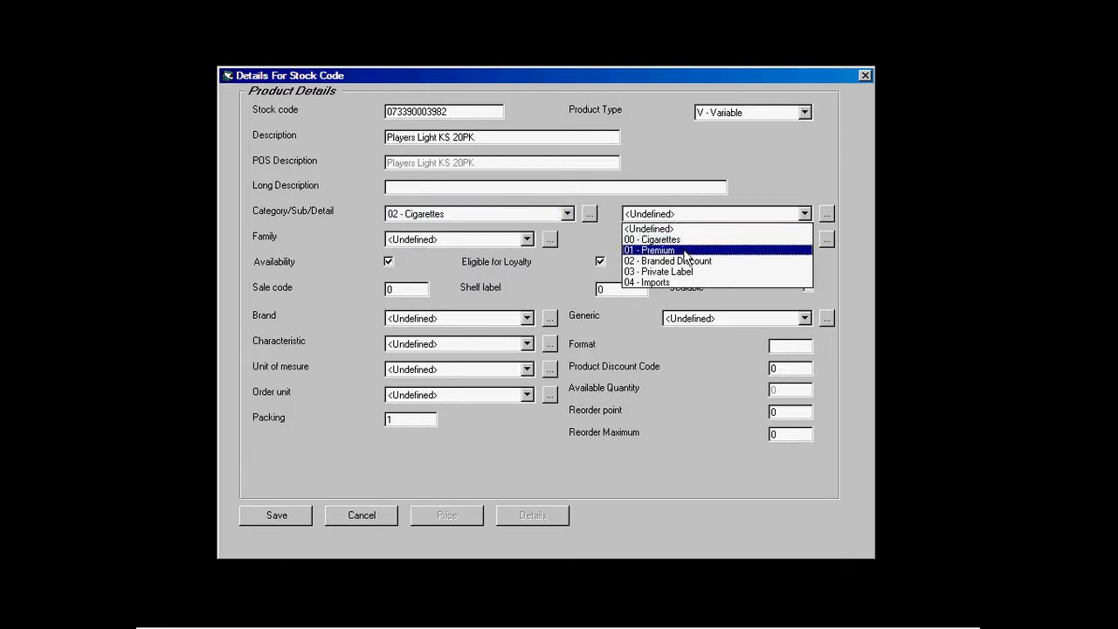
left_click(690, 250)
left_click(702, 240)
left_click(659, 287)
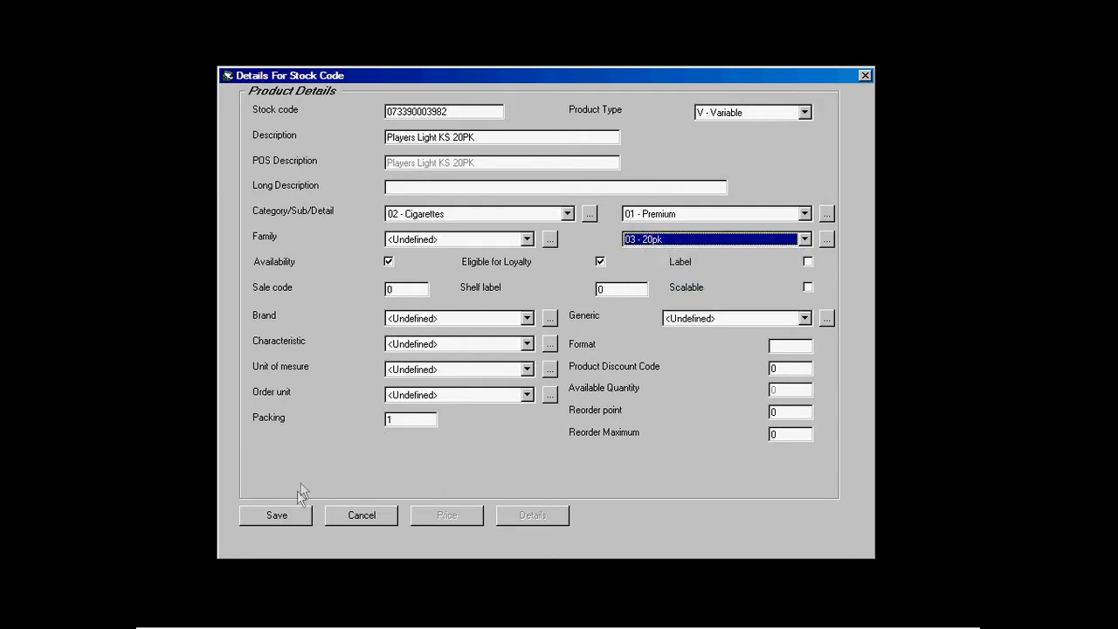
left_click(281, 516)
left_click(445, 515)
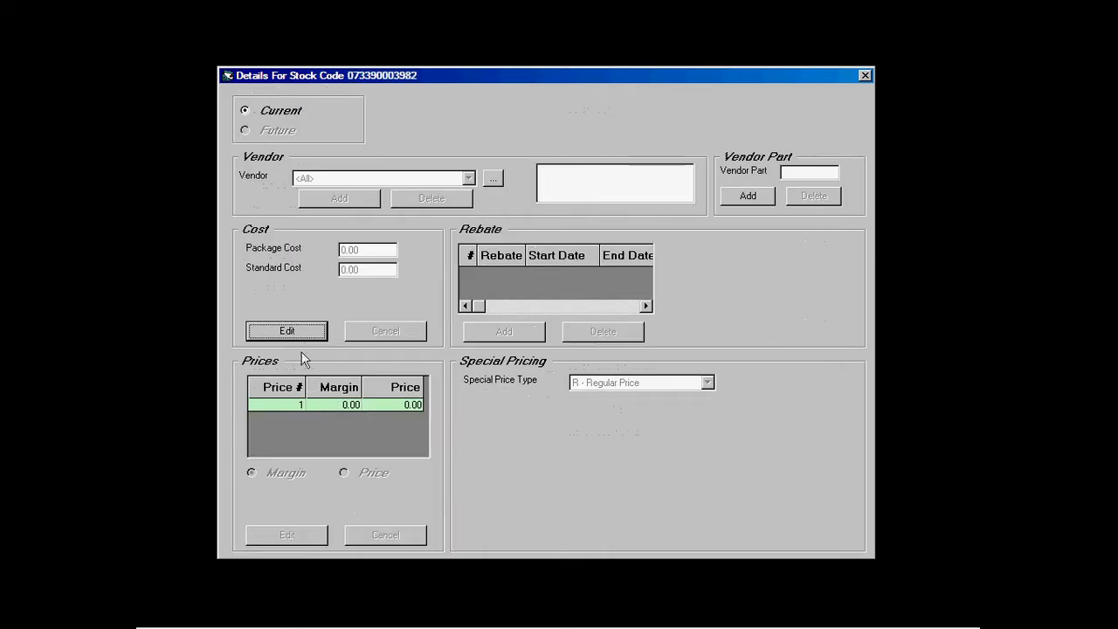
Step: Set the pack's package cost to 6.49 and price to 8.90, recalculating the margin
left_click(294, 331)
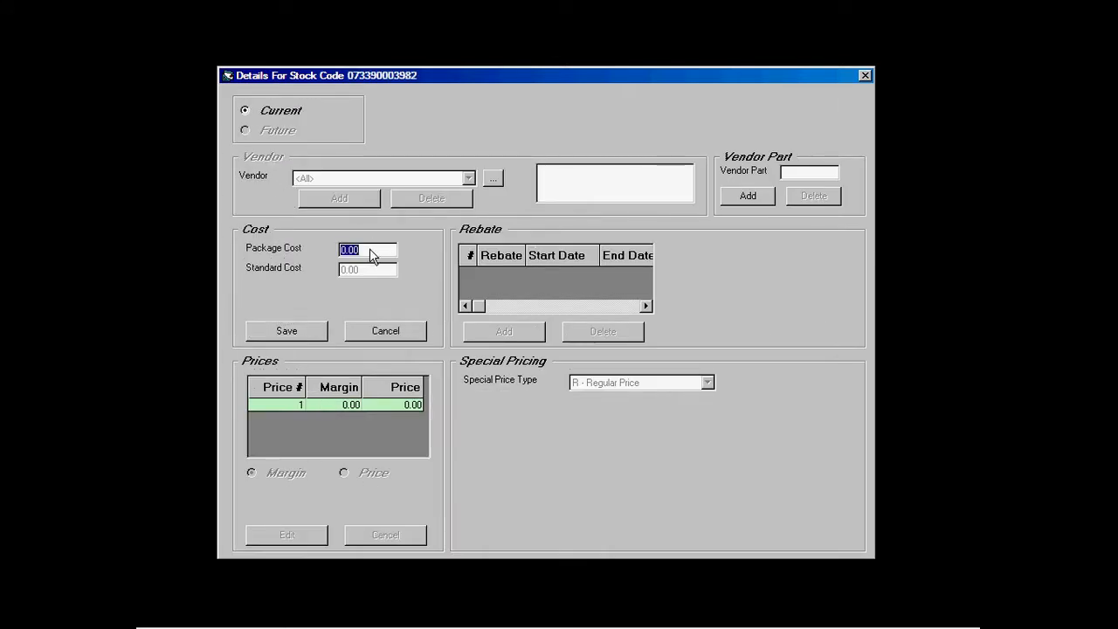
type("6.49")
left_click(315, 331)
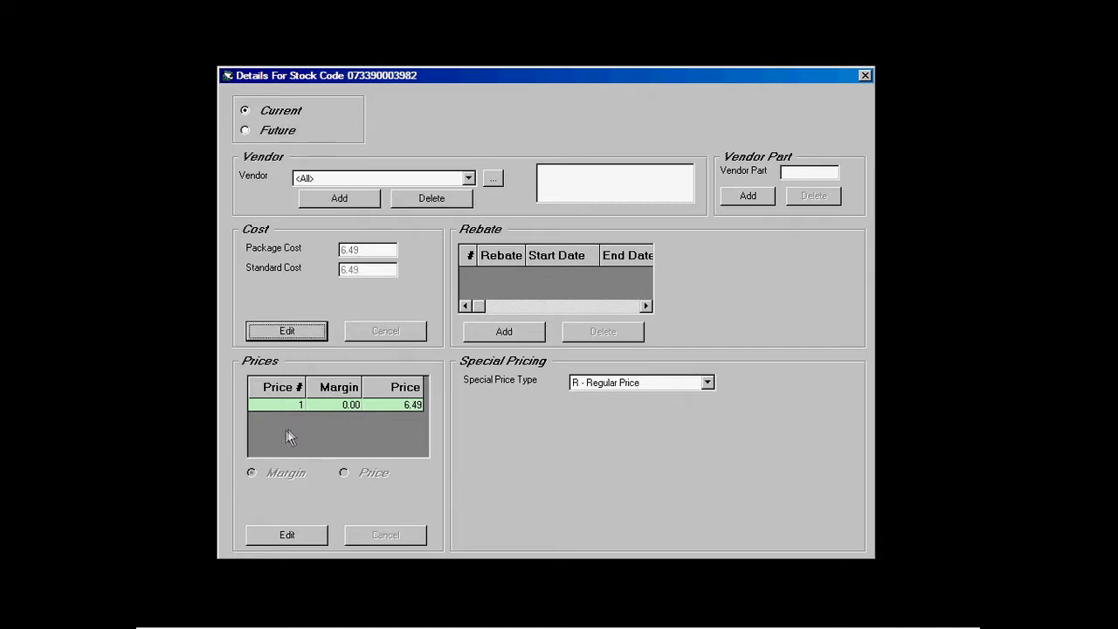
left_click(285, 536)
left_click(345, 472)
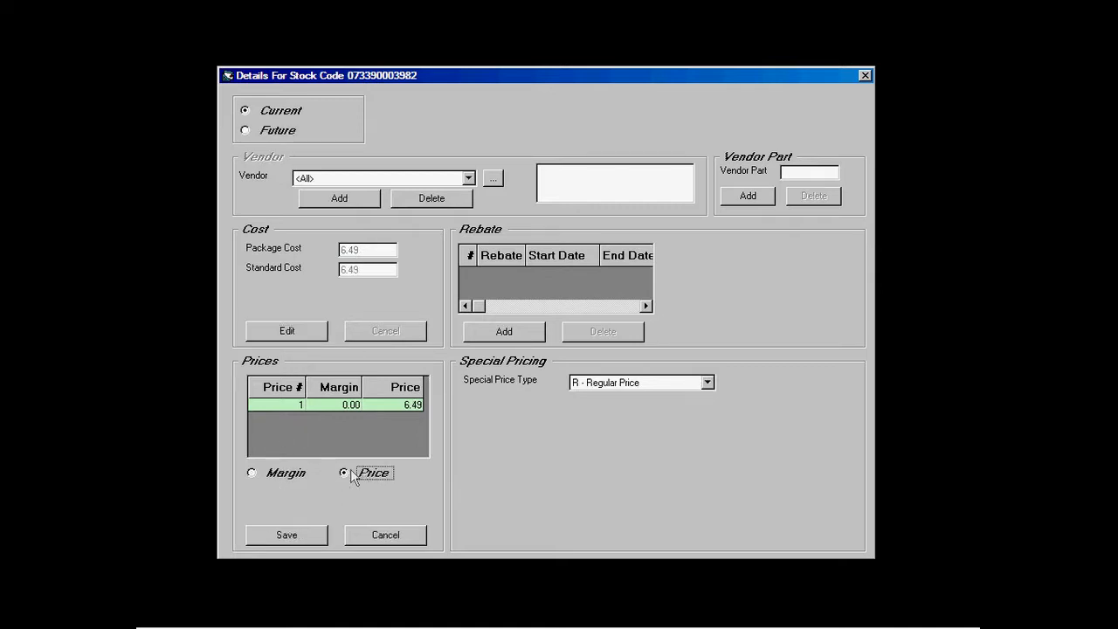
left_click(390, 409)
type("8.90")
key("Return")
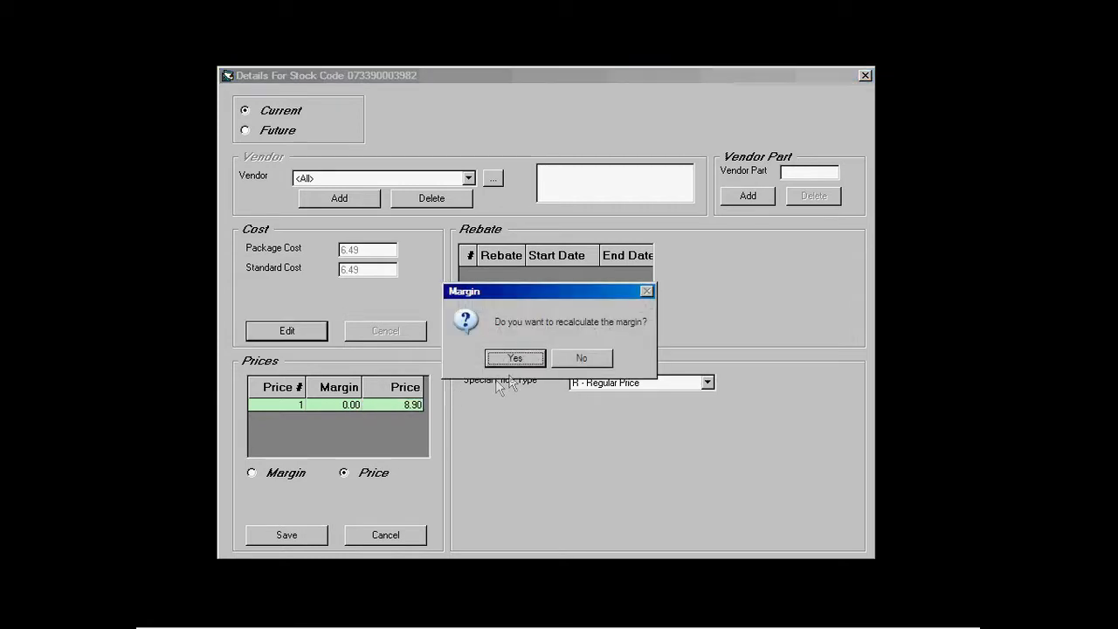
left_click(520, 360)
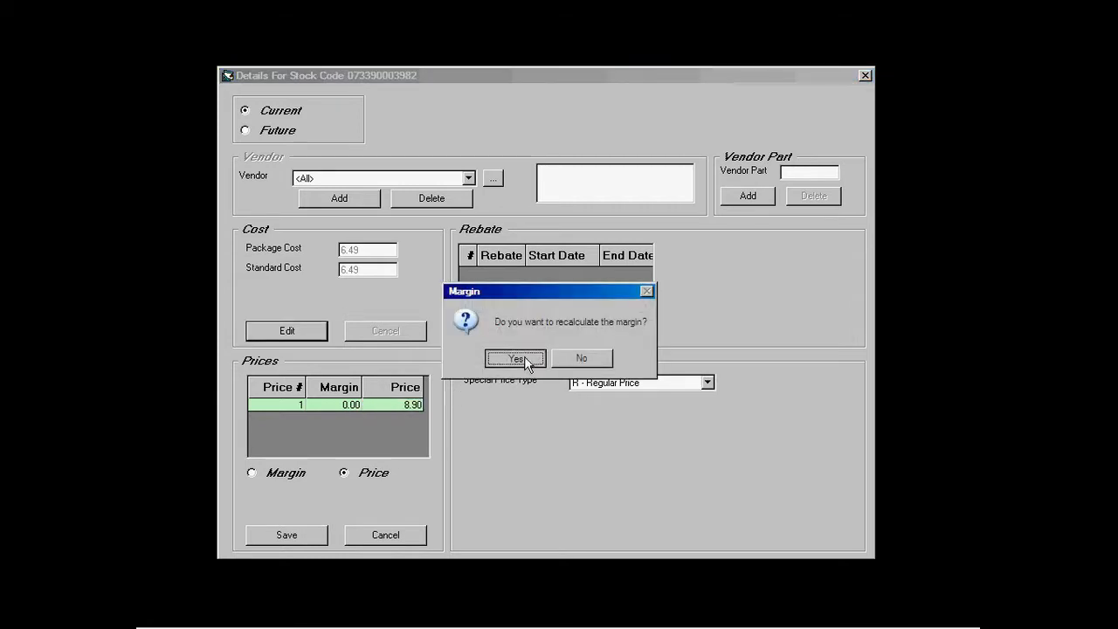
left_click(294, 541)
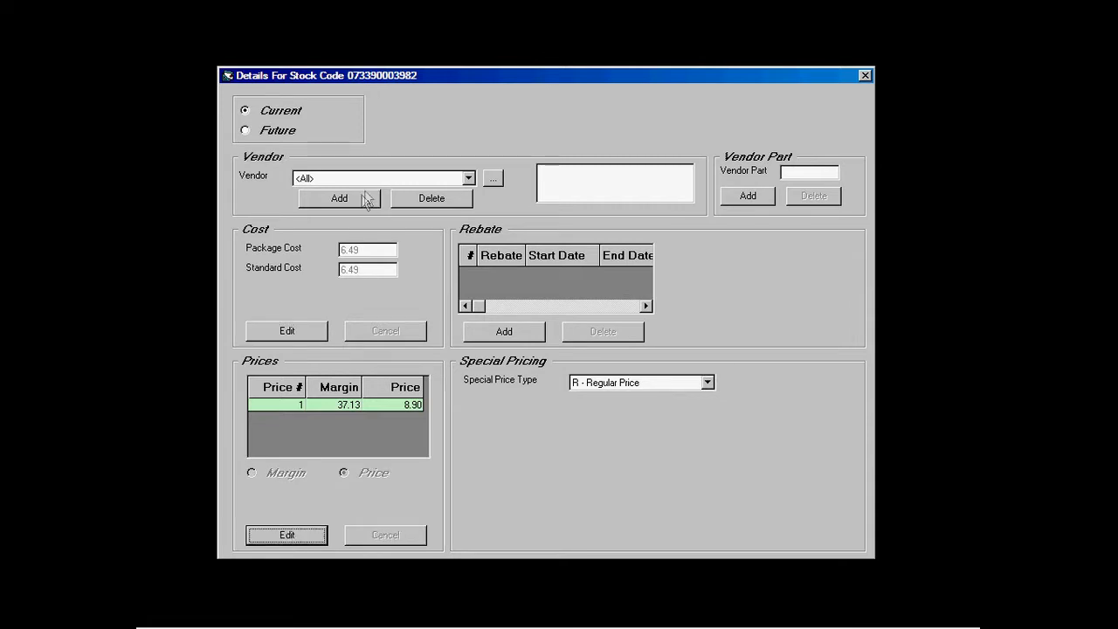
Step: Add Imperial Tobacco as the active vendor with part number 3214
left_click(468, 178)
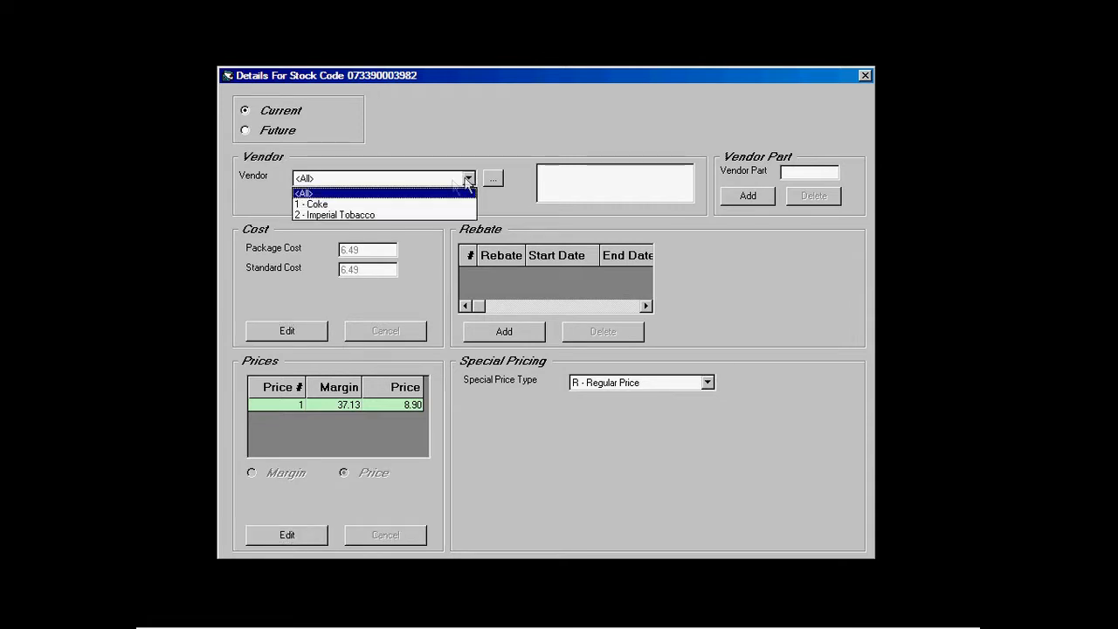
left_click(376, 215)
left_click(543, 170)
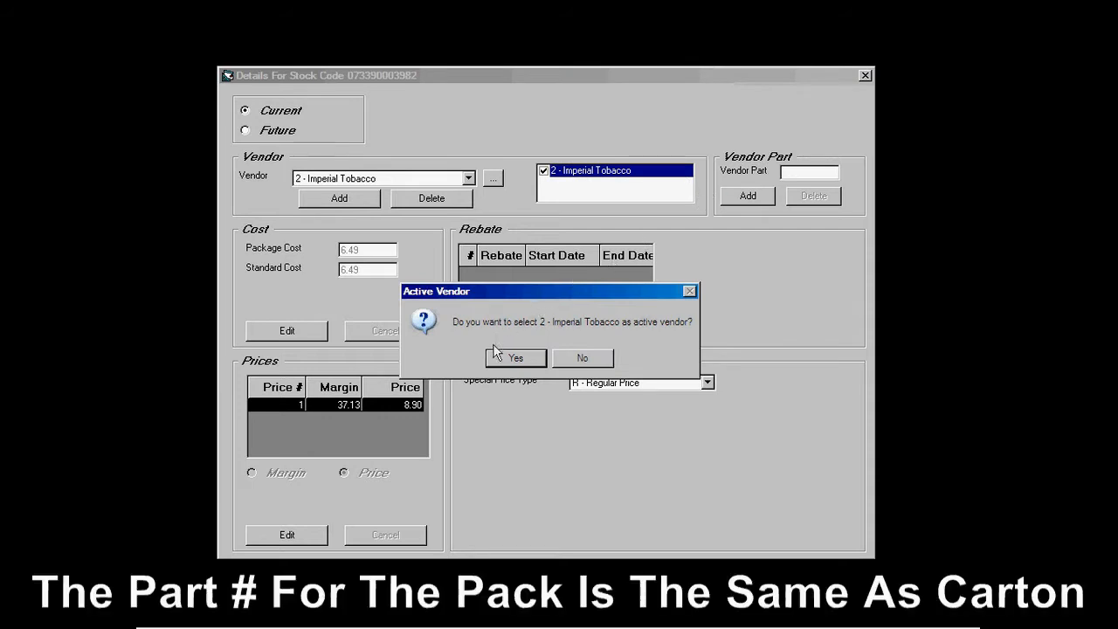
left_click(503, 353)
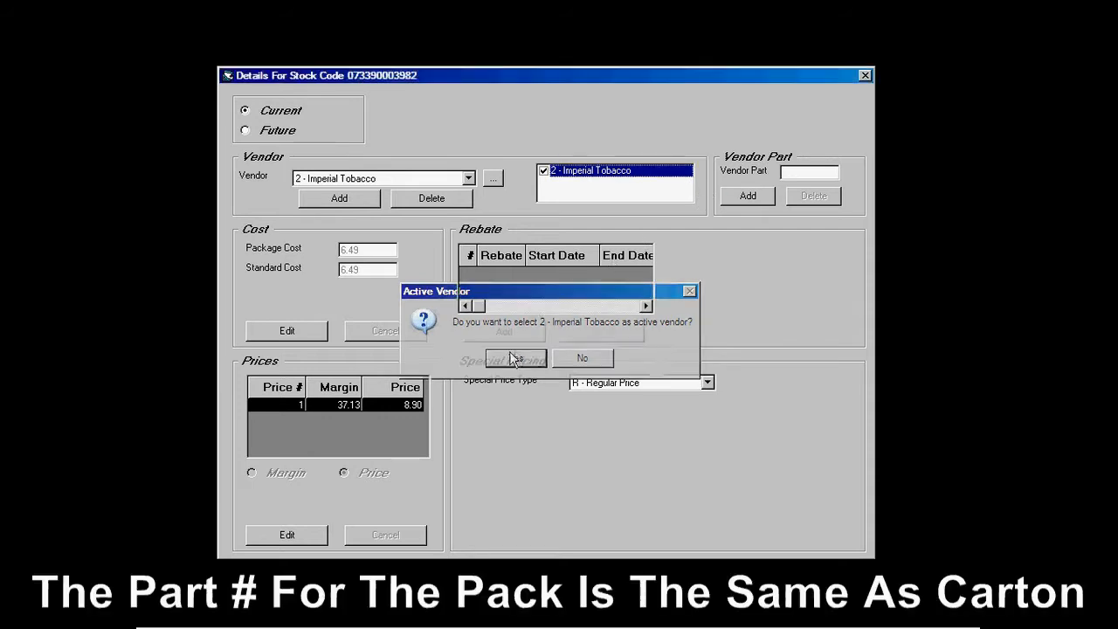
left_click(783, 177)
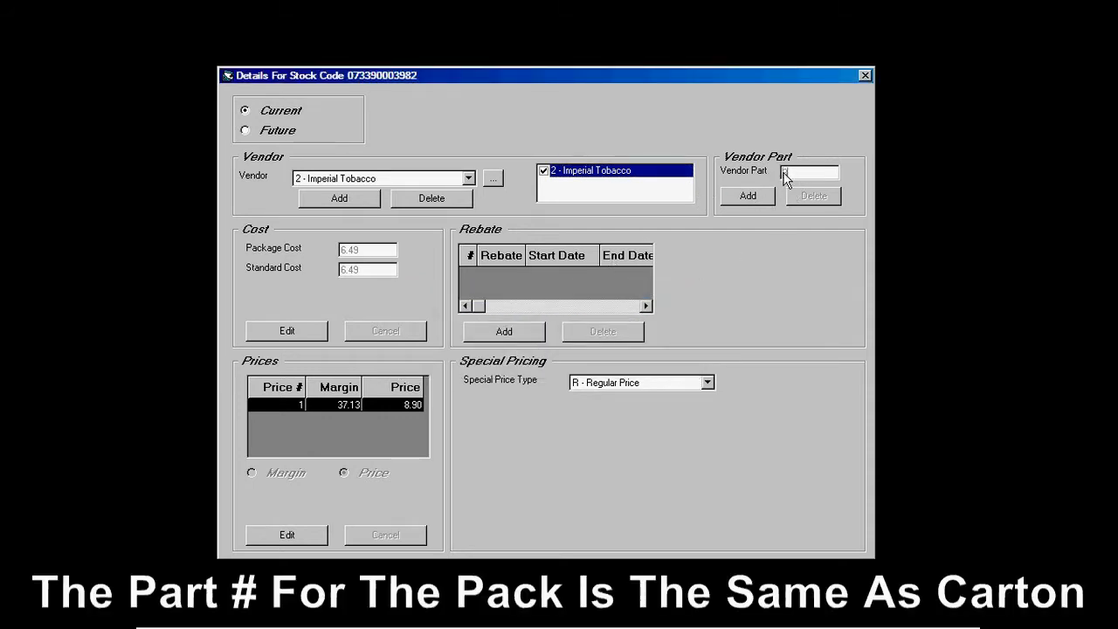
type("3214")
left_click(749, 196)
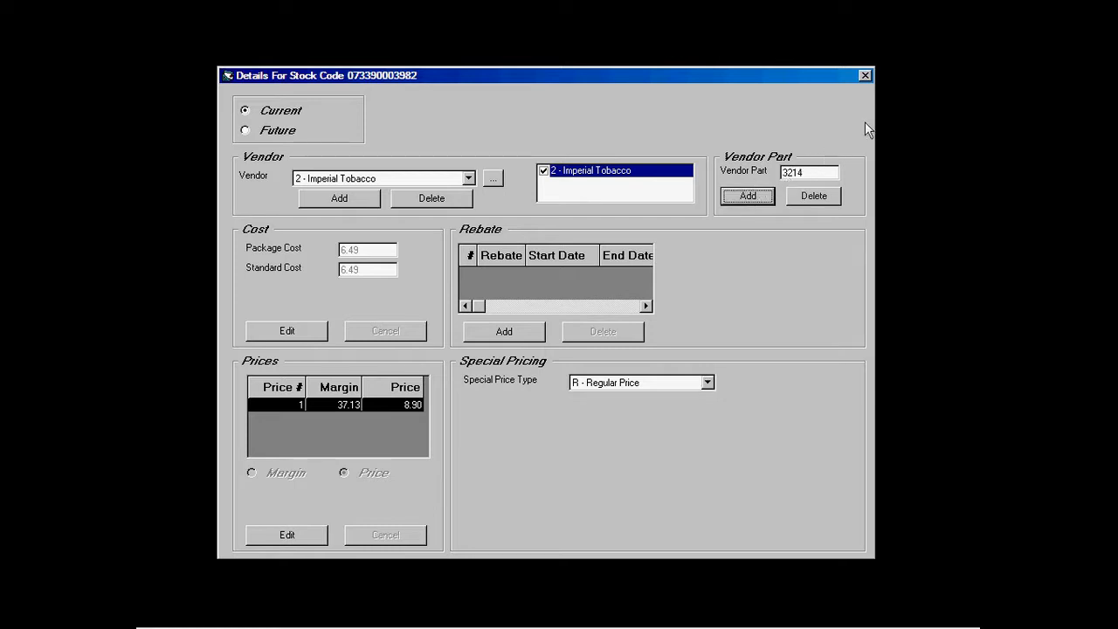
left_click(864, 77)
Step: Add the HST - A tax to the pack and close back to the main screen
left_click(553, 516)
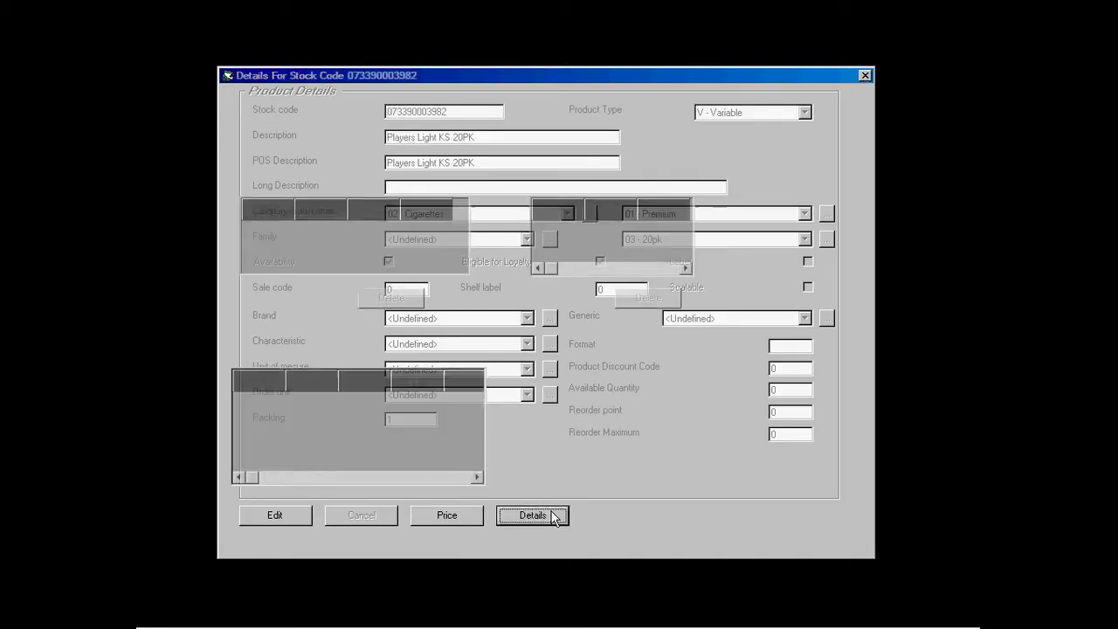
left_click(337, 500)
left_click(476, 358)
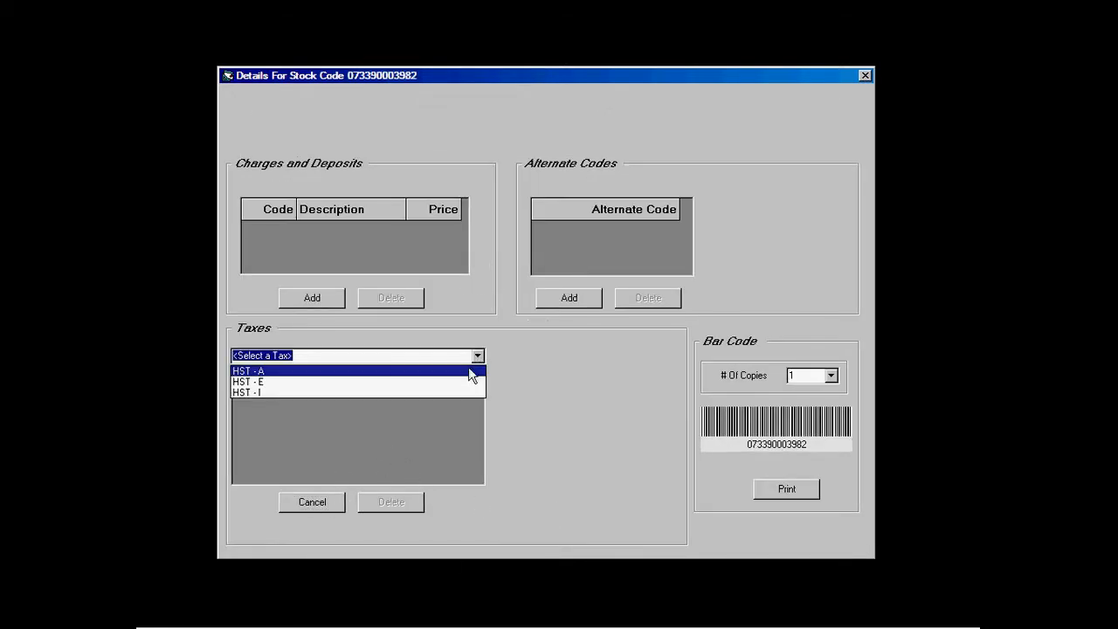
left_click(469, 376)
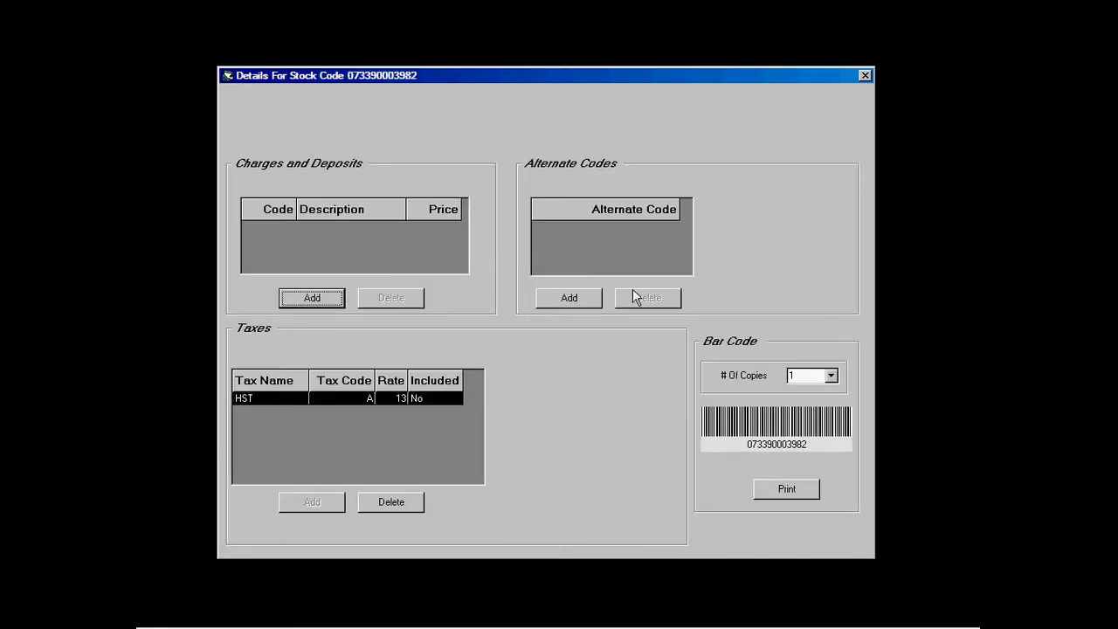
left_click(863, 75)
left_click(862, 75)
left_click(863, 75)
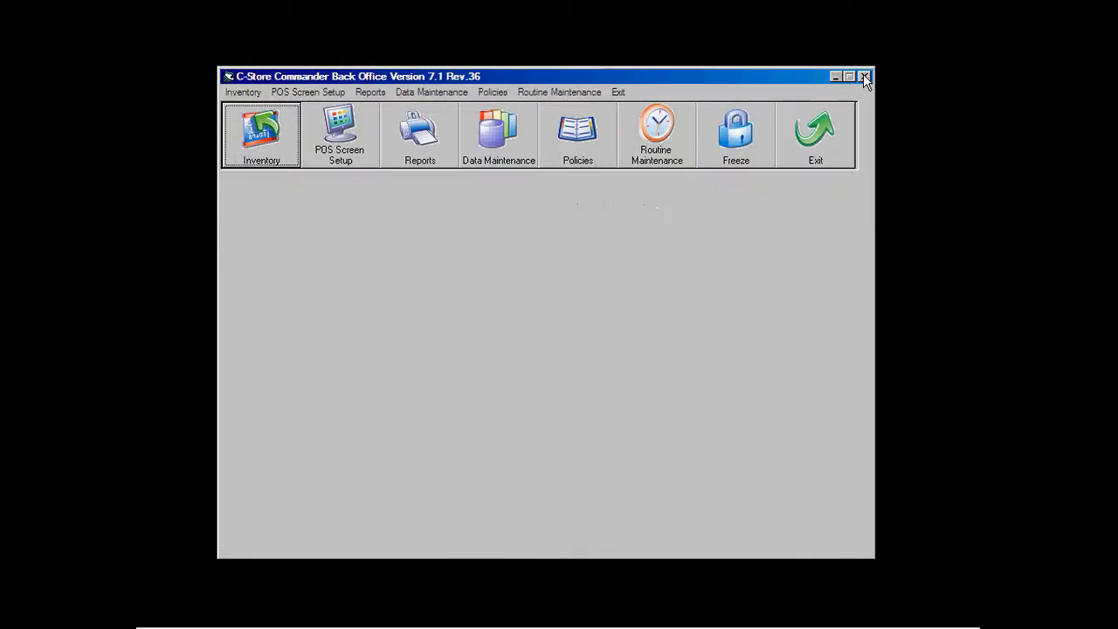
Step: Add Players Light KS 20PK at quantity 10 as a component of the Players Light KS Carton kit
left_click(261, 148)
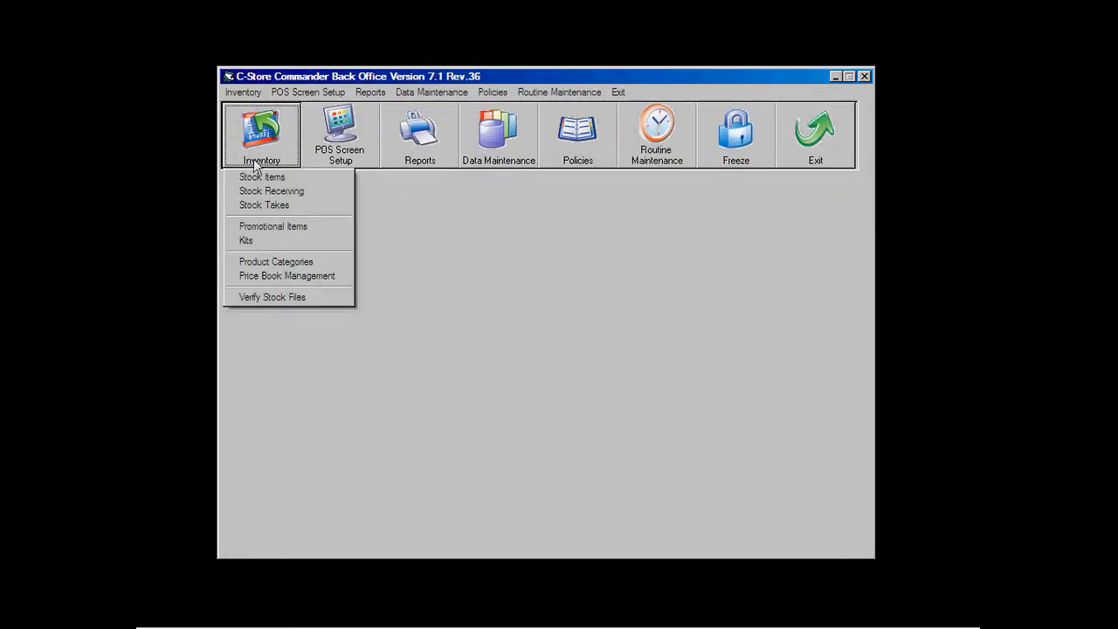
left_click(249, 240)
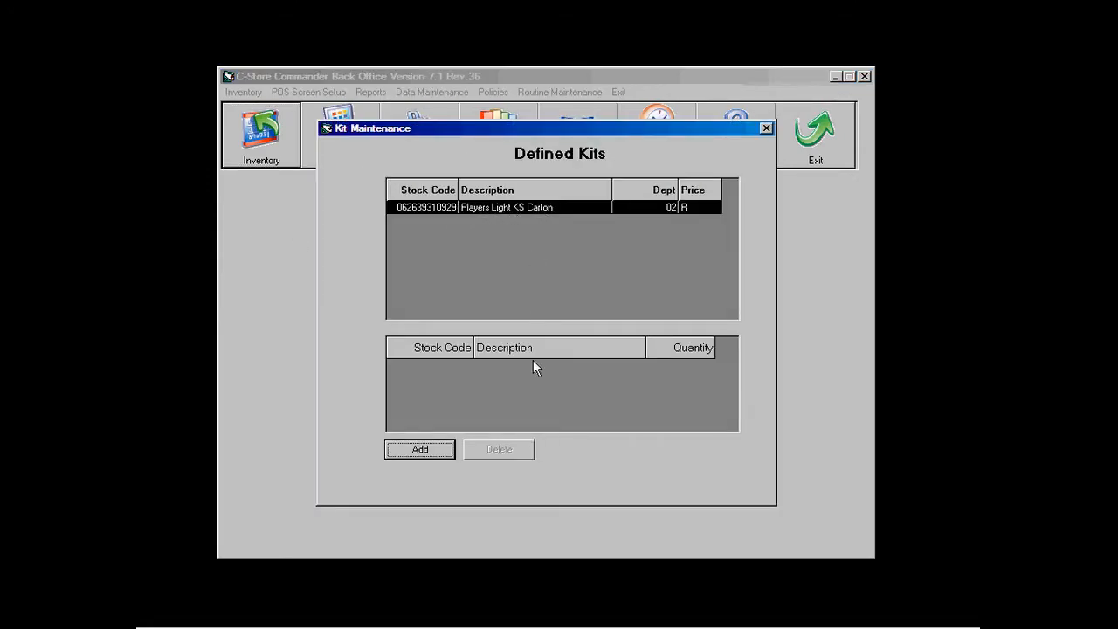
left_click(416, 450)
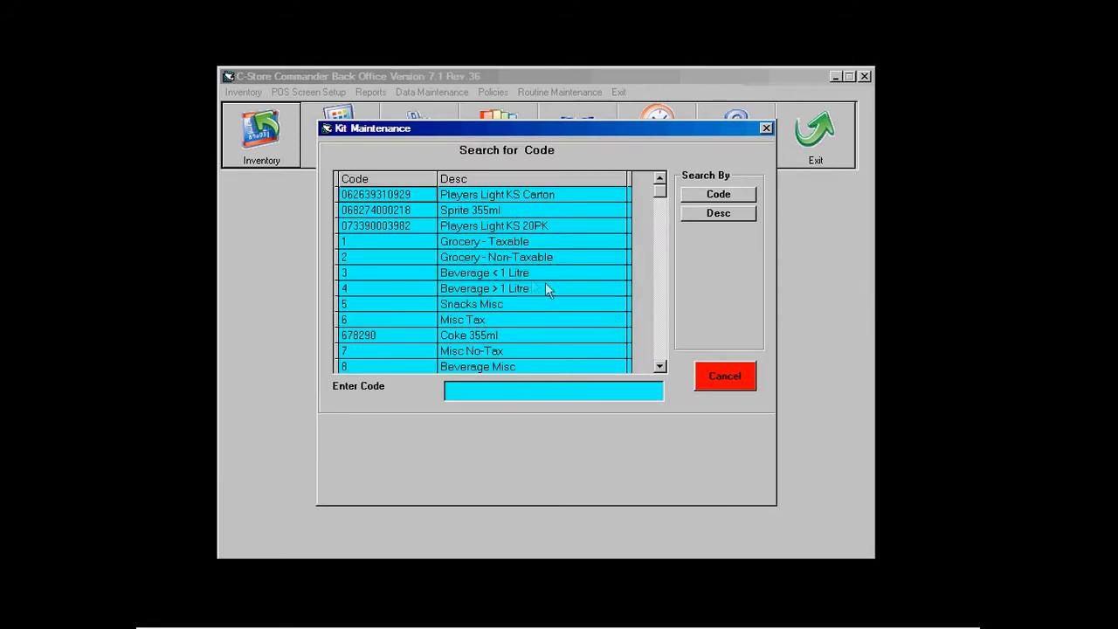
double_click(421, 227)
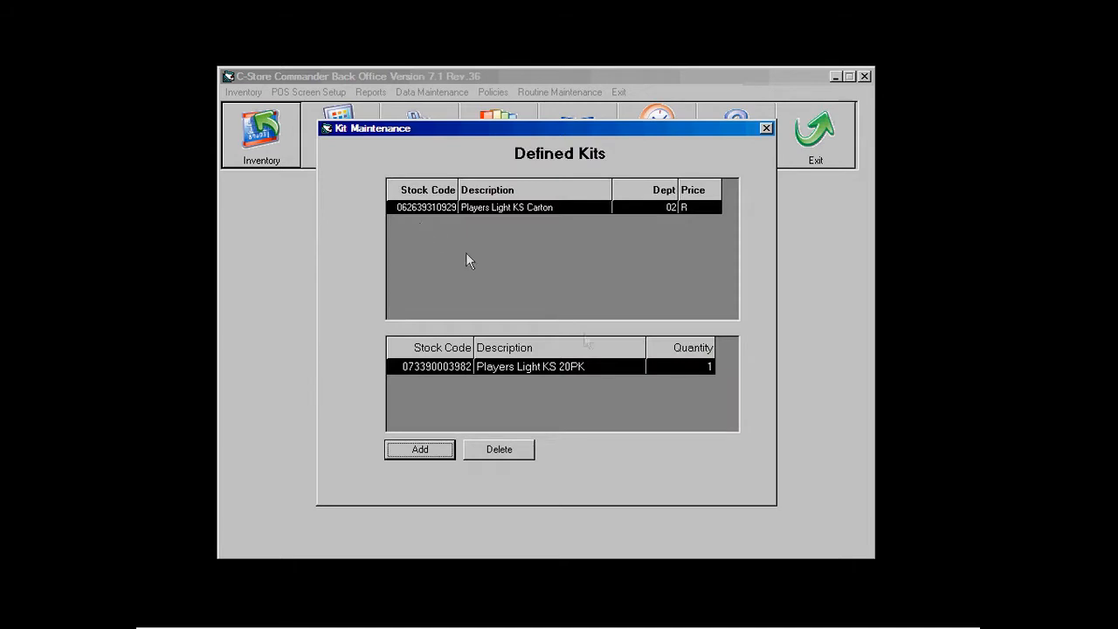
left_click(689, 367)
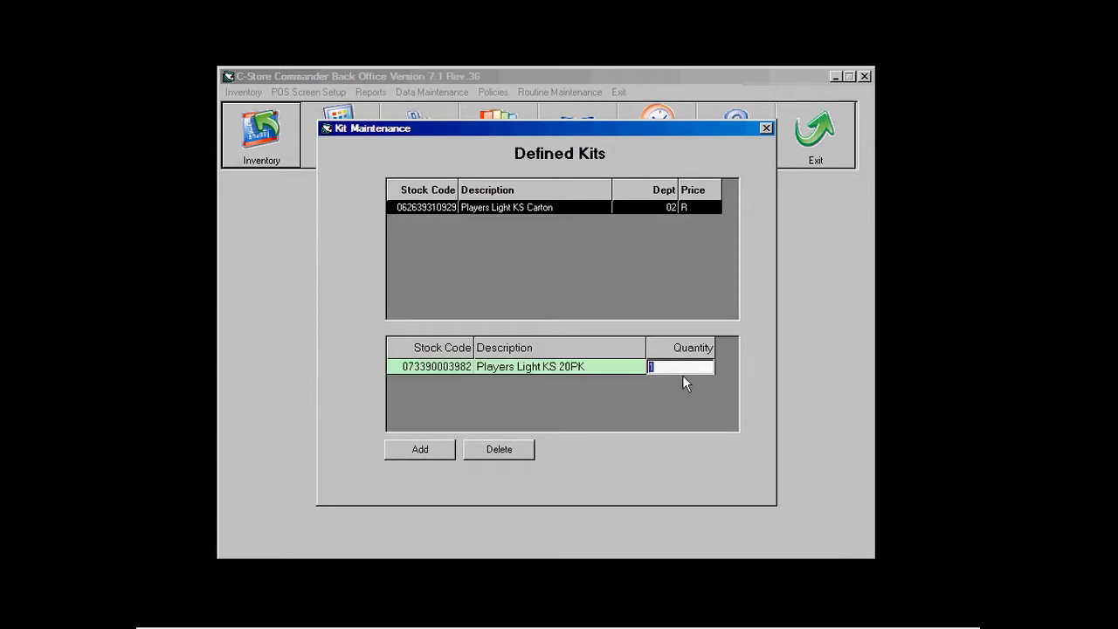
key("Tab")
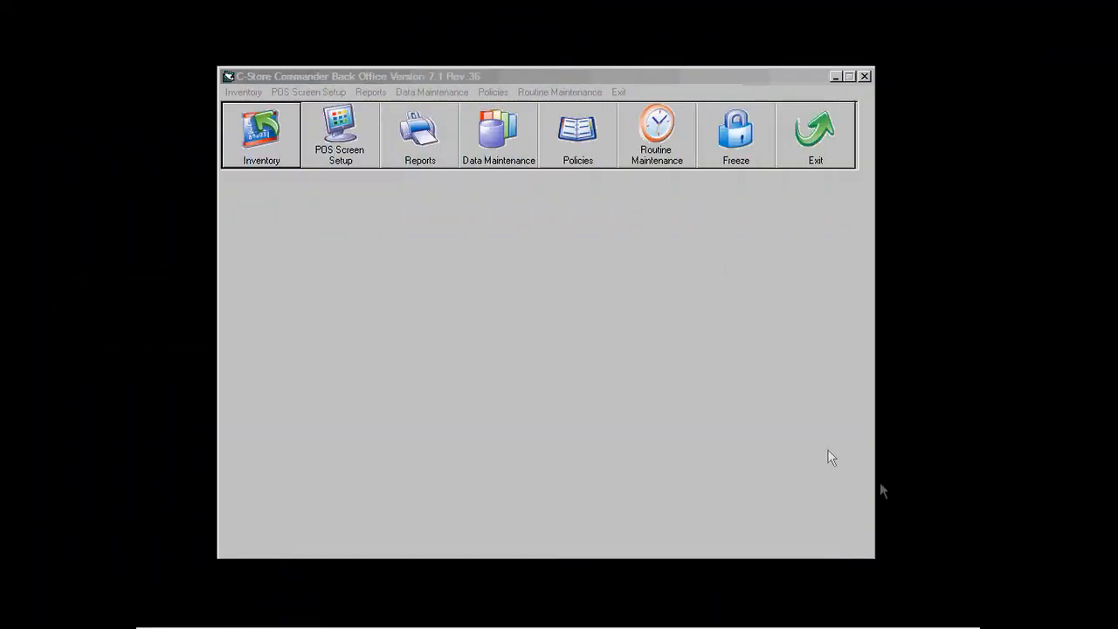
Step: Create promotion 1 with the description 'Monster Energy 2 for $4'
left_click(288, 150)
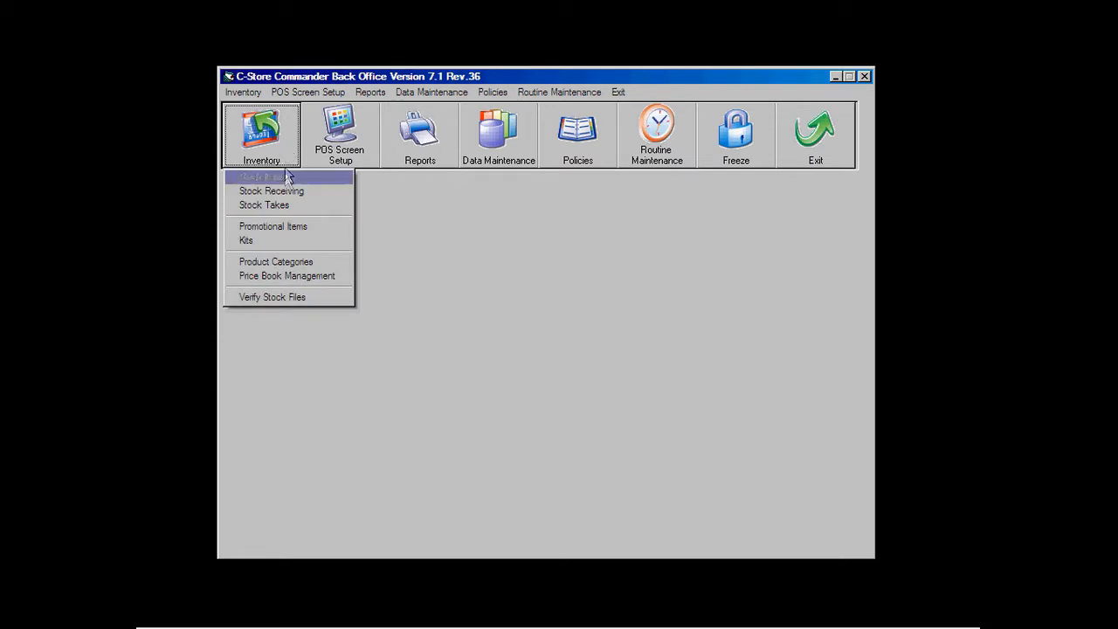
left_click(284, 225)
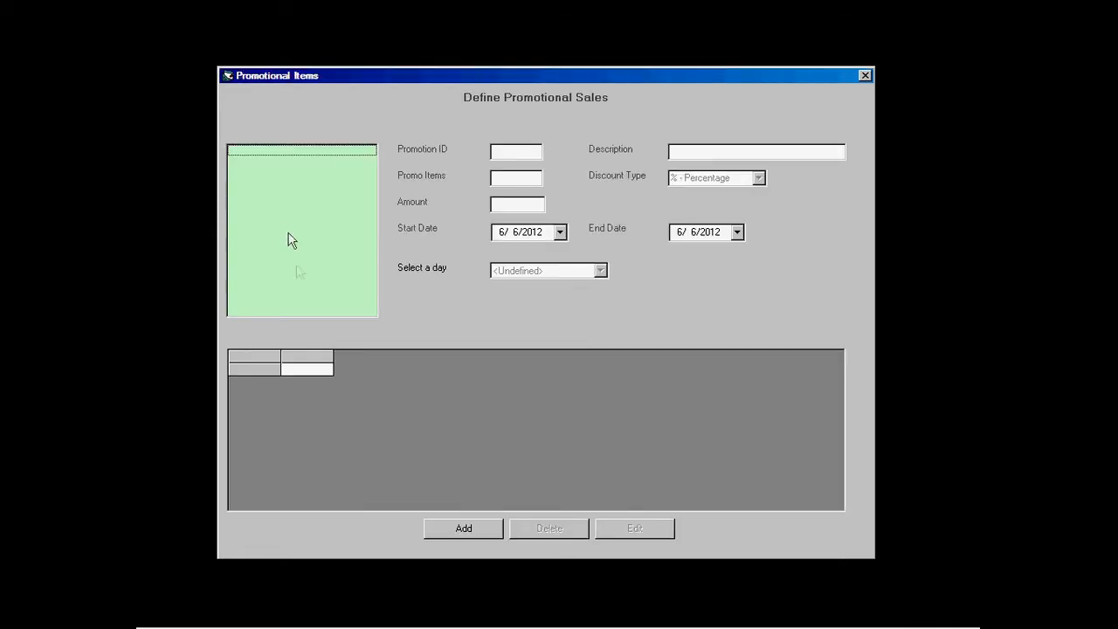
left_click(461, 527)
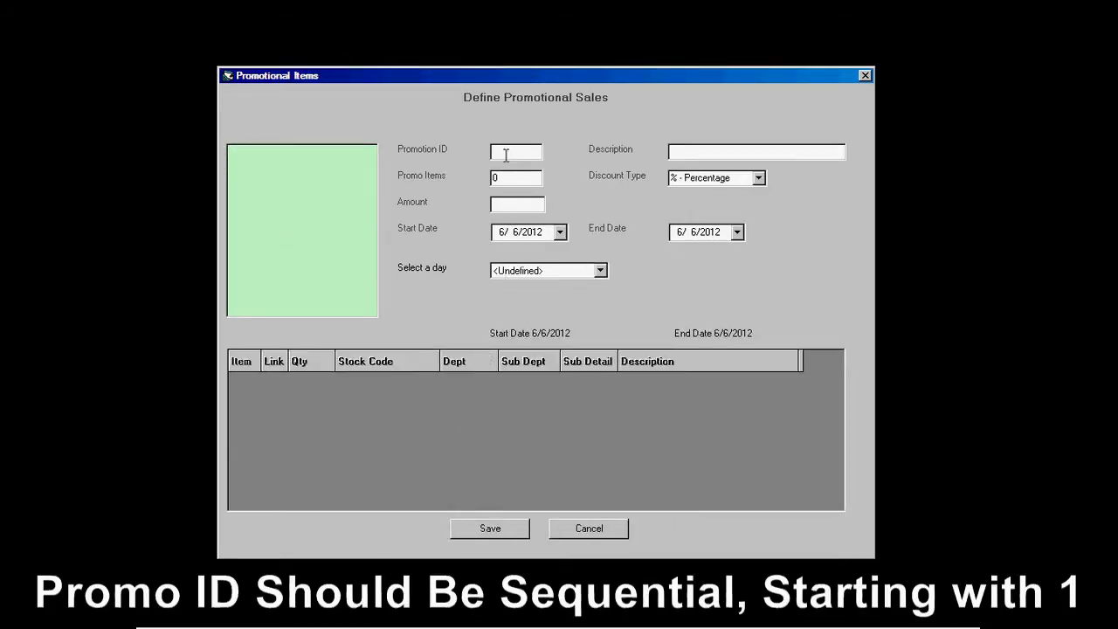
type("1")
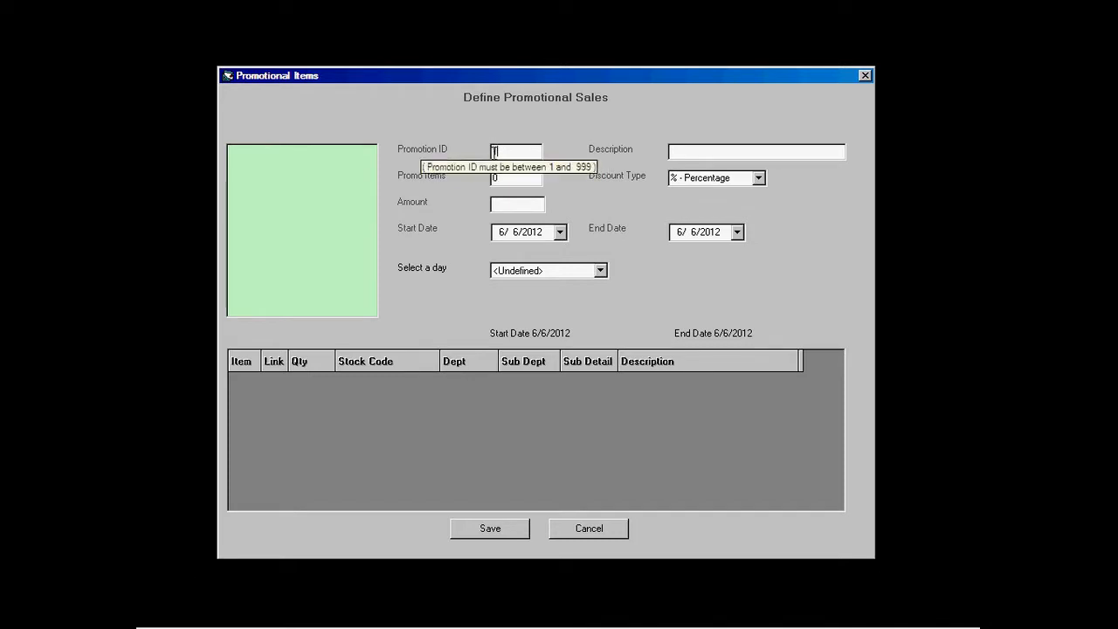
left_click(698, 152)
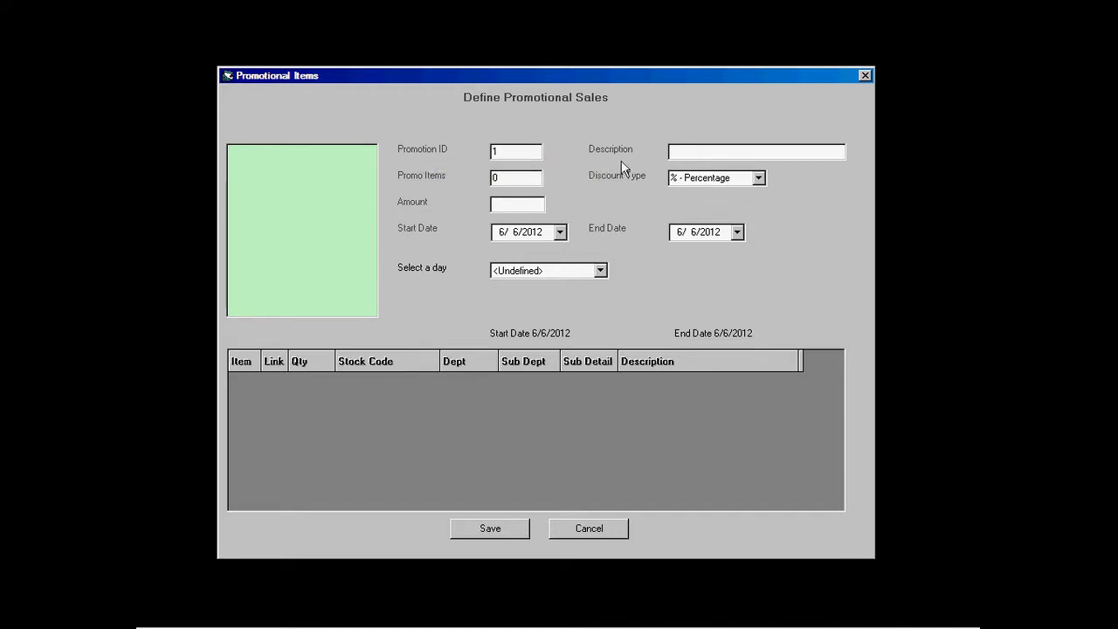
type("Monster Ener")
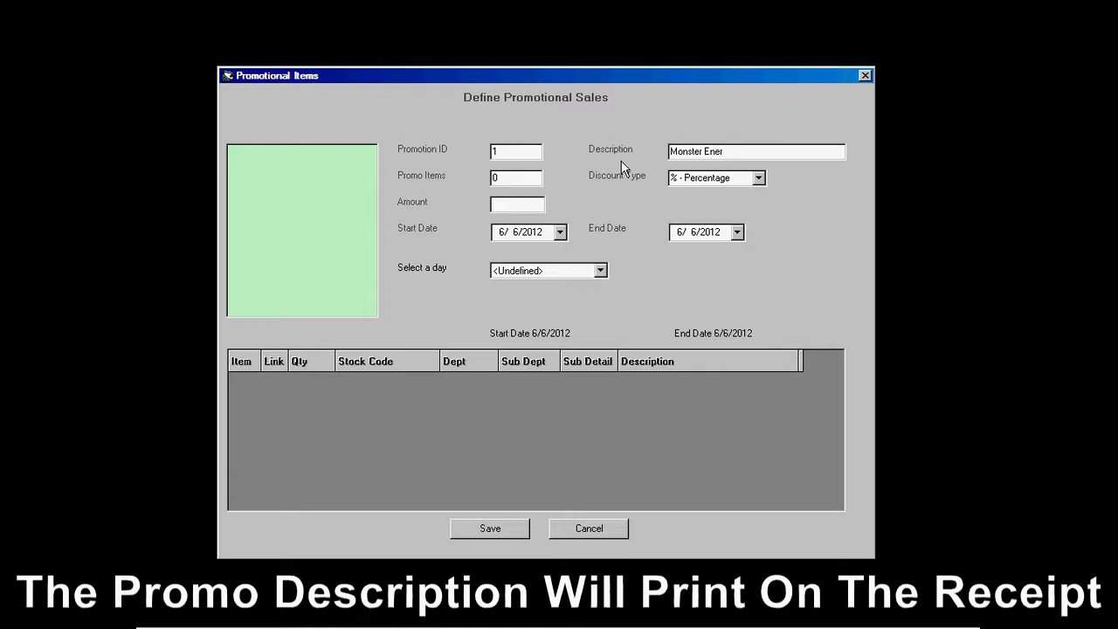
type("gy 2 for $4")
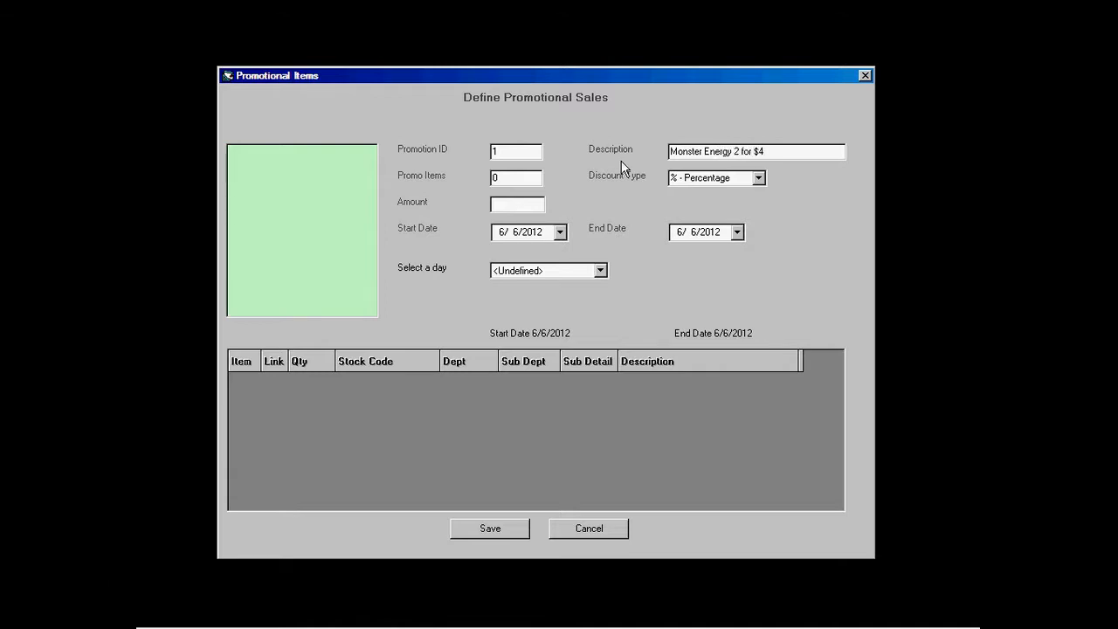
Step: Set 4 promo items, a P - Unit Price discount of 4.00, and end date 6/30/2012
double_click(493, 178)
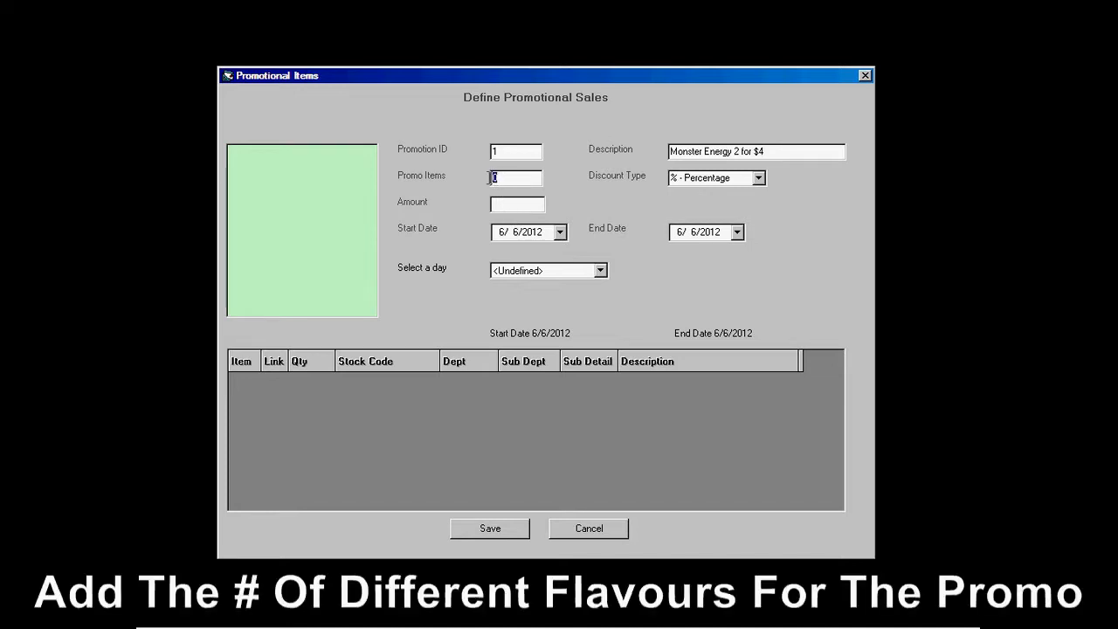
type("4")
left_click(759, 178)
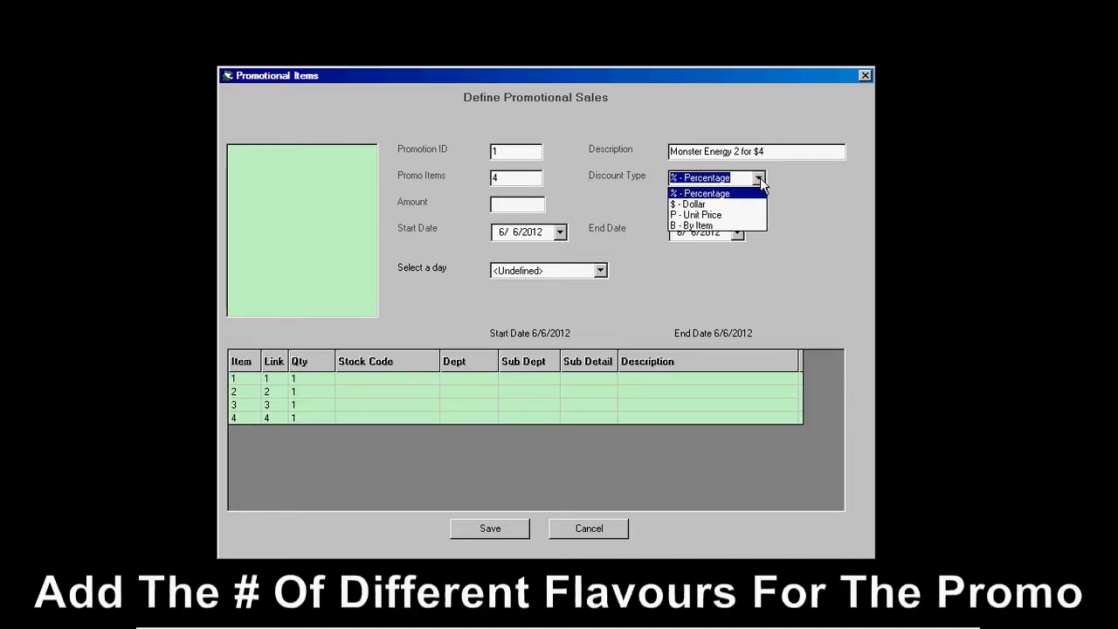
left_click(697, 216)
left_click(524, 205)
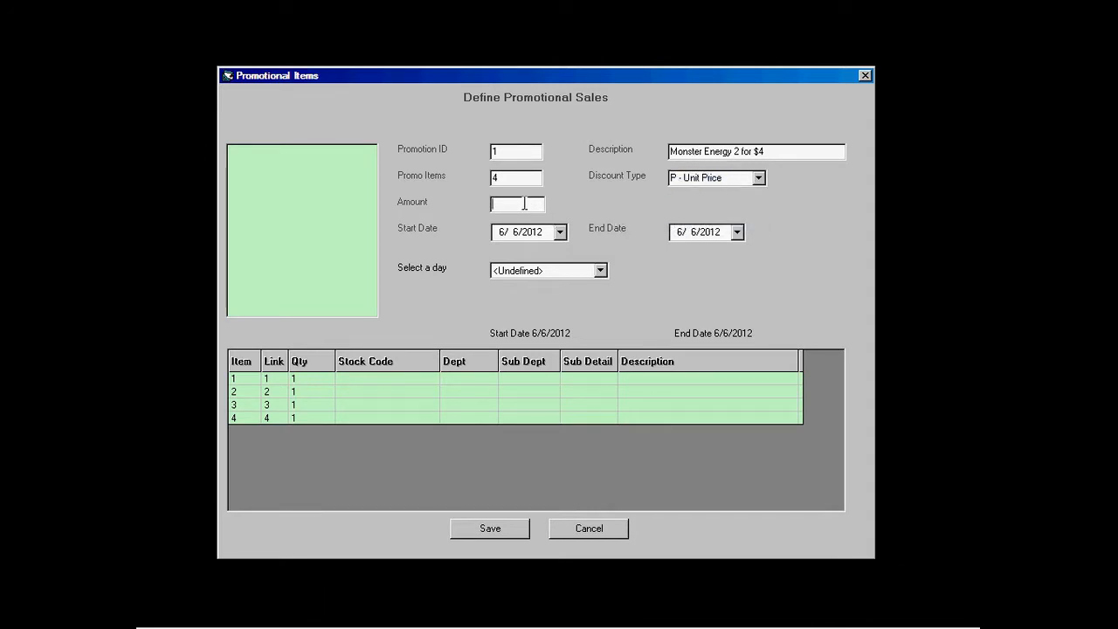
type("4.")
left_click(737, 232)
left_click(810, 337)
Step: Set the Link value of promotion rows 2, 3 and 4 to 1
left_click(275, 393)
left_click(274, 395)
left_click(272, 408)
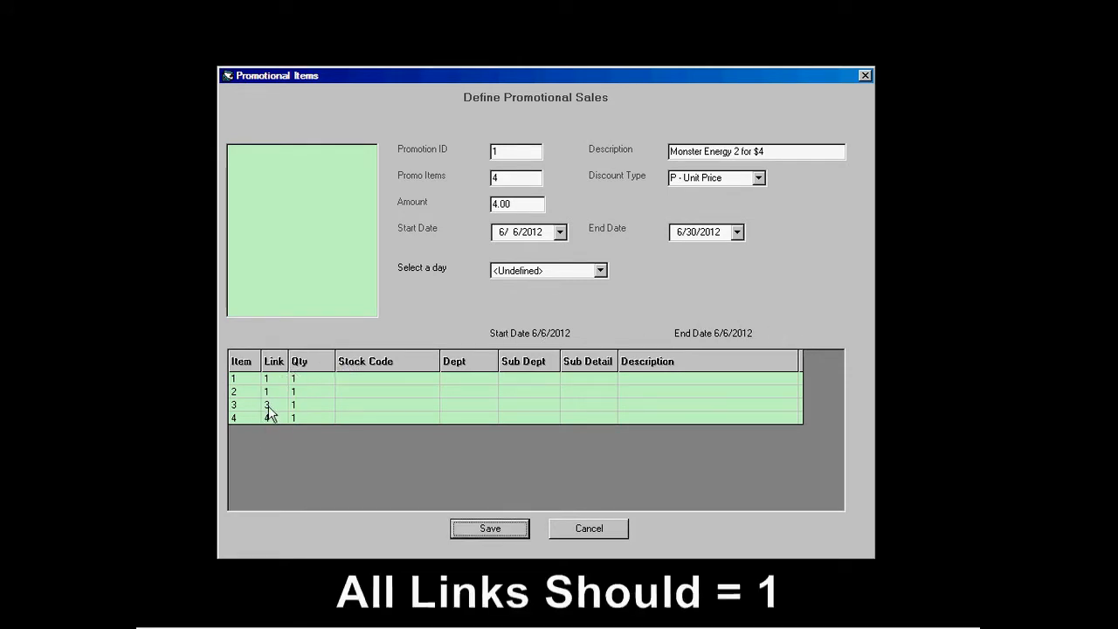
left_click(272, 405)
left_click(277, 407)
left_click(268, 423)
left_click(273, 417)
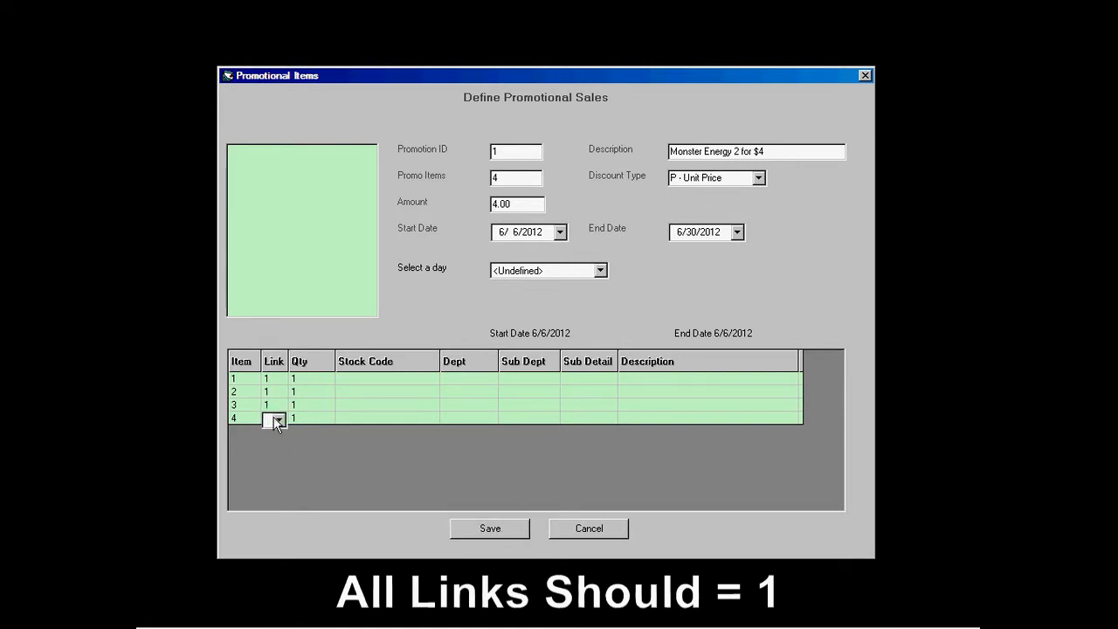
left_click(277, 420)
left_click(269, 434)
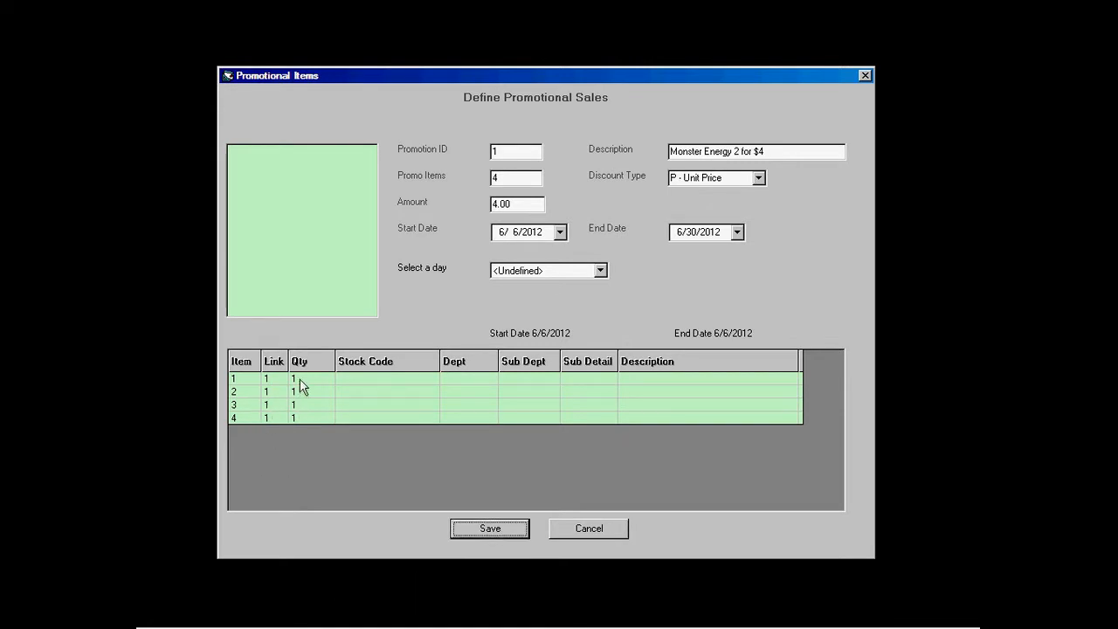
left_click(298, 378)
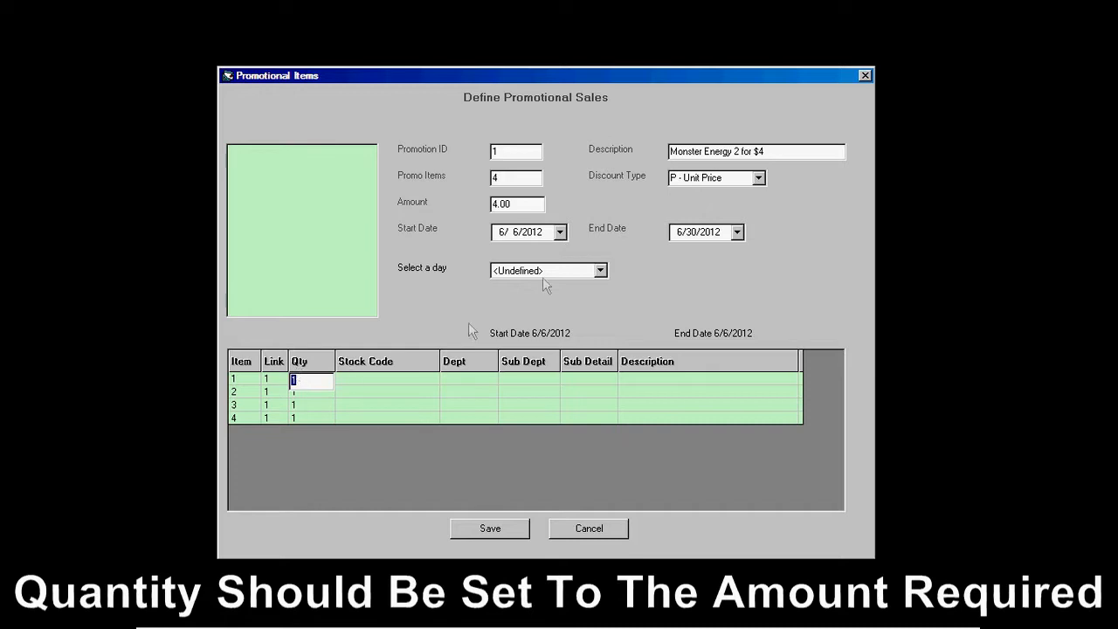
Step: Enter Qty 2 for each of promotion rows 1 through 4
type("2")
key("Return")
left_click(306, 394)
type("2")
key("Return")
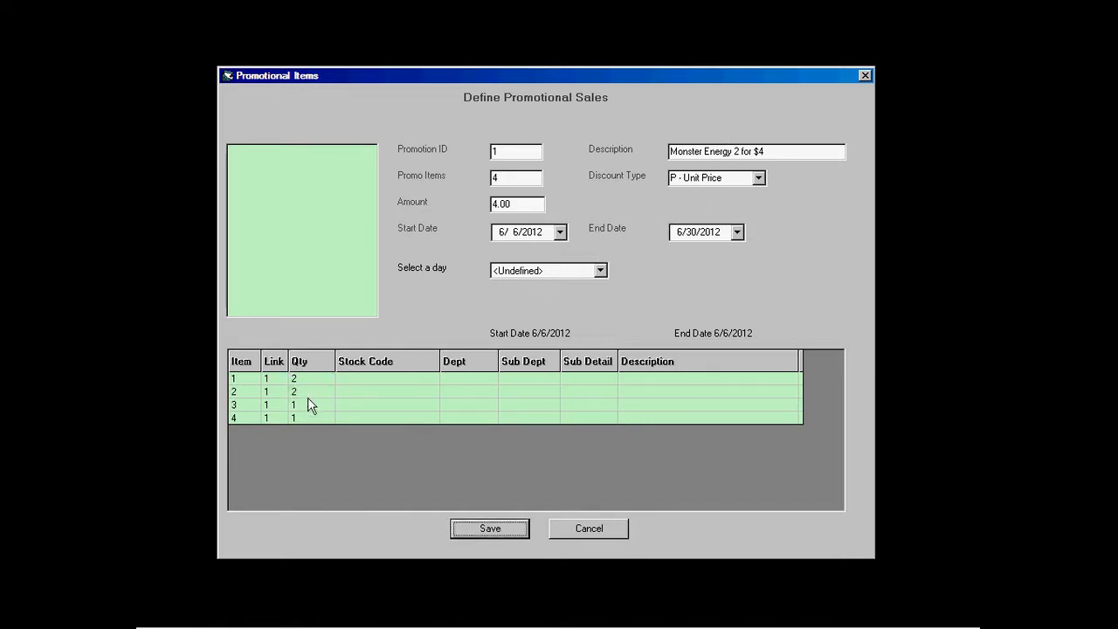
left_click(310, 404)
type("2")
key("Return")
left_click(307, 418)
type("2")
key("Return")
Step: Enter stock codes 568093, 568083, 568213 and 568203 for the White, Yellow, RED and Purple rows
left_click(376, 379)
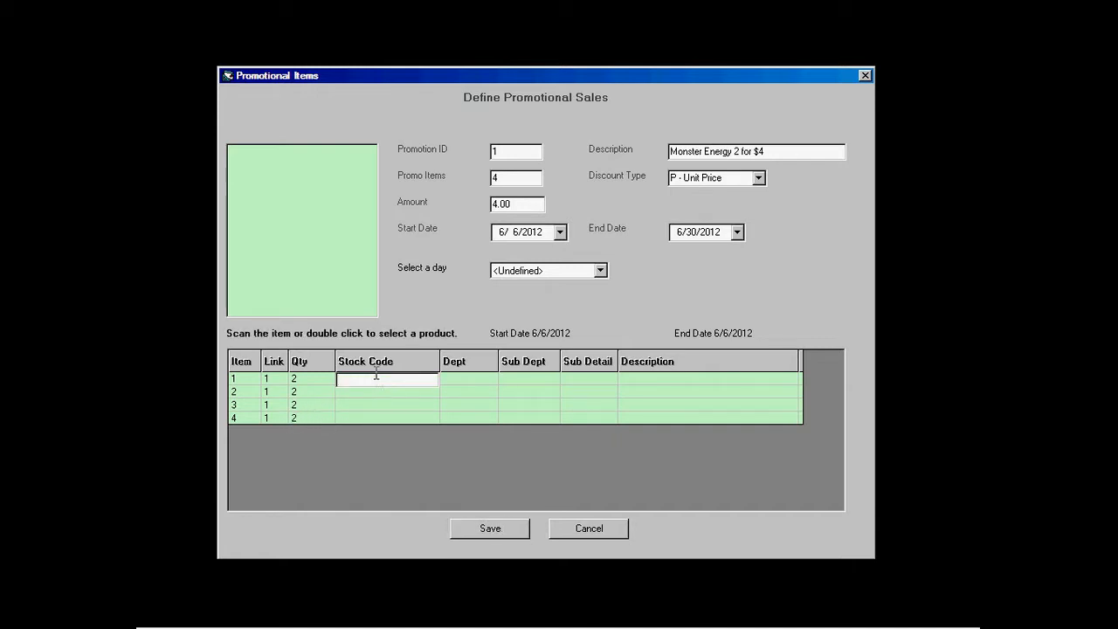
type("568093")
key("Return")
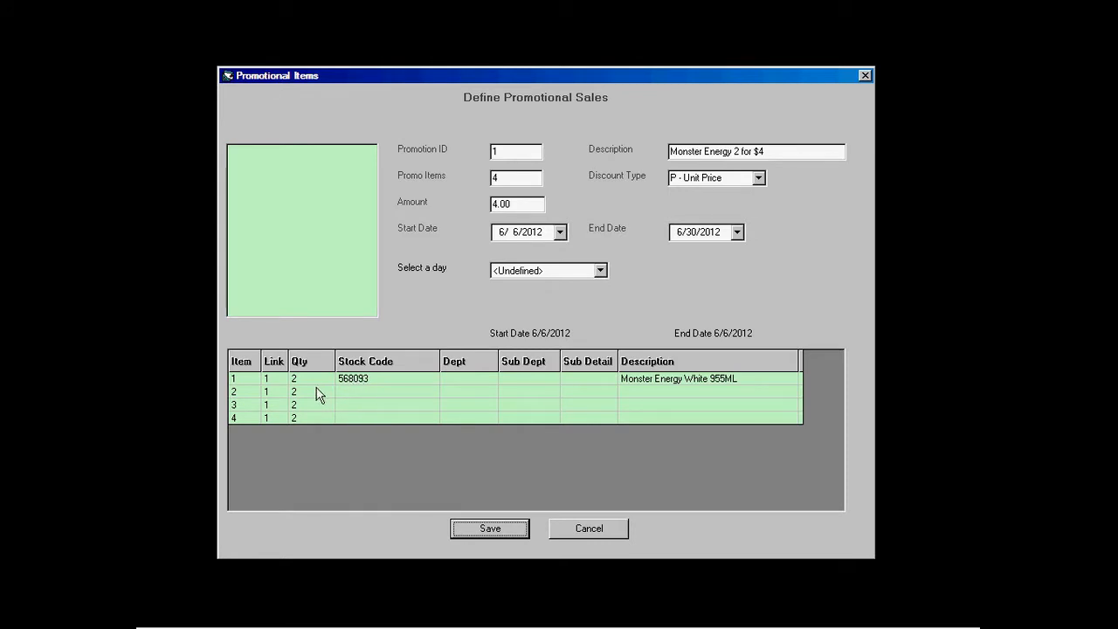
left_click(367, 393)
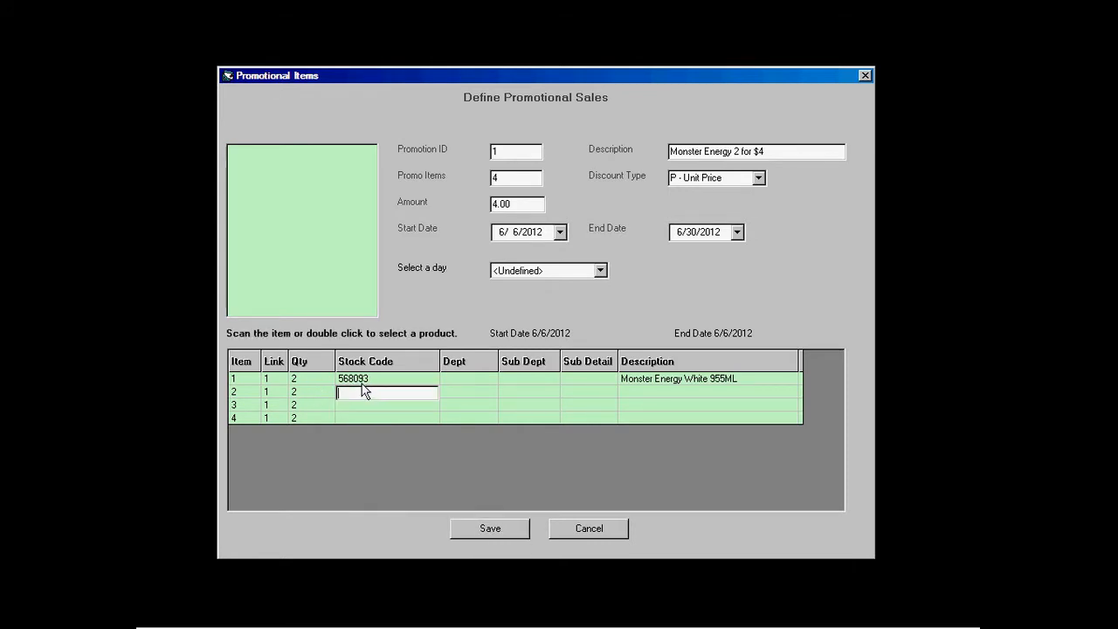
type("568083")
key("Return")
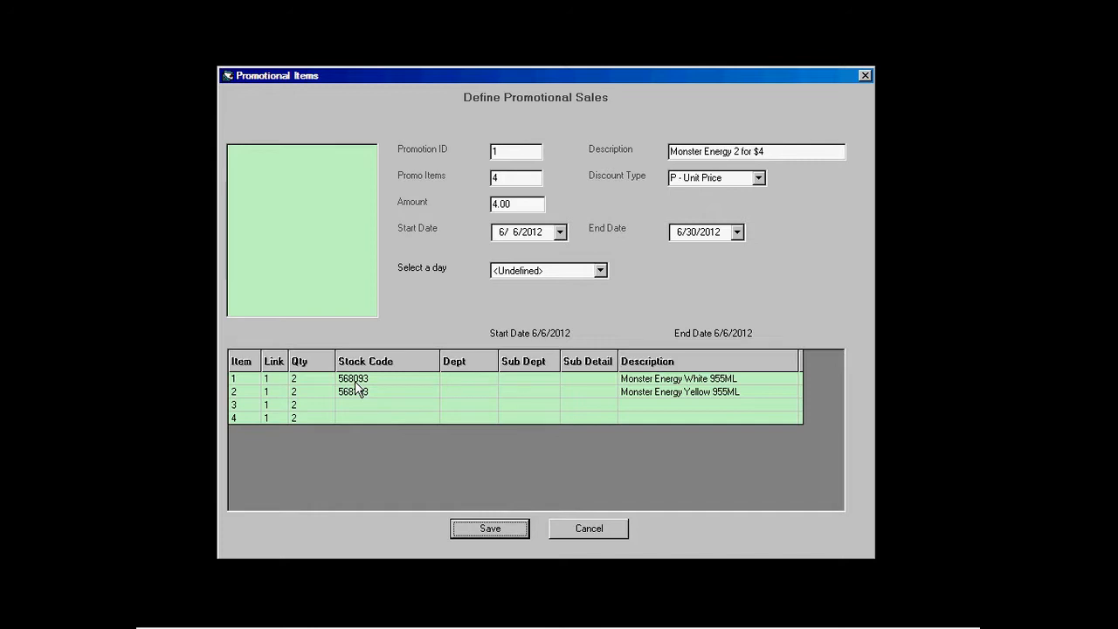
left_click(353, 404)
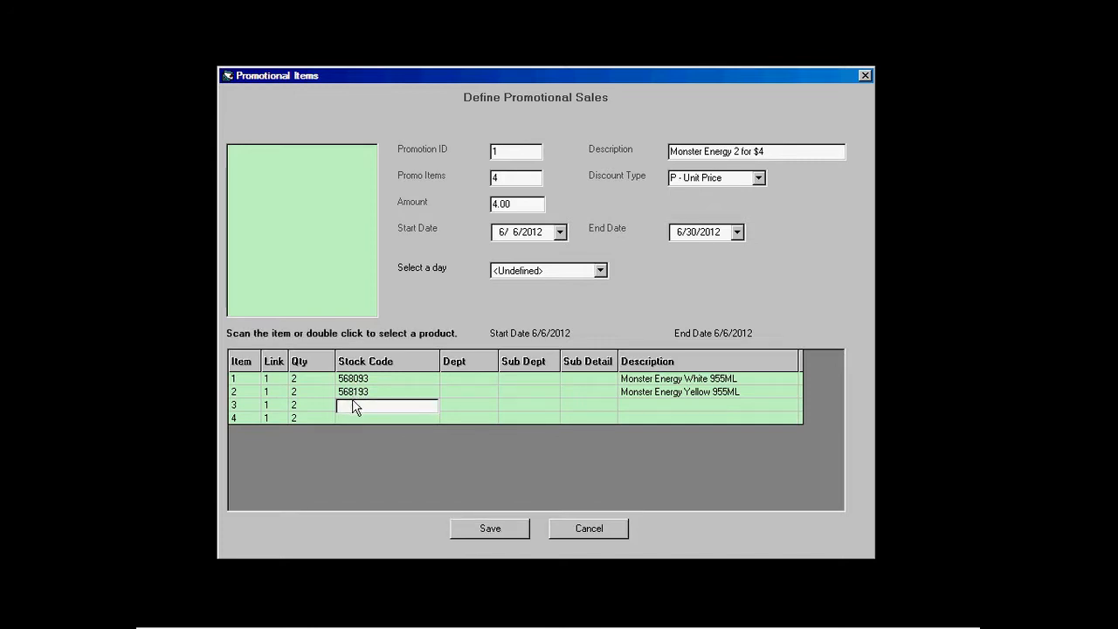
type("568213")
key("Return")
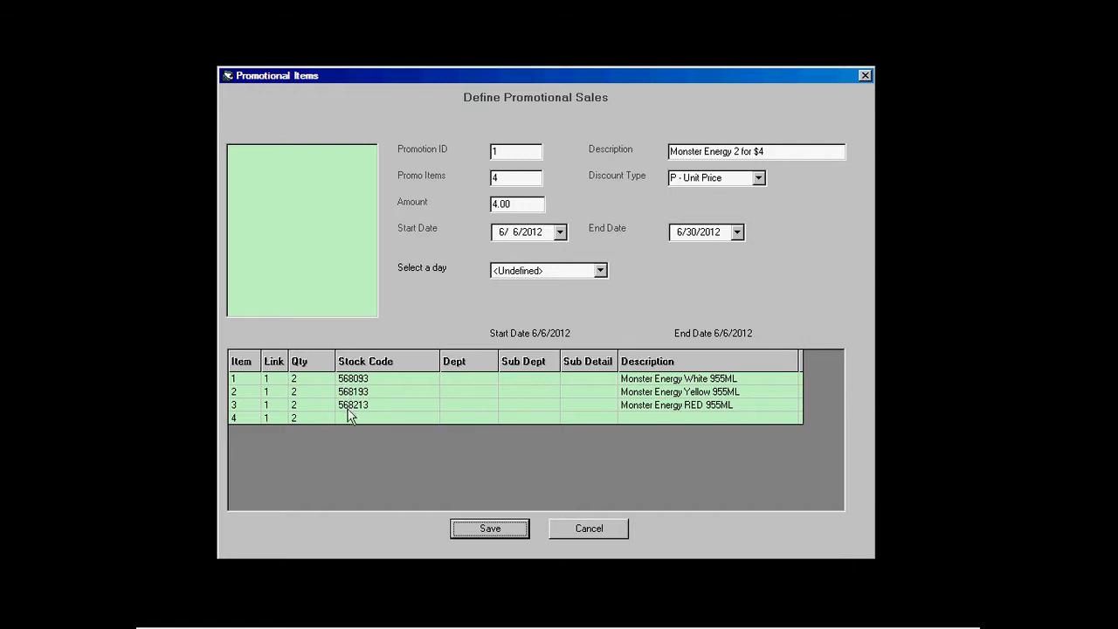
left_click(347, 417)
type("568203")
key("Return")
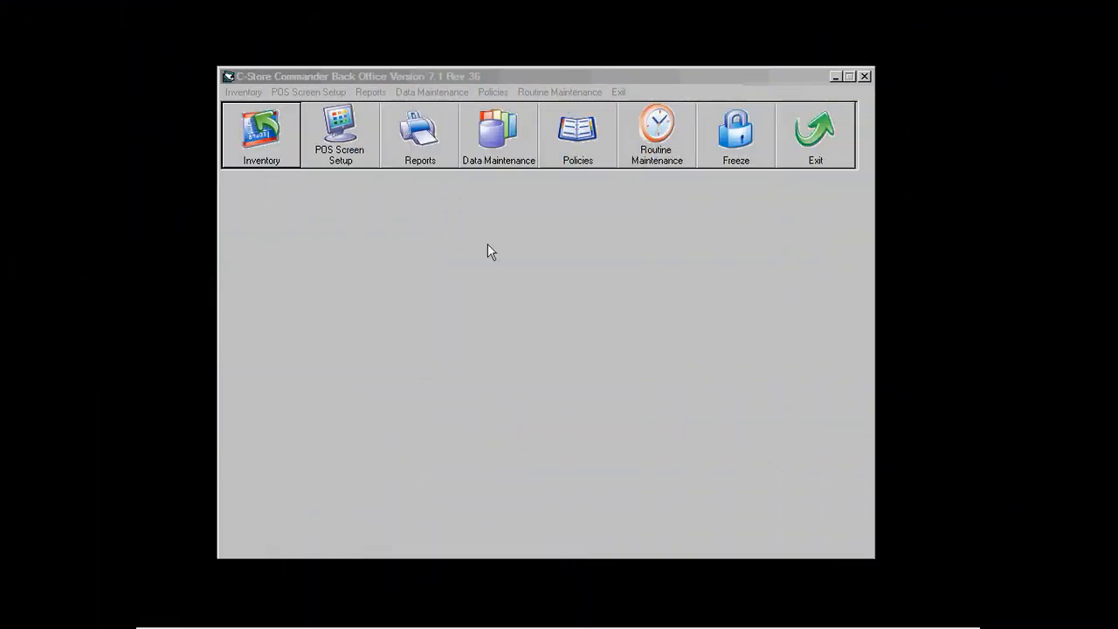
Step: Receive Monster Energy Yellow, stock code 568193, on invoice 0001
left_click(270, 165)
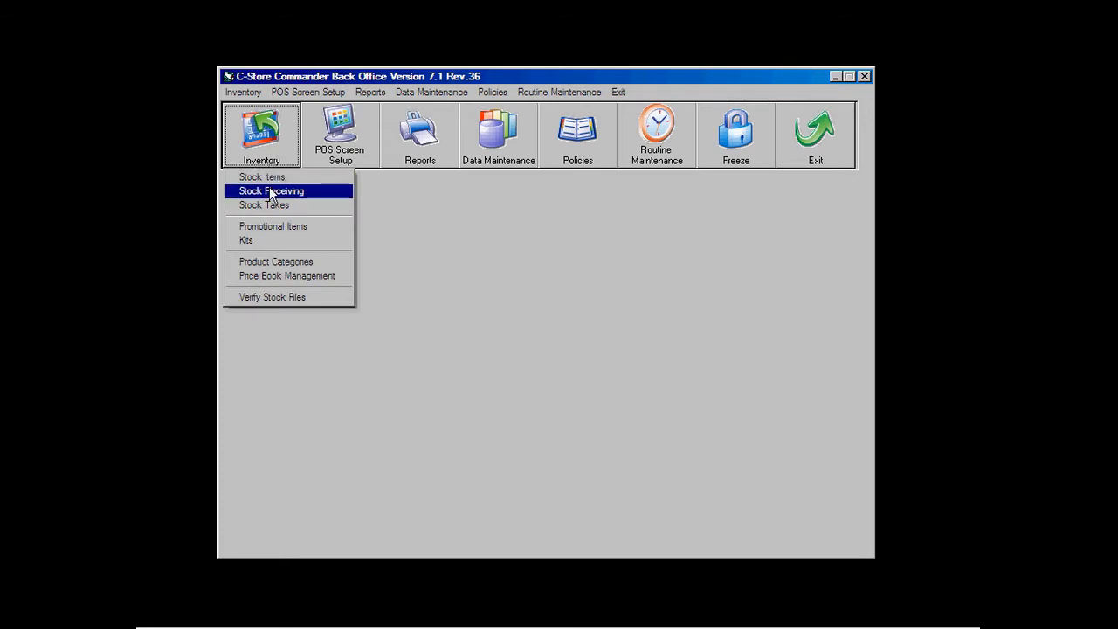
left_click(271, 192)
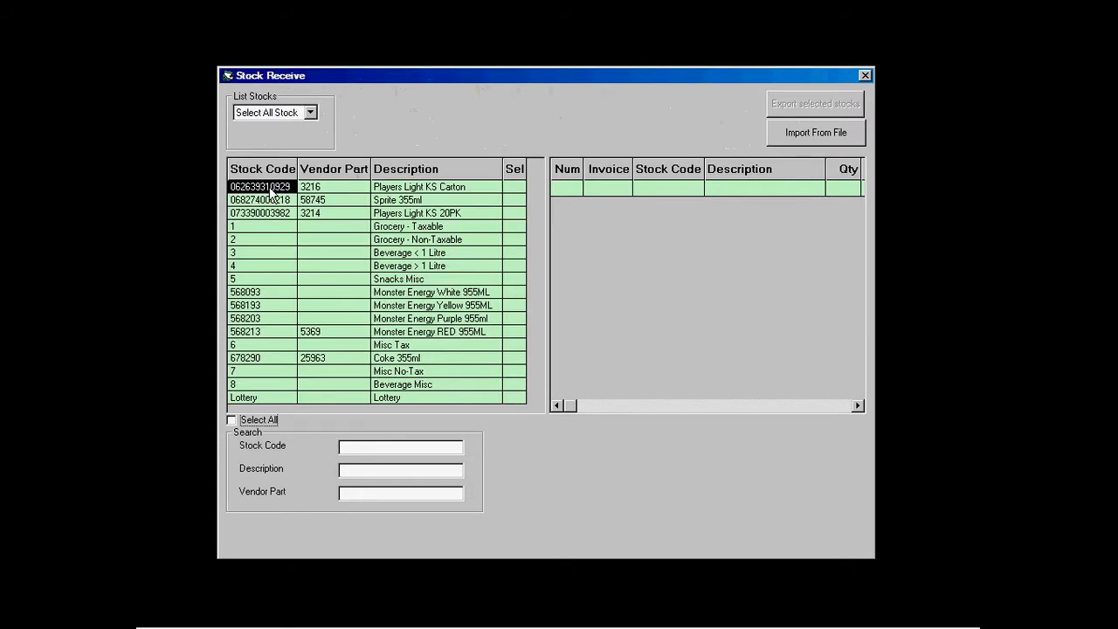
left_click(349, 447)
type("568193")
key("Return")
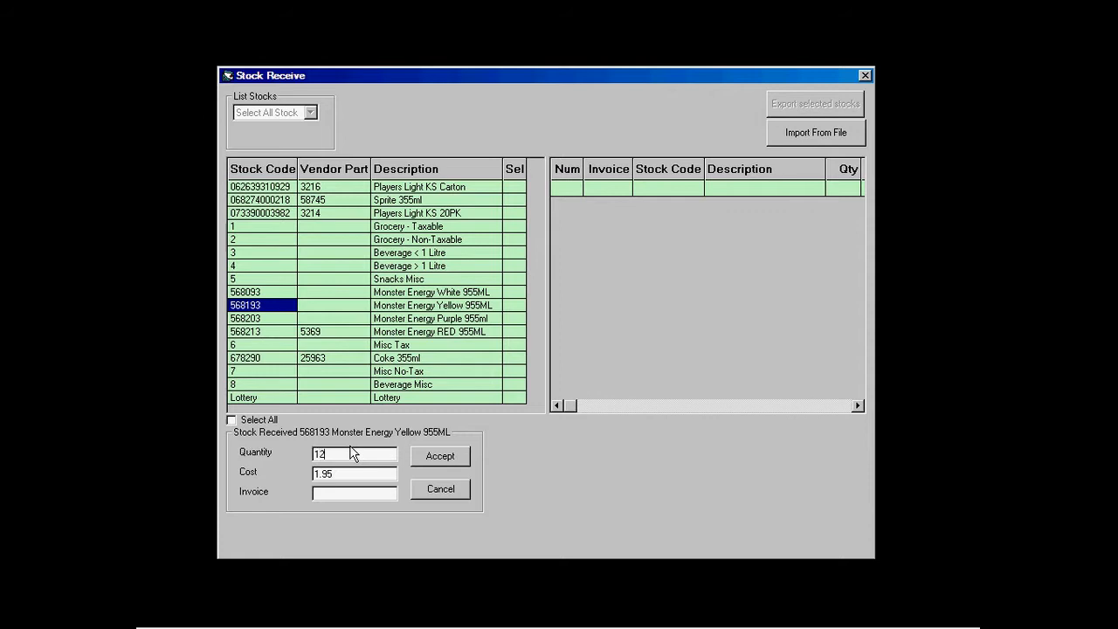
left_click(351, 492)
type("0001")
left_click(438, 457)
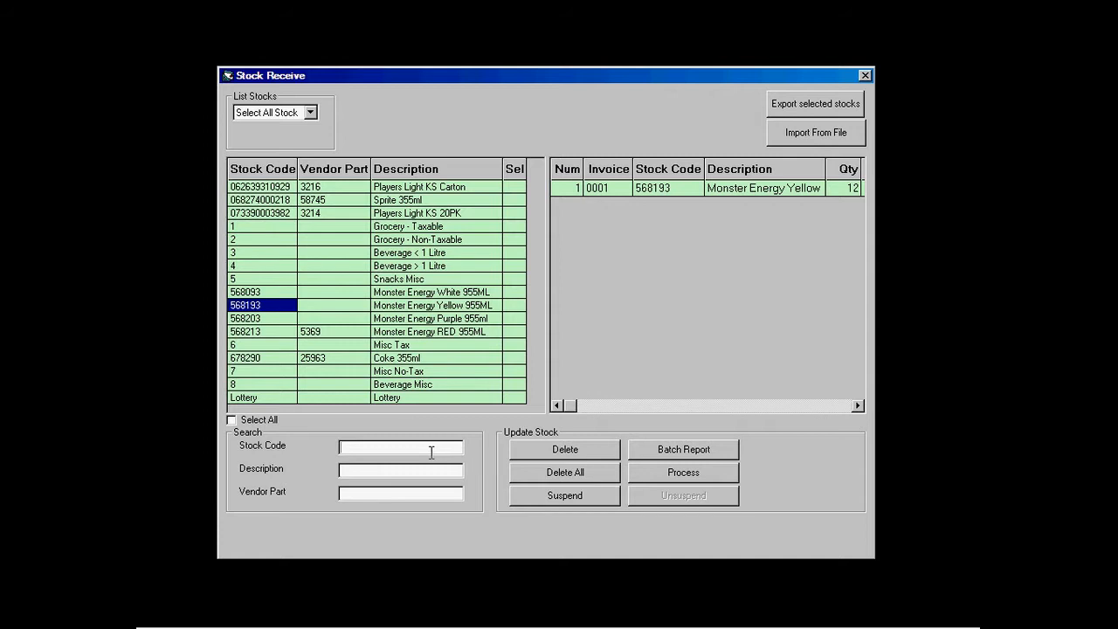
Step: Add receipts of 12 units each for stock codes 568213, 568203 and 568093
type("568213")
key("Return")
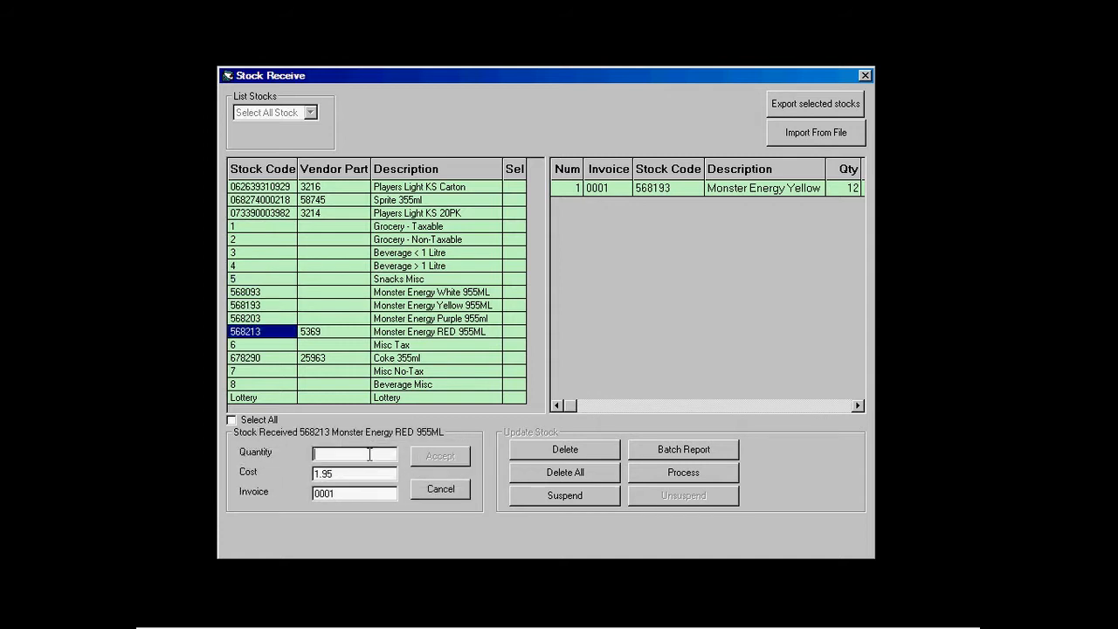
type("12")
left_click(437, 457)
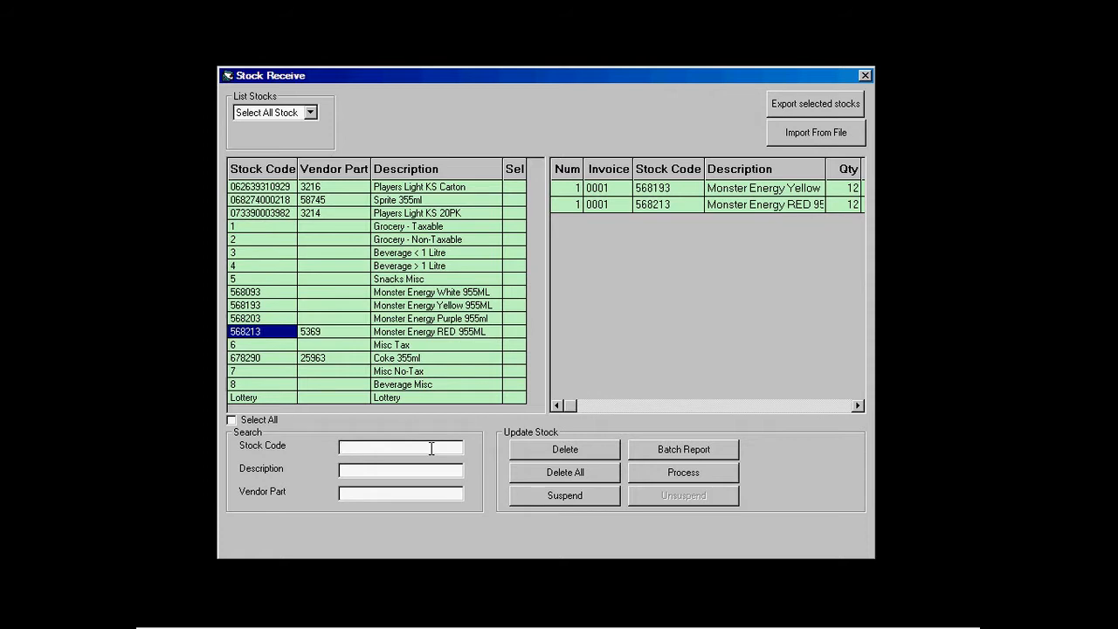
type("568203")
key("Return")
type("12")
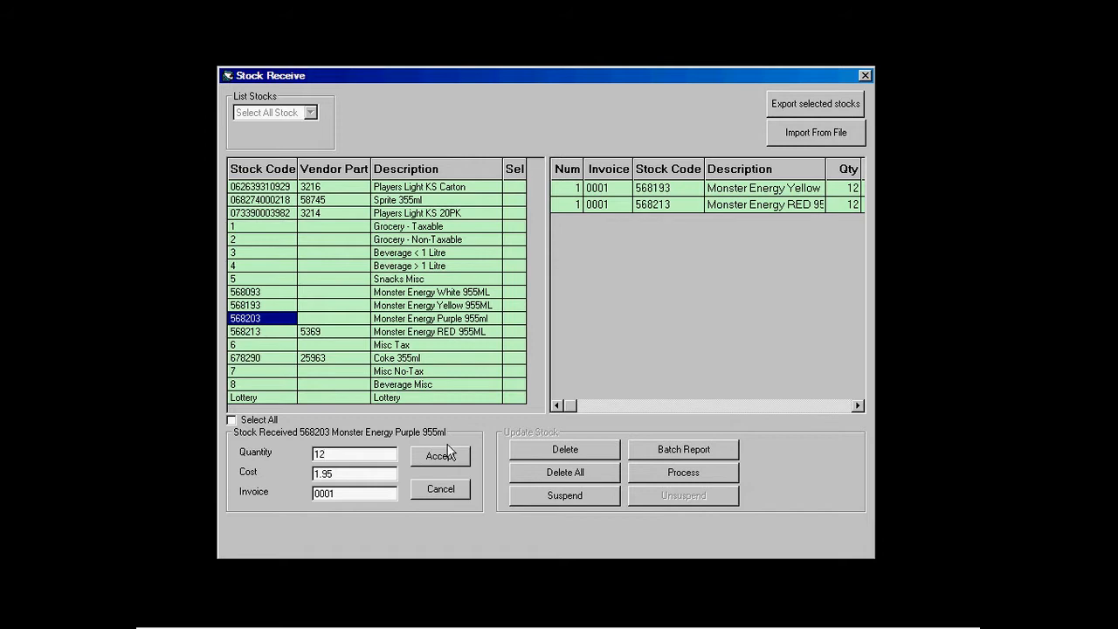
left_click(446, 455)
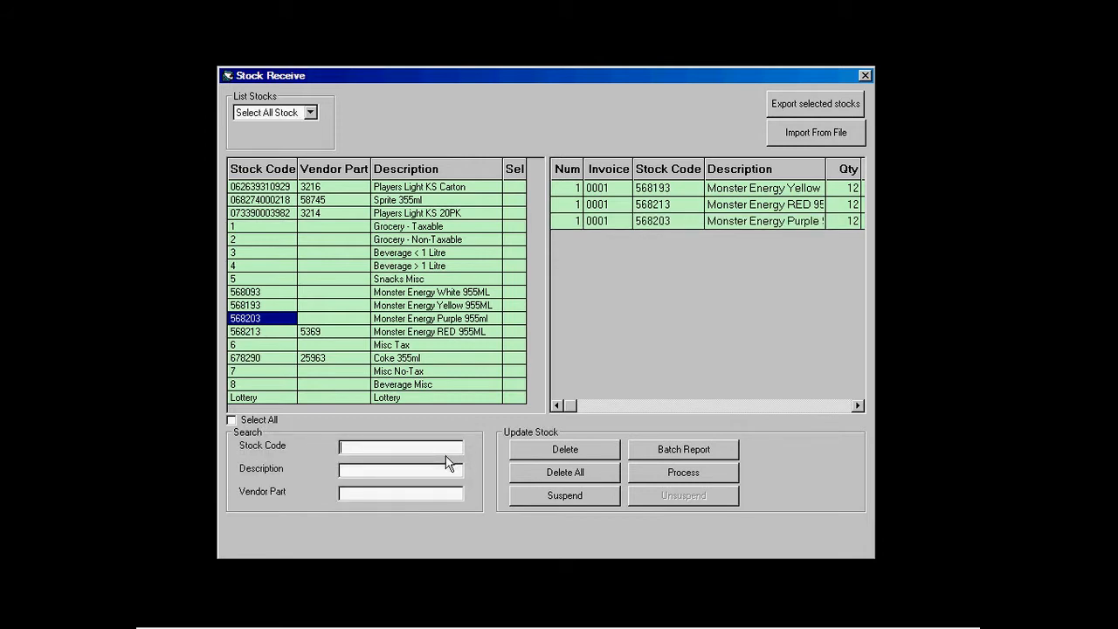
type("568093")
key("Return")
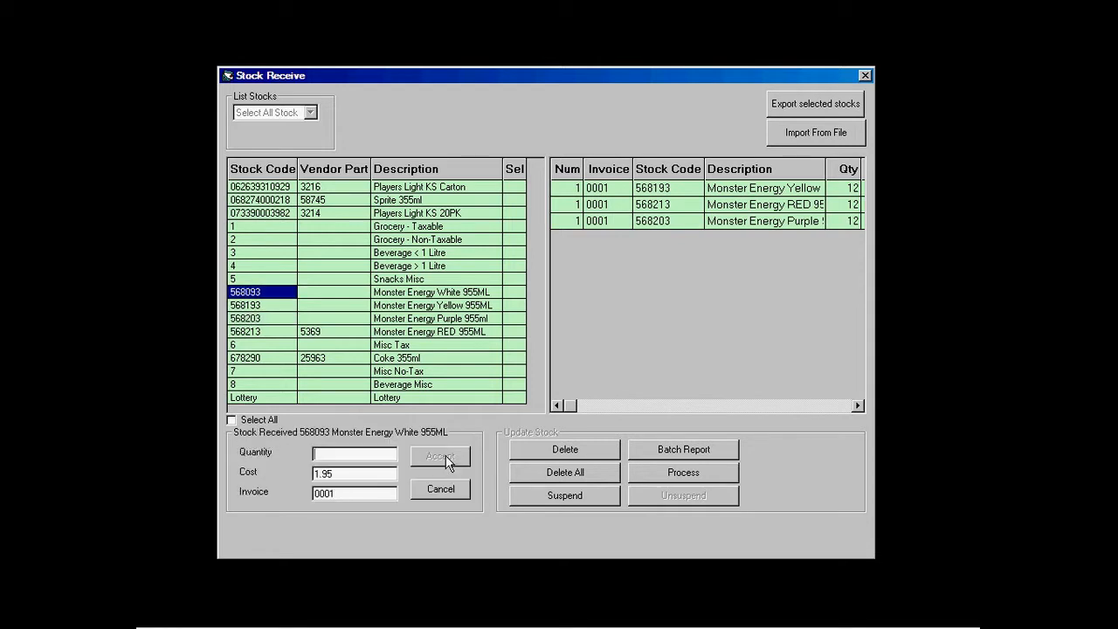
type("12")
left_click(446, 454)
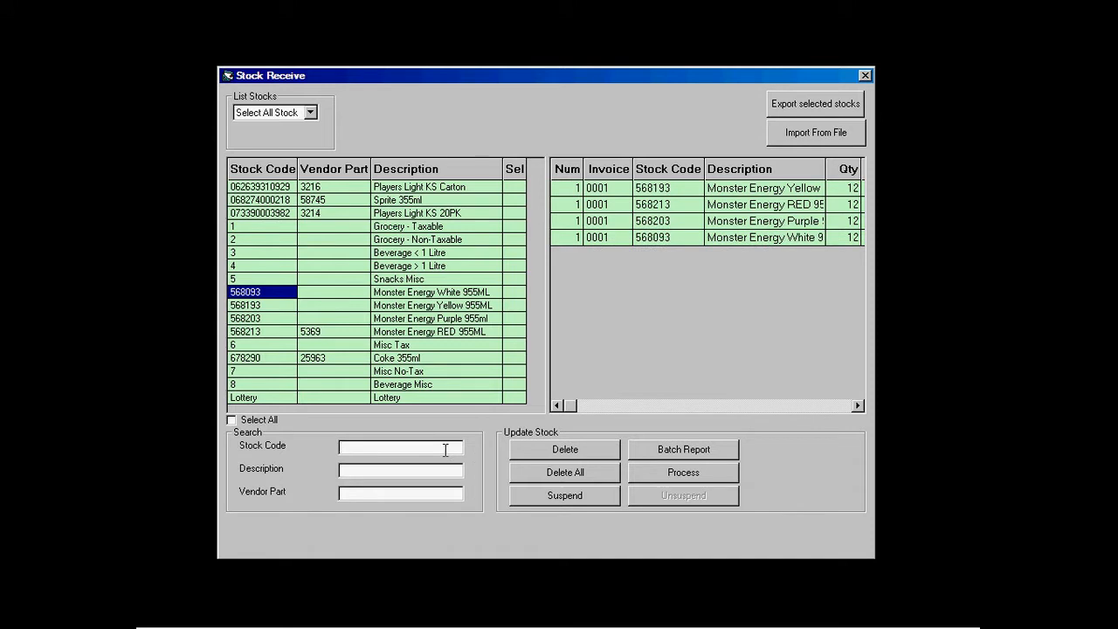
Step: Process the four Monster Energy receipts, accepting the price update
left_click(642, 476)
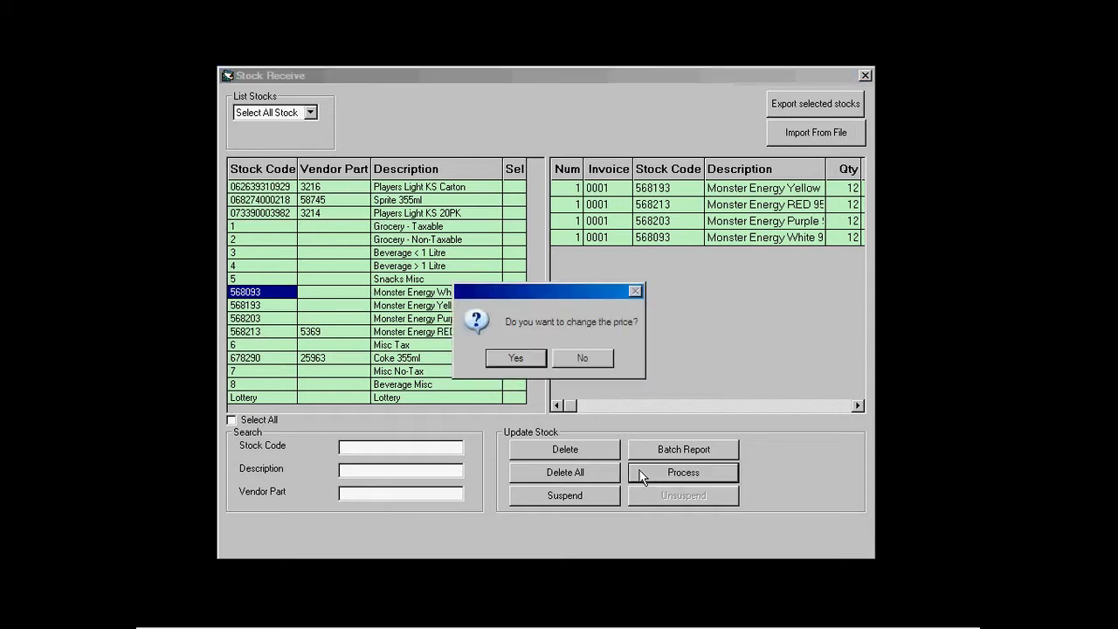
left_click(530, 359)
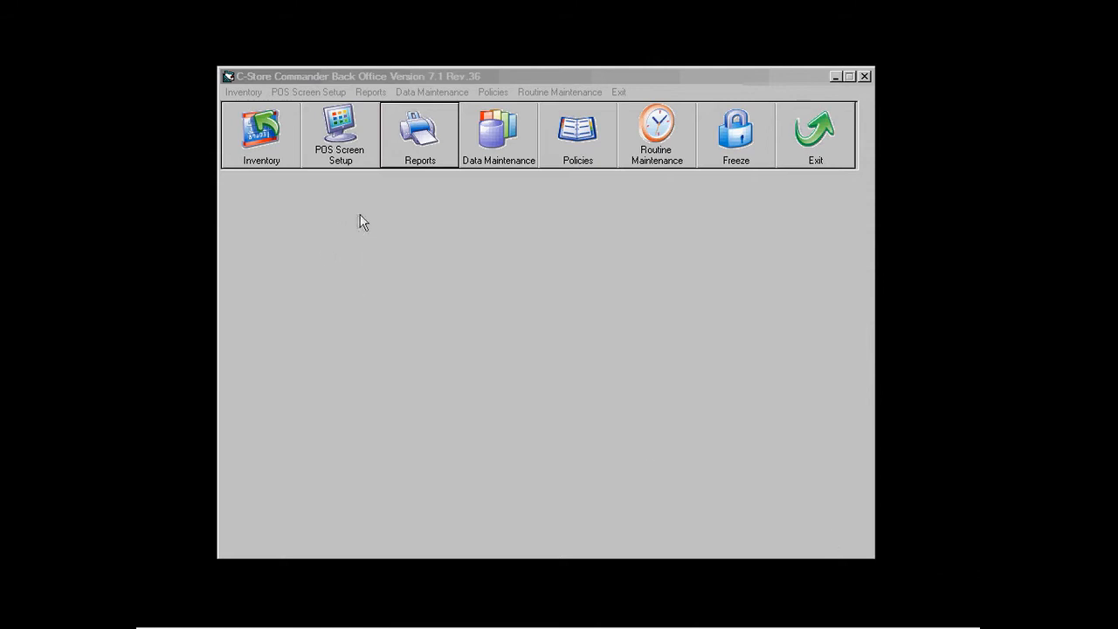
Step: Run the SK4010 Stock Count Listing inventory report from Crystal Reports and print it
left_click(406, 162)
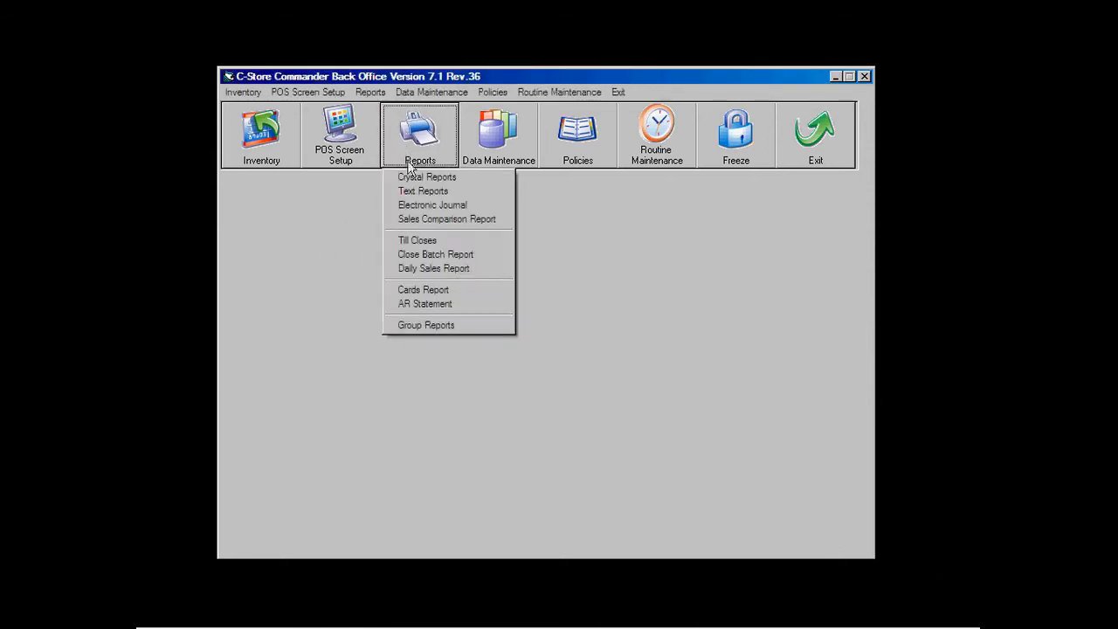
left_click(409, 178)
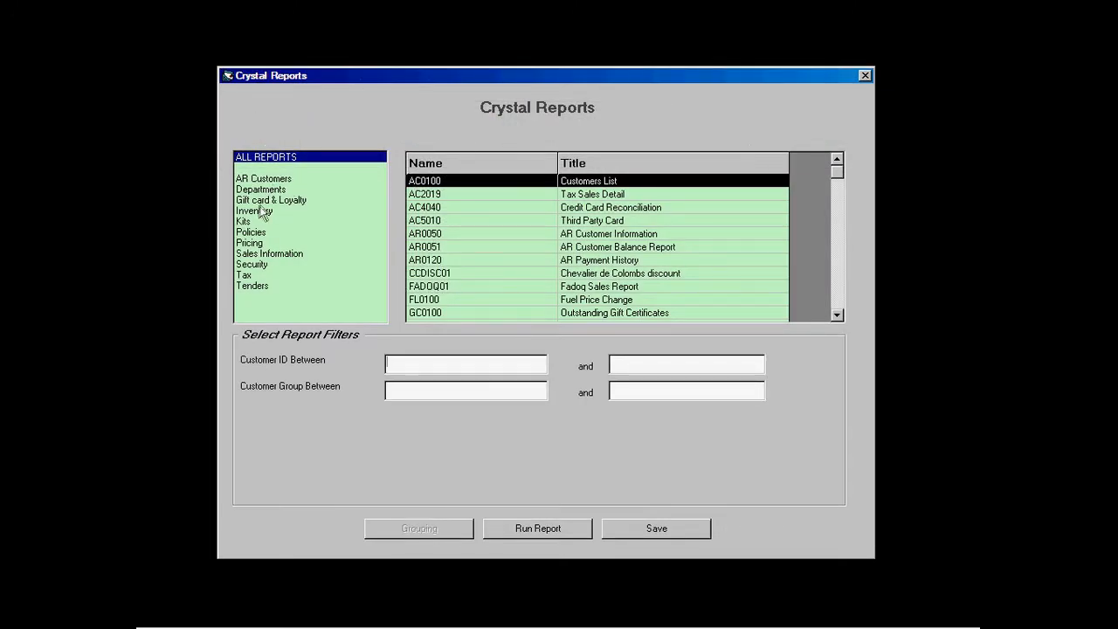
left_click(255, 212)
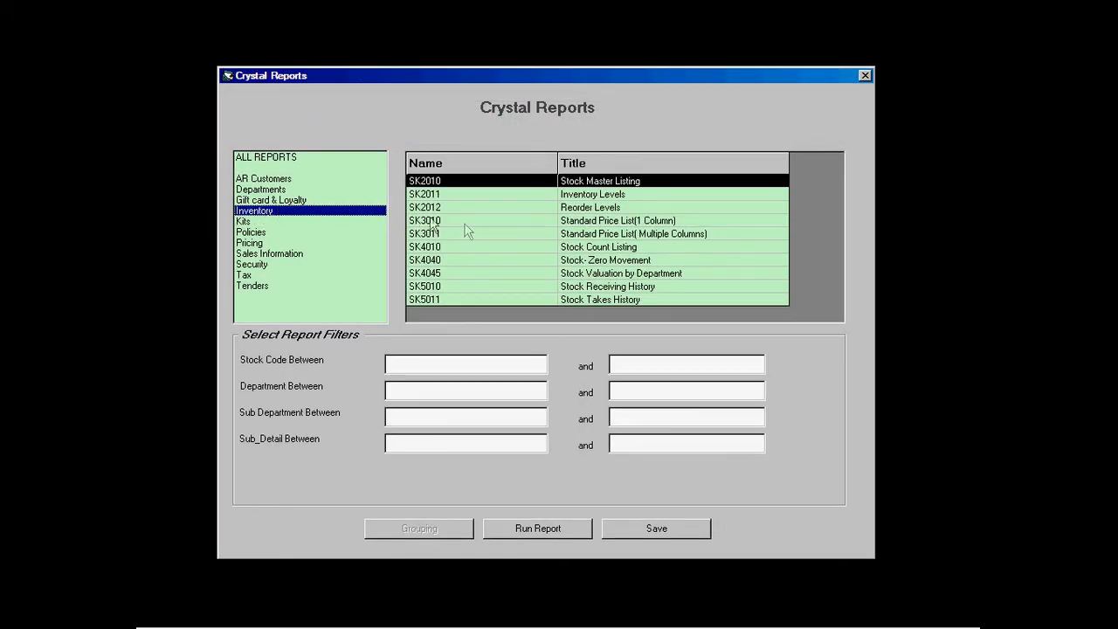
left_click(543, 249)
left_click(541, 528)
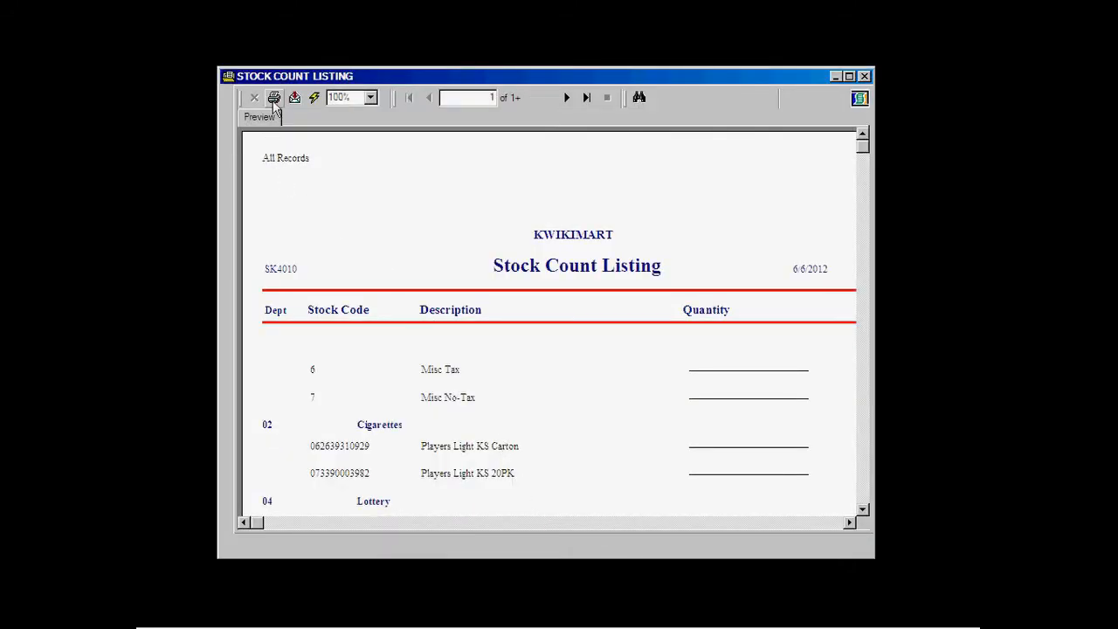
left_click(273, 97)
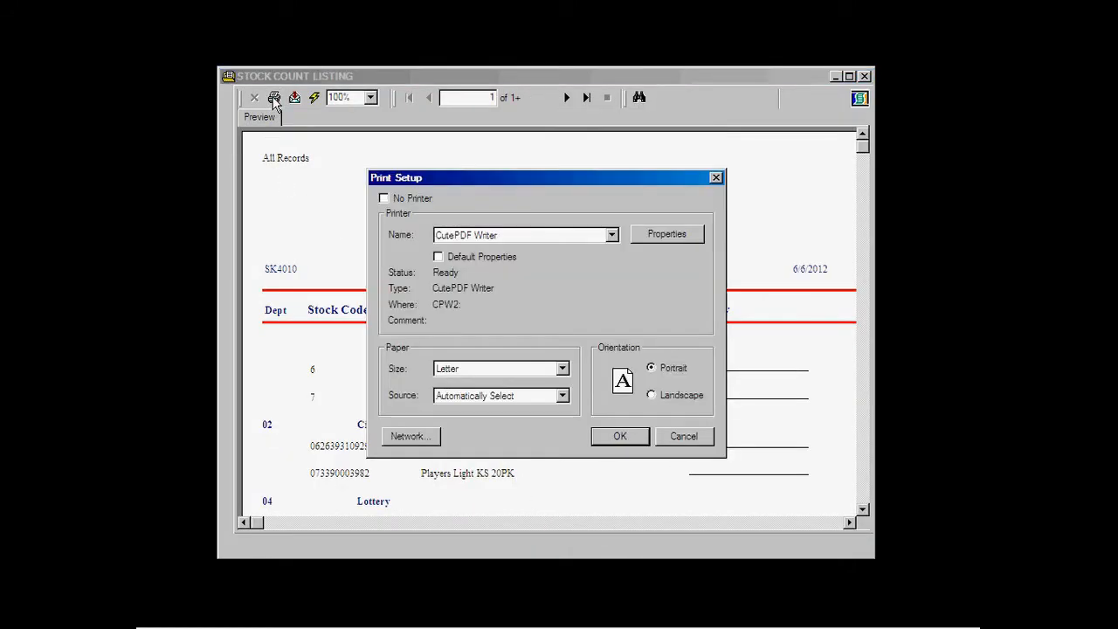
left_click(633, 437)
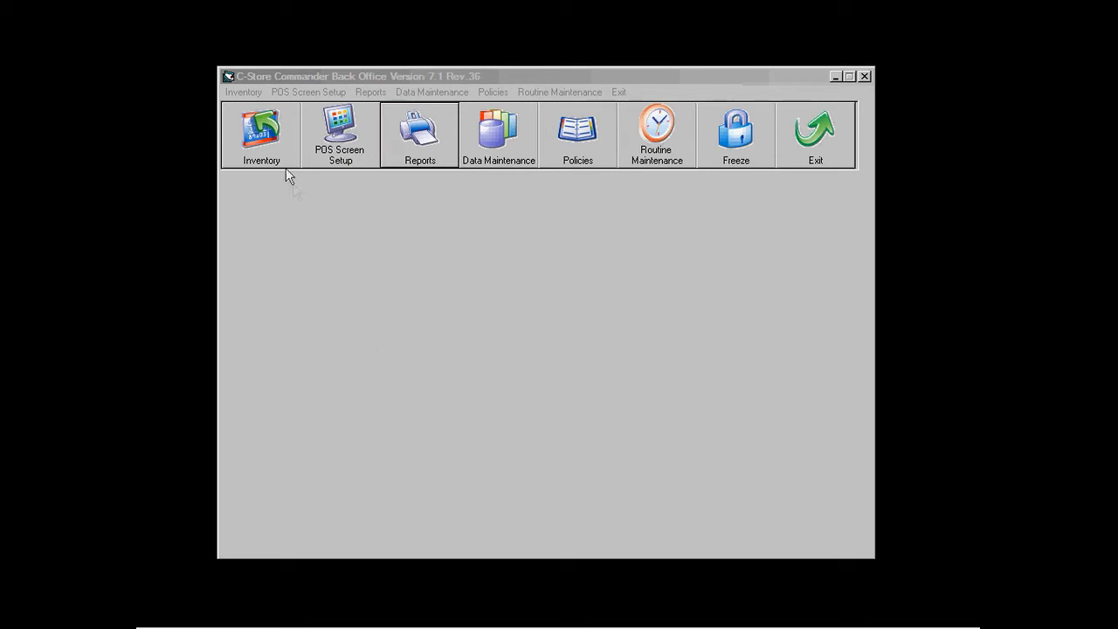
Step: Start a stock take and count Monster Energy White and Yellow 955ML at 12 each
left_click(266, 152)
left_click(278, 203)
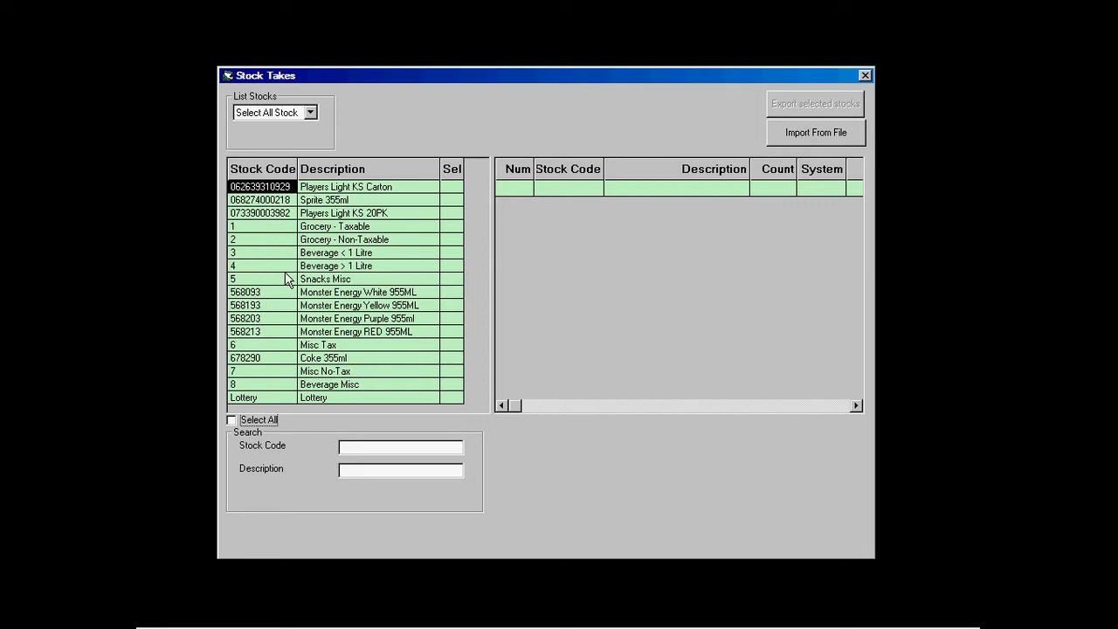
double_click(261, 292)
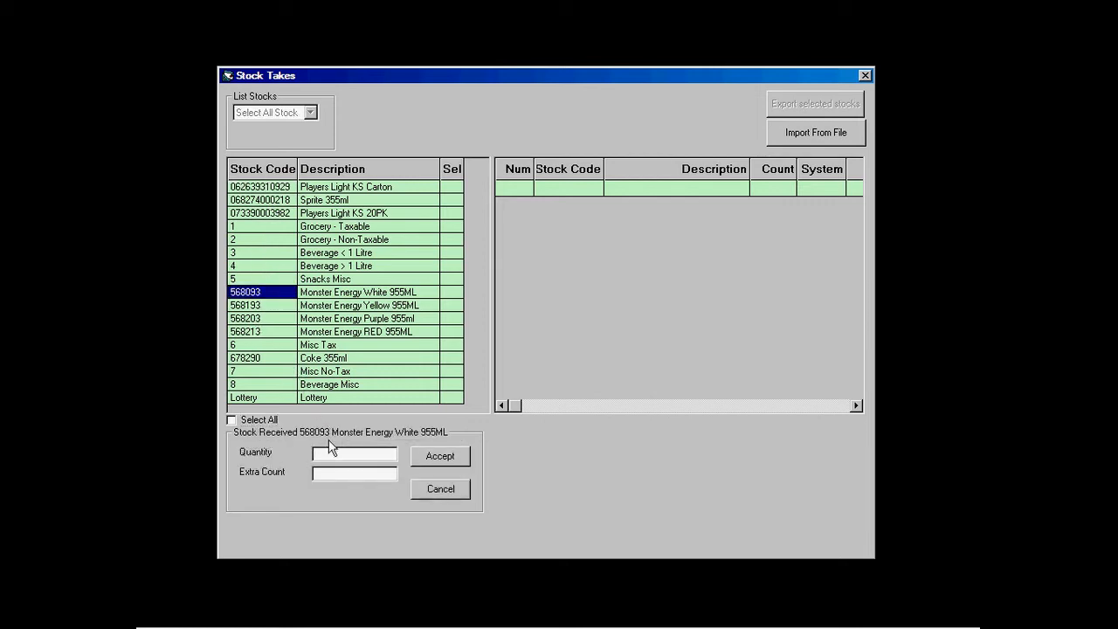
left_click(327, 451)
type("12")
left_click(418, 456)
double_click(262, 305)
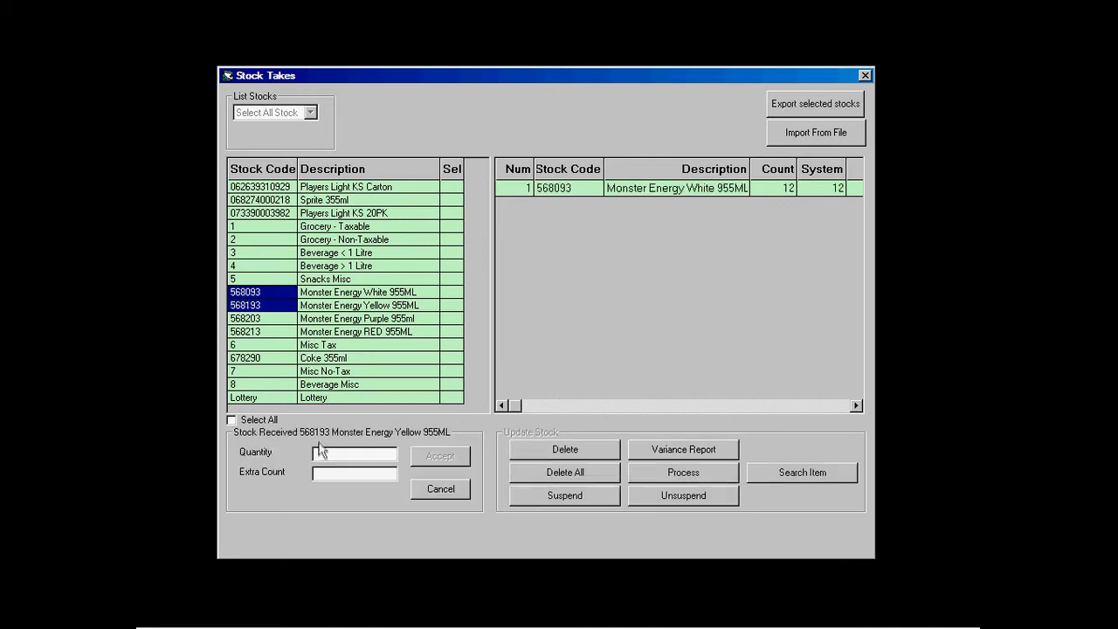
type("12")
left_click(437, 456)
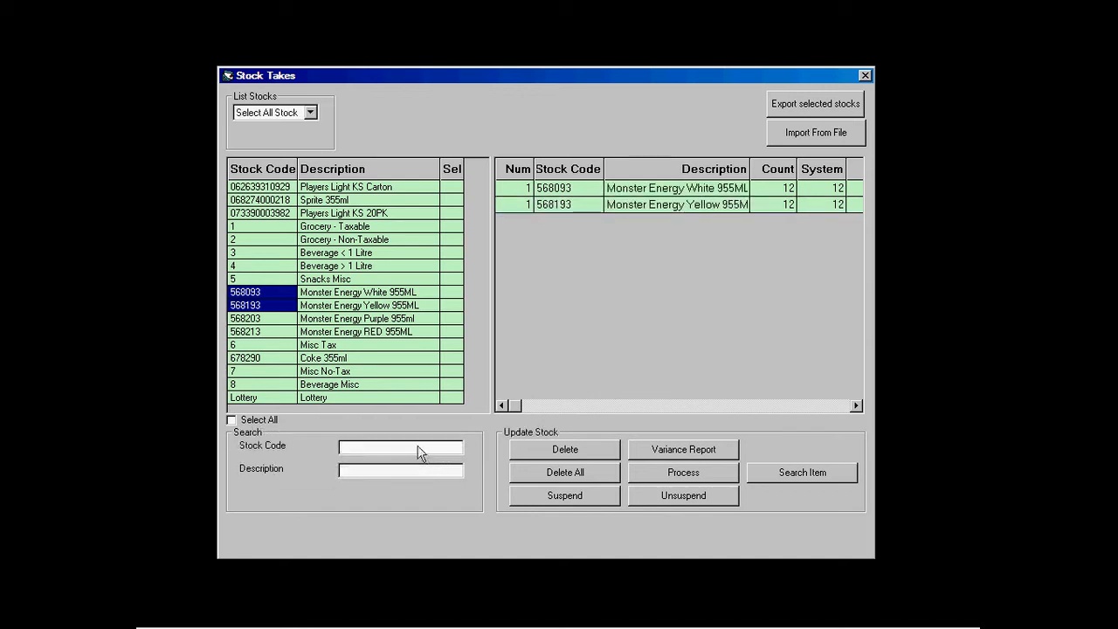
Step: Count Monster Energy Purple and RED 955ML at 12 each and preview the variance report
double_click(265, 320)
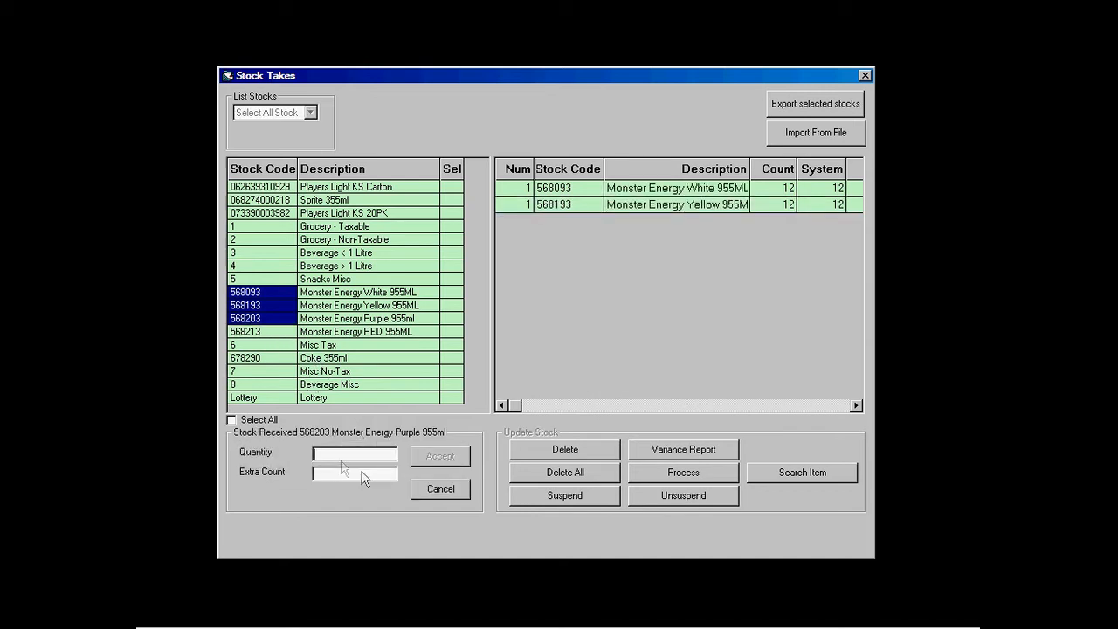
type("12")
left_click(445, 457)
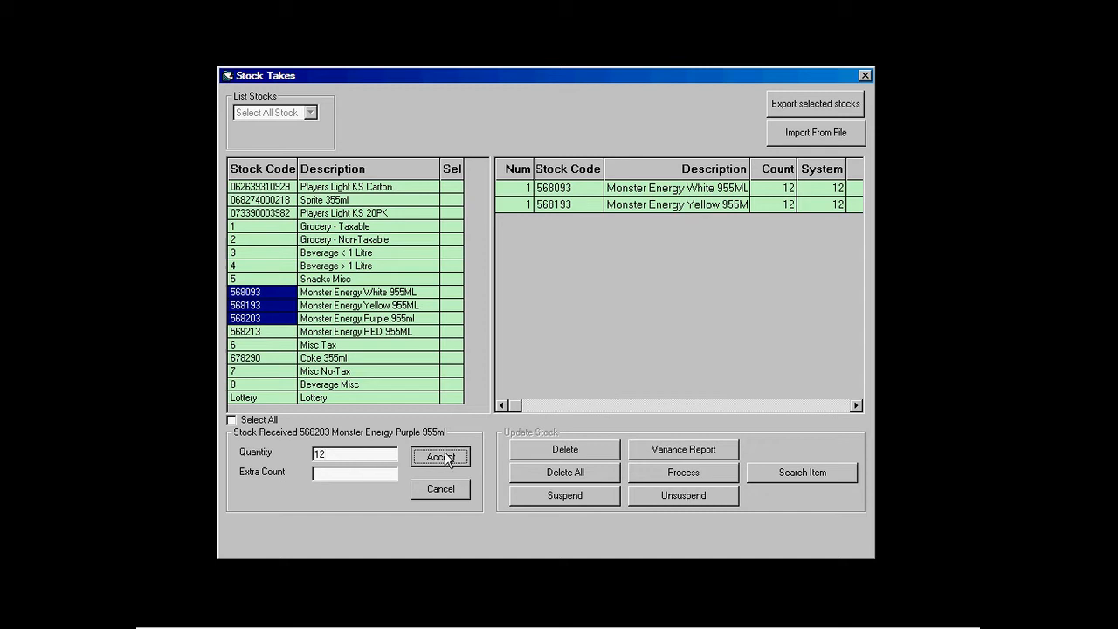
double_click(252, 332)
type("12")
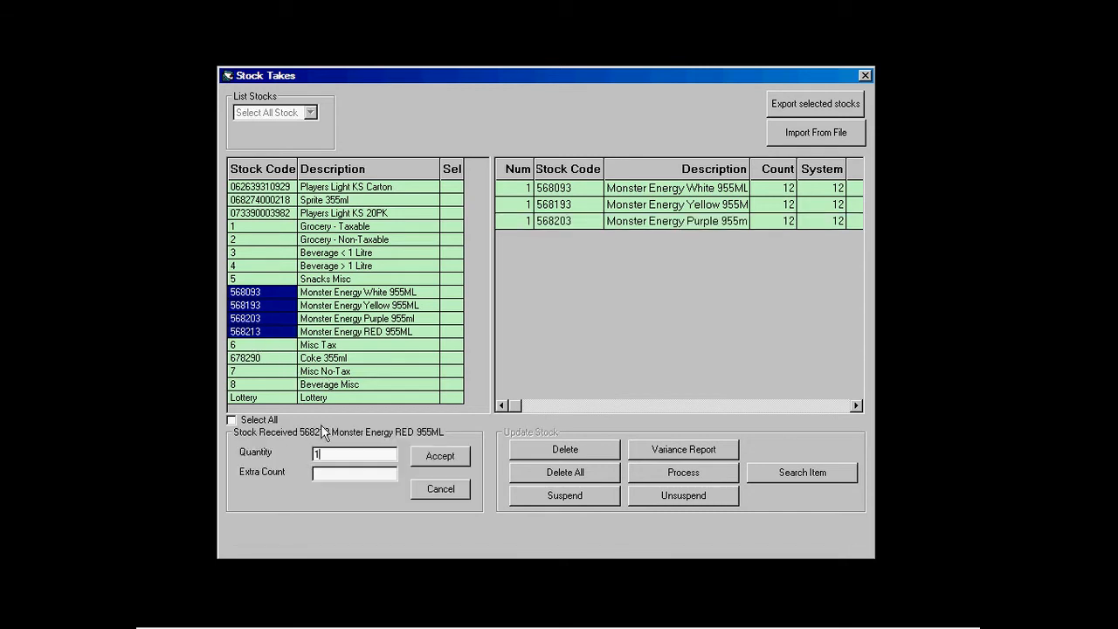
left_click(422, 457)
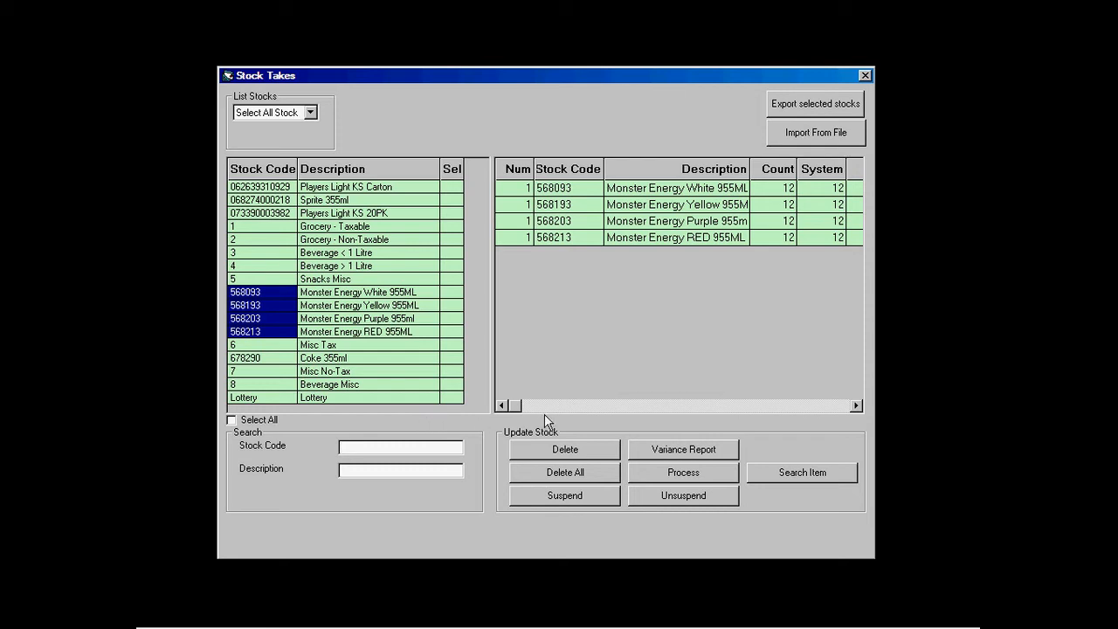
left_click(654, 450)
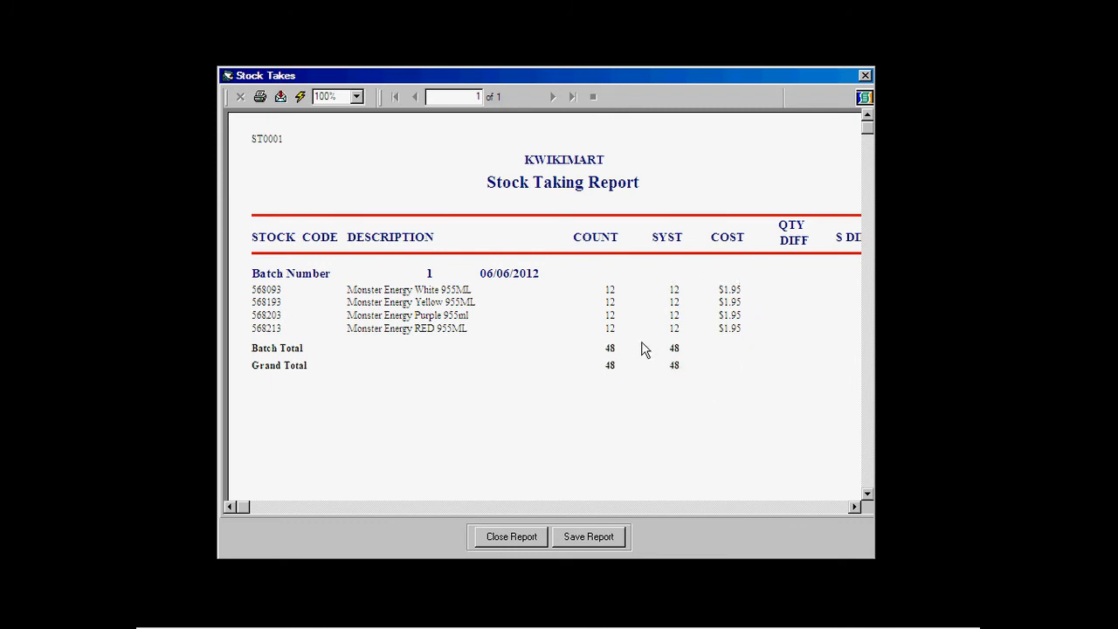
Step: Close the variance report and process the stock take, confirming the quantity replacement
left_click(509, 537)
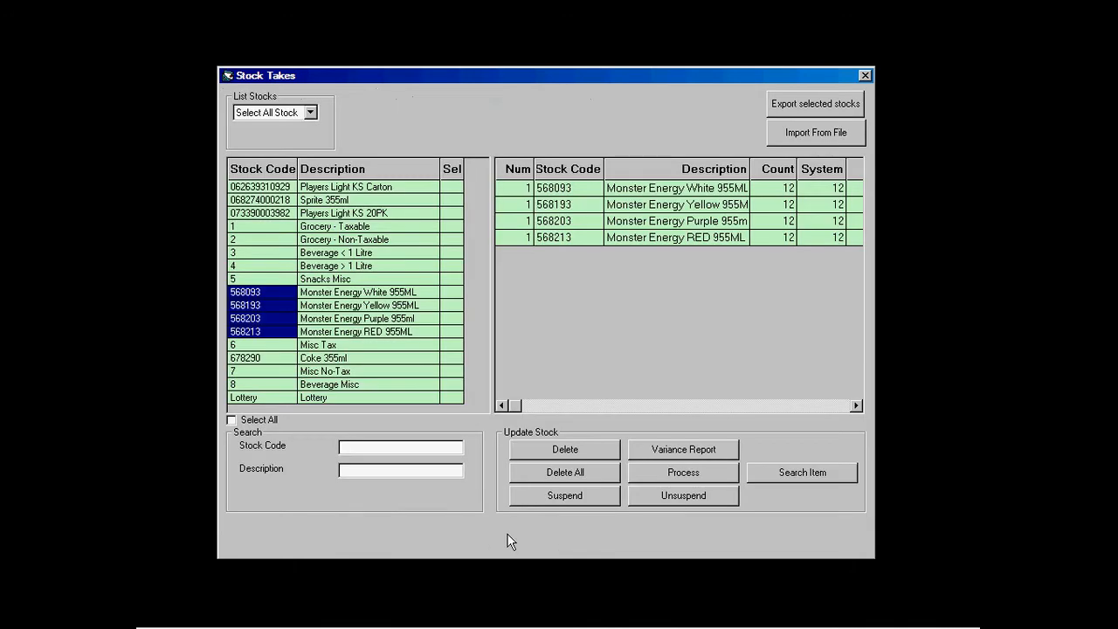
left_click(683, 476)
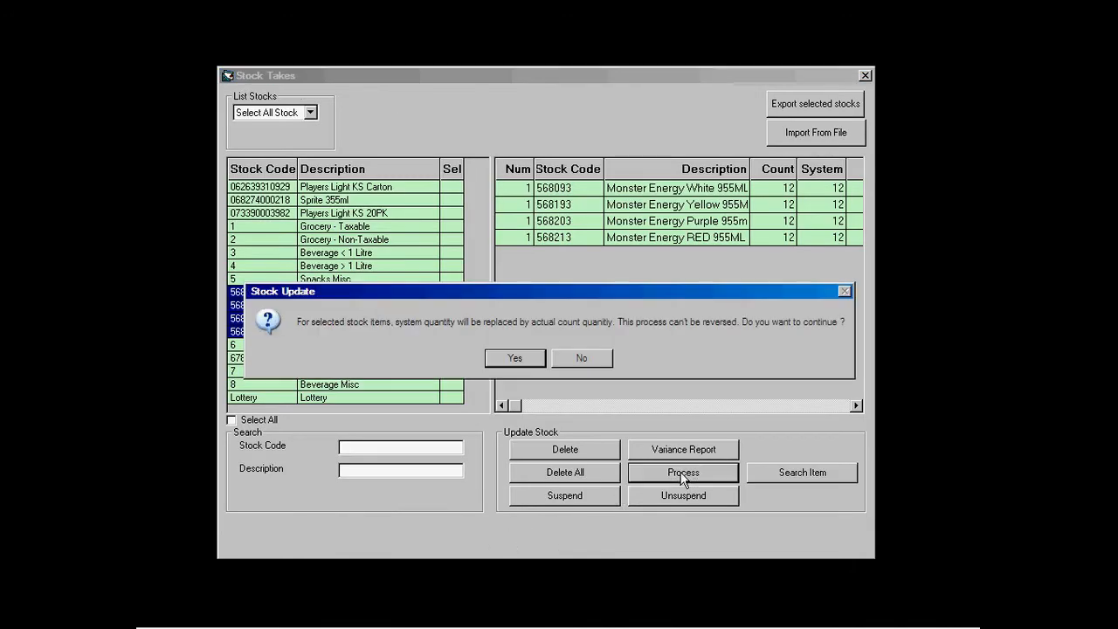
left_click(515, 359)
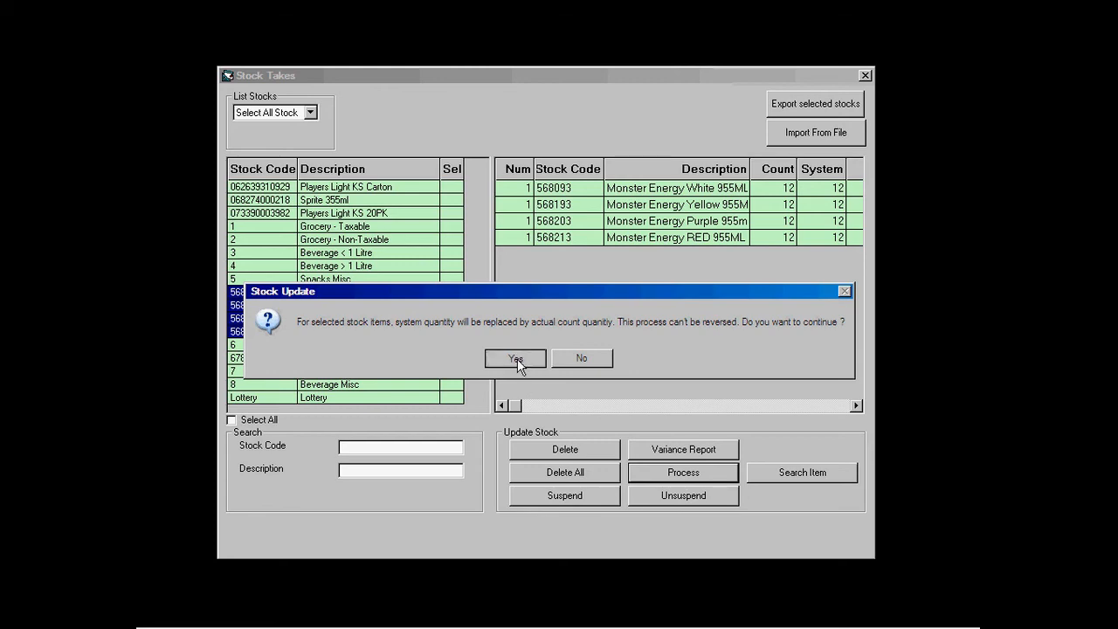